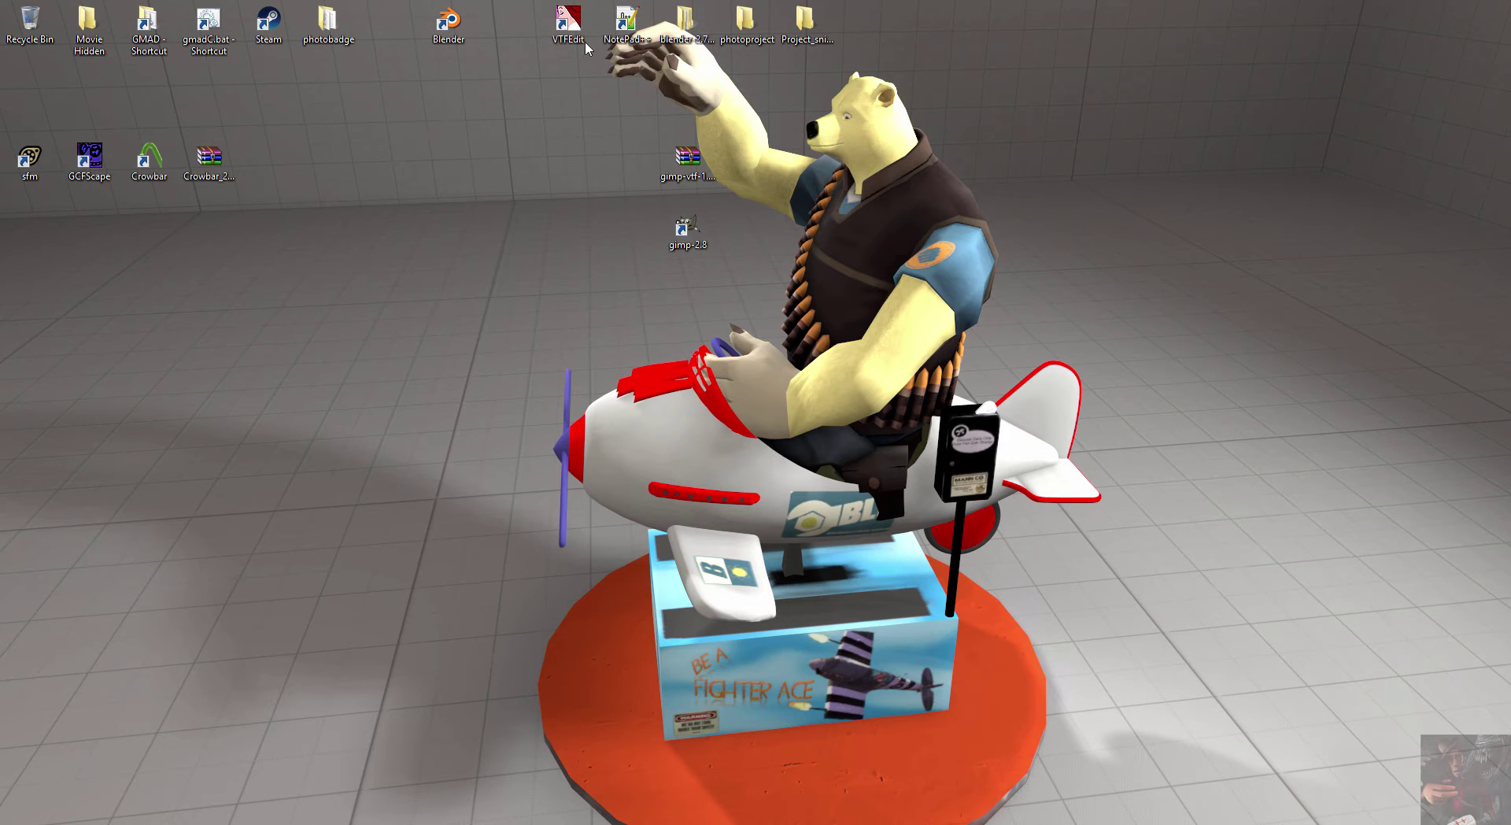
Drag the VTFEdit icon down beside gimp-2.8, then back up to the top icon row.
{"action": "left_click_drag", "start_coordinate": [585, 49], "coordinate": [577, 296]}
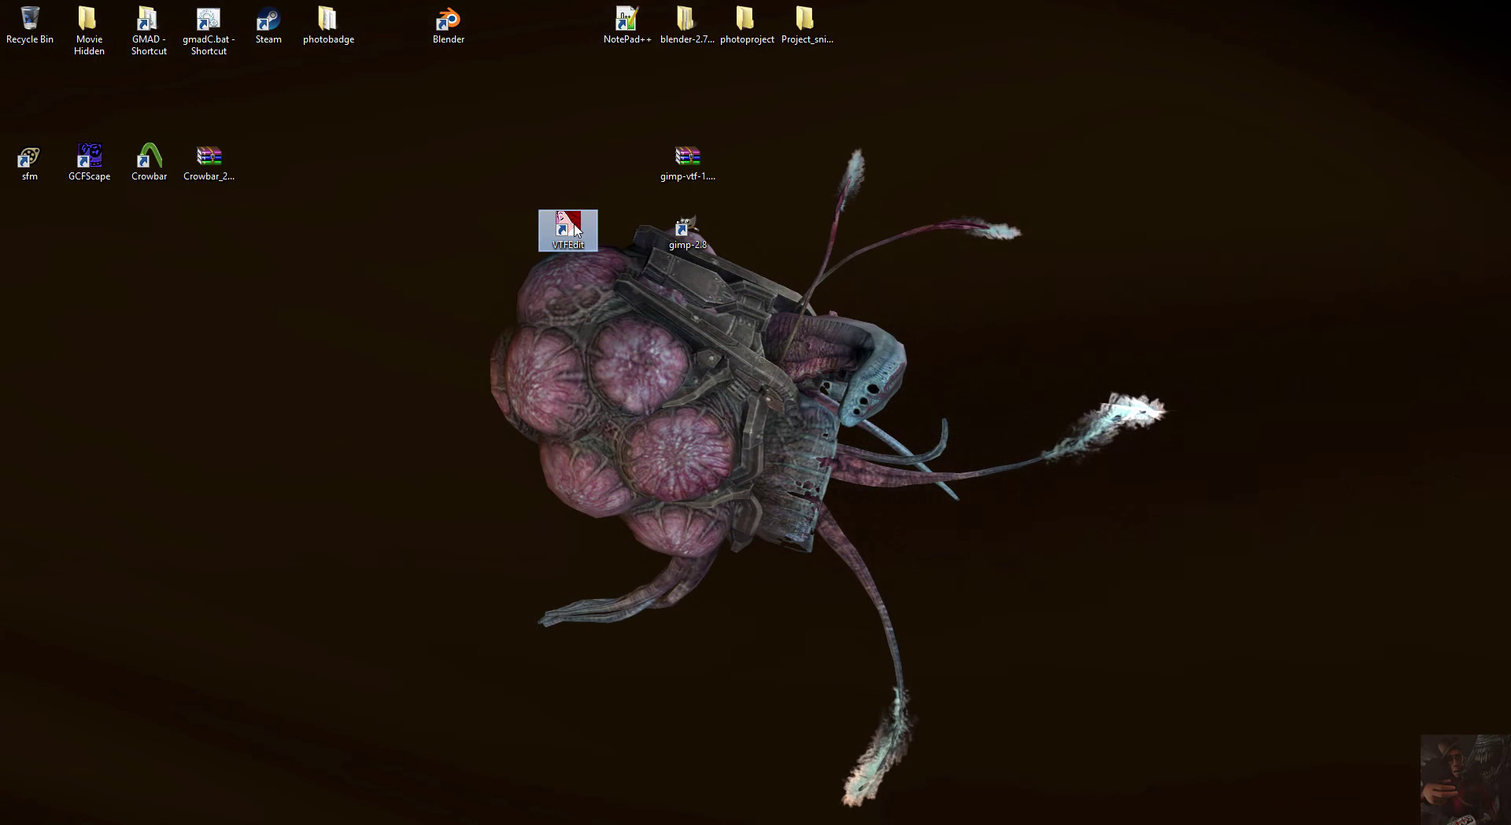
{"action": "left_click_drag", "start_coordinate": [574, 229], "coordinate": [568, 36]}
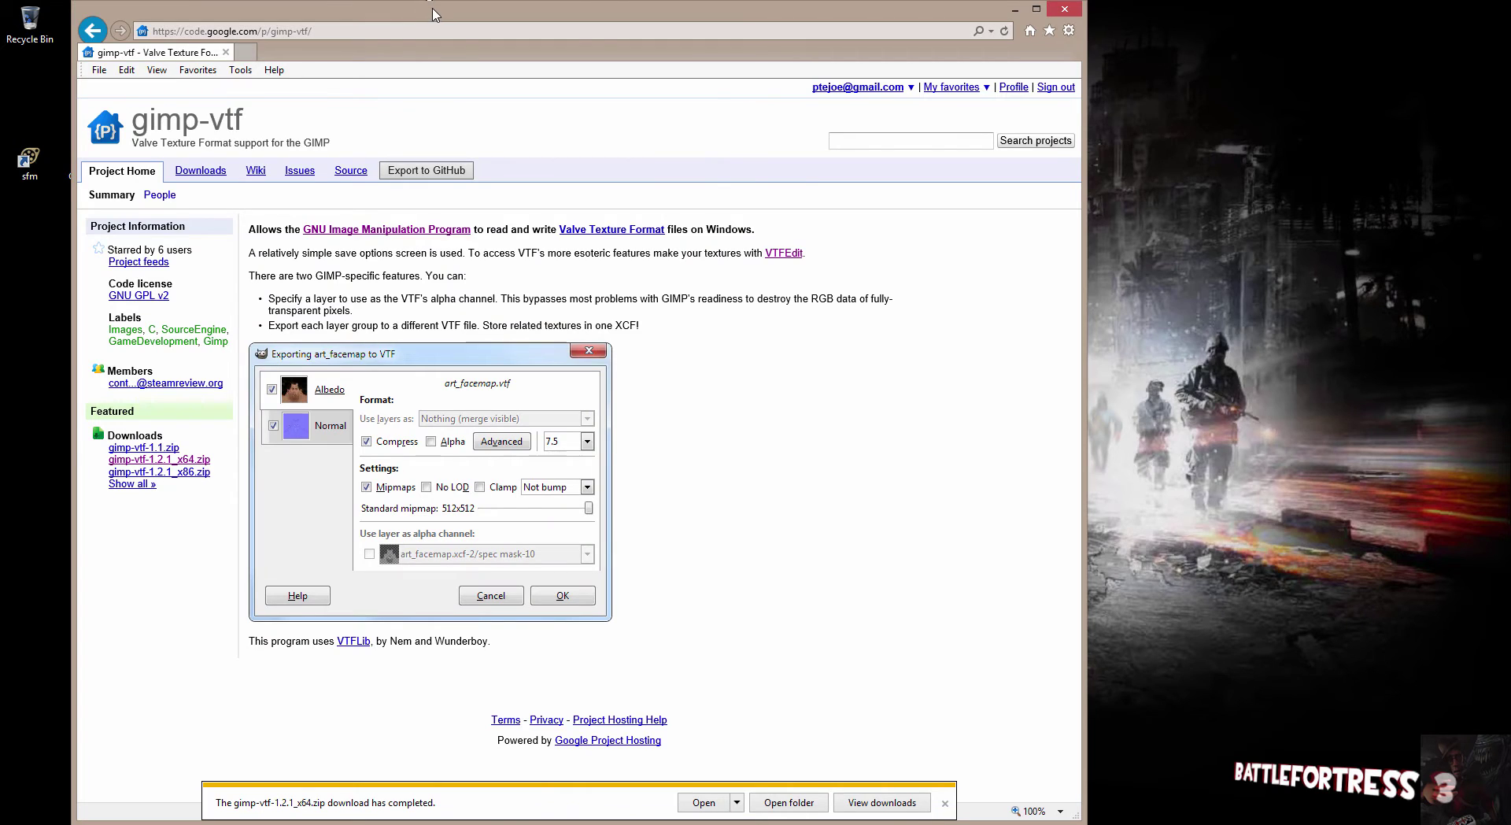
Maximize and restore the gimp-vtf browser window, then minimize it to reveal the desktop.
{"action": "double_click", "coordinate": [433, 8]}
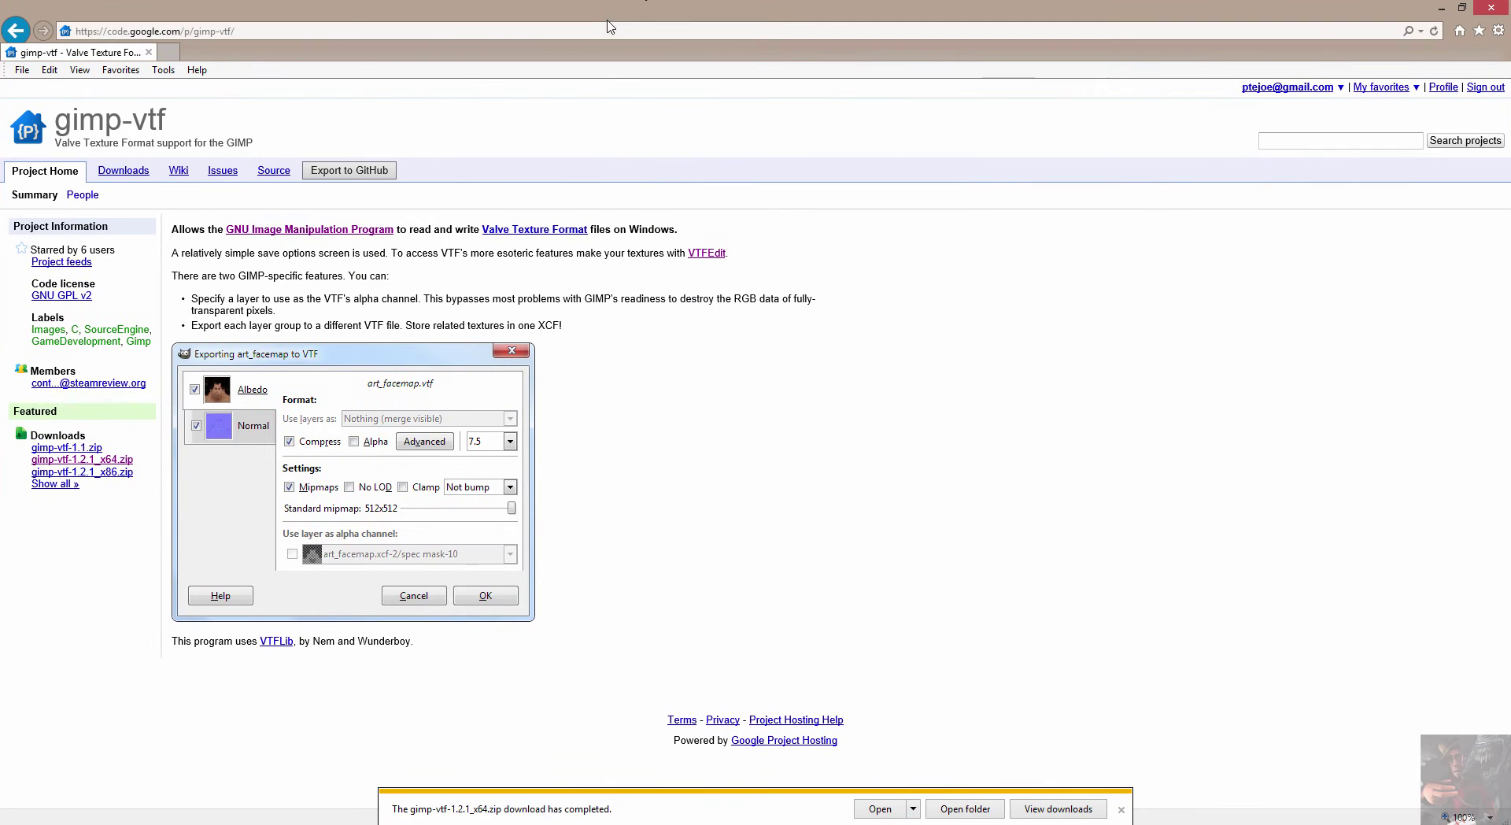
{"action": "mouse_move", "coordinate": [616, 12]}
{"action": "left_mouse_down"}
{"action": "mouse_move", "coordinate": [510, 18]}
{"action": "mouse_move", "coordinate": [600, 29]}
{"action": "left_mouse_up"}
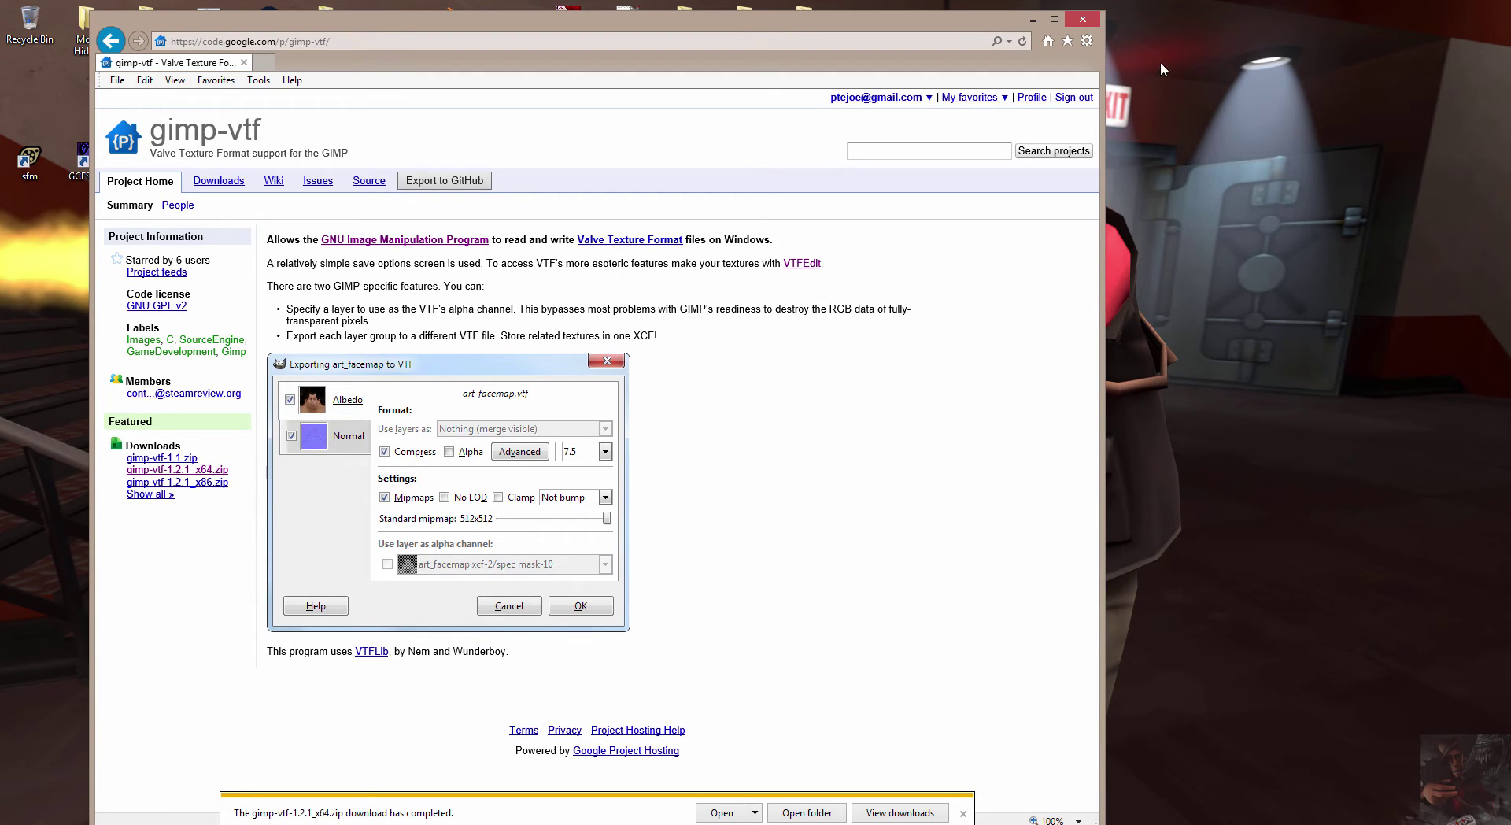
{"action": "left_click", "coordinate": [1035, 23]}
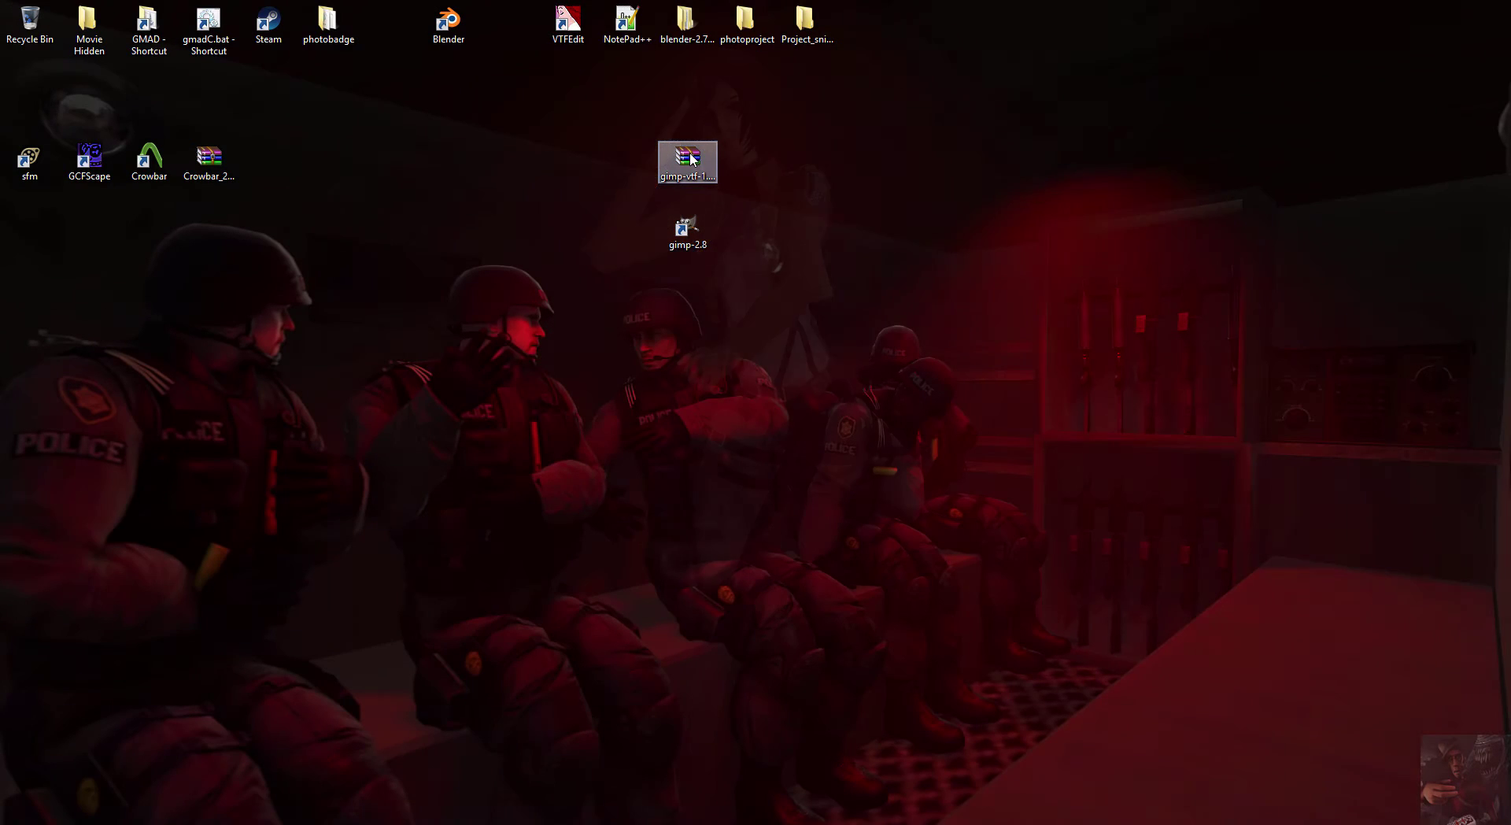
Open gimp-vtf-1.2.1_x64.zip from the desktop in WinRAR and move it to the right half.
{"action": "left_click", "coordinate": [687, 162]}
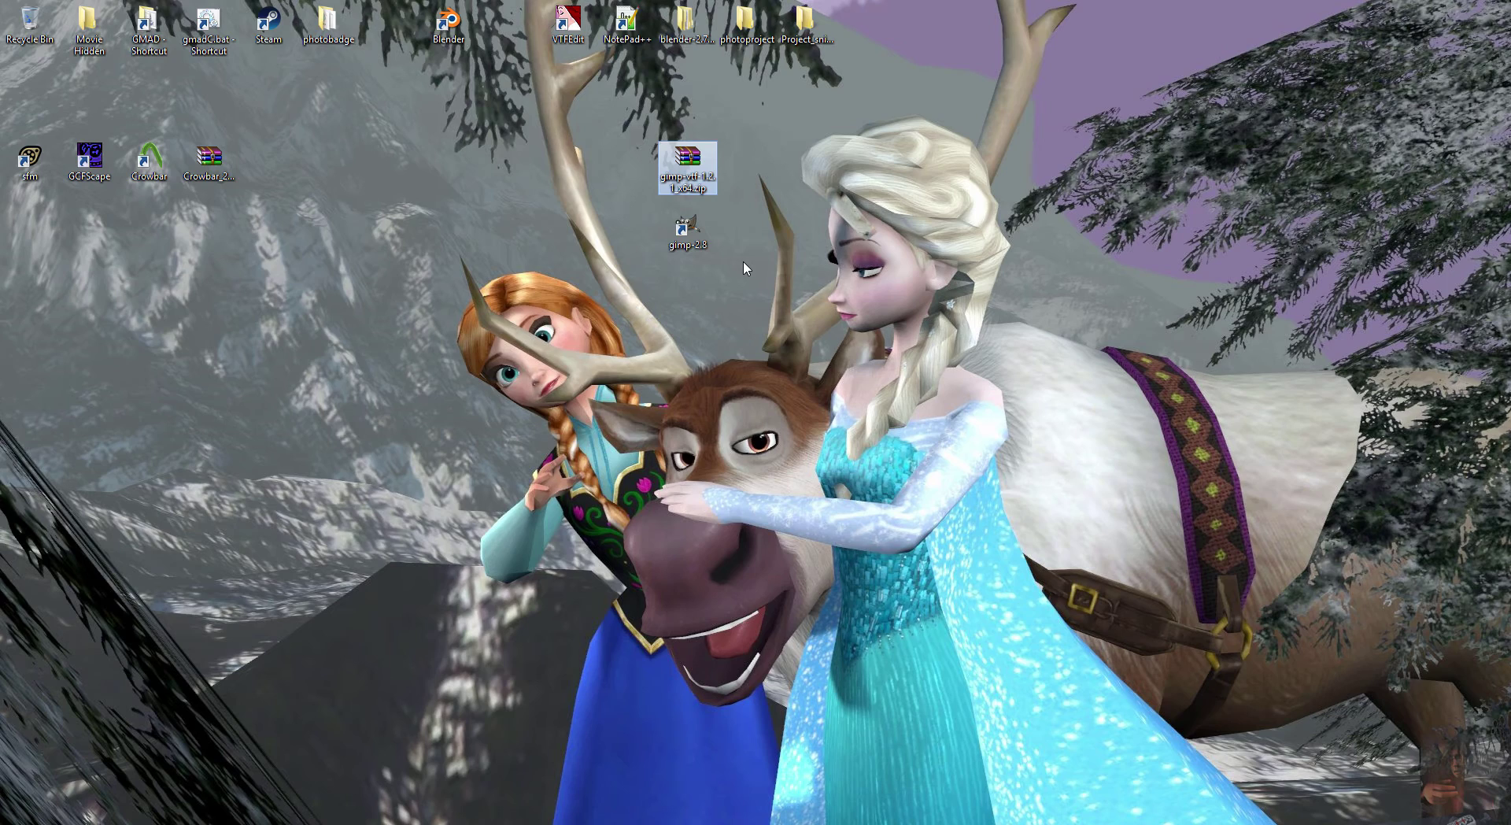
{"action": "double_click", "coordinate": [687, 159]}
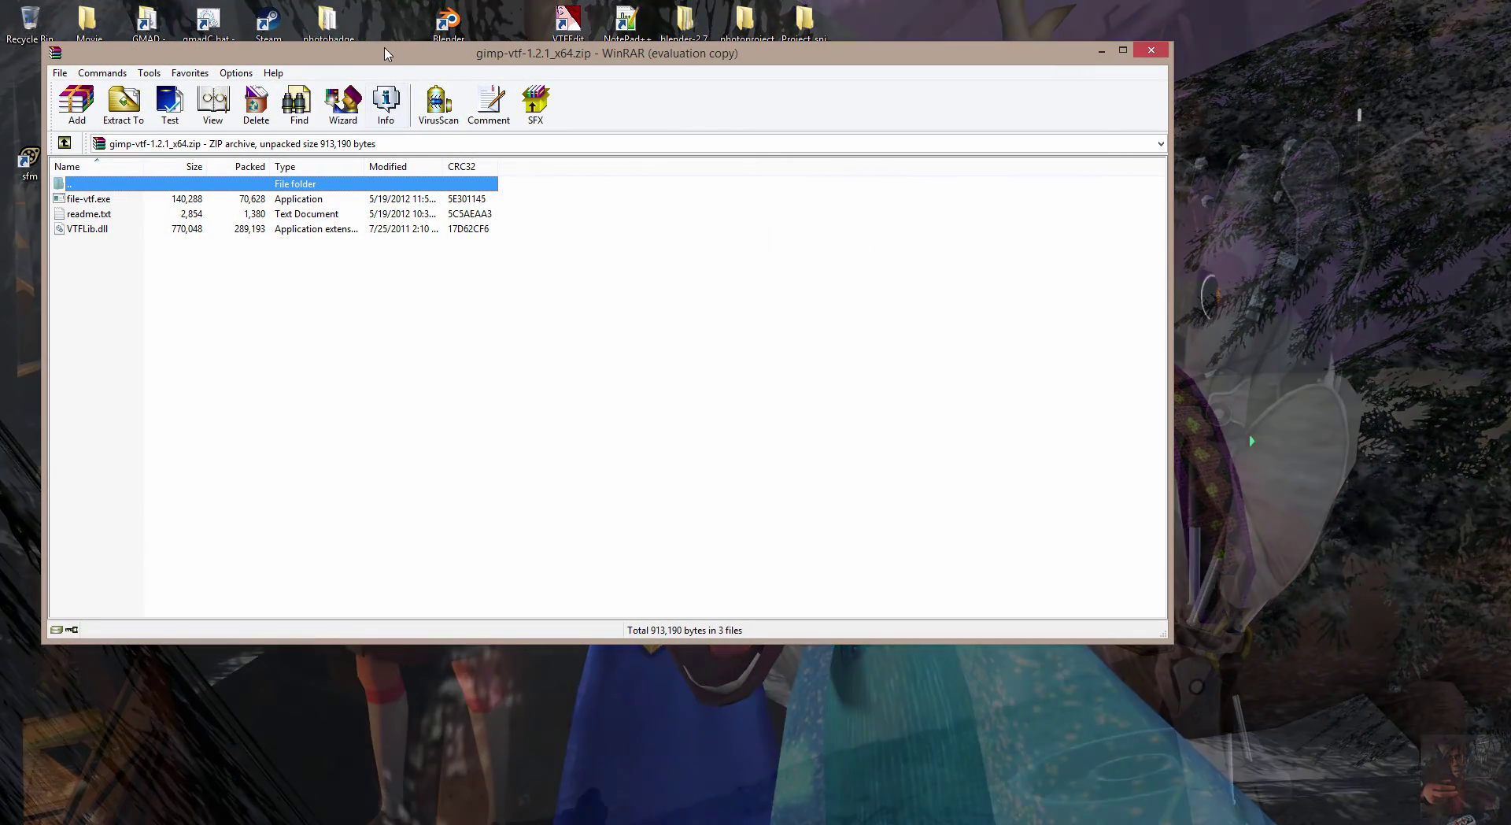
{"action": "left_click_drag", "start_coordinate": [384, 54], "coordinate": [1119, 47]}
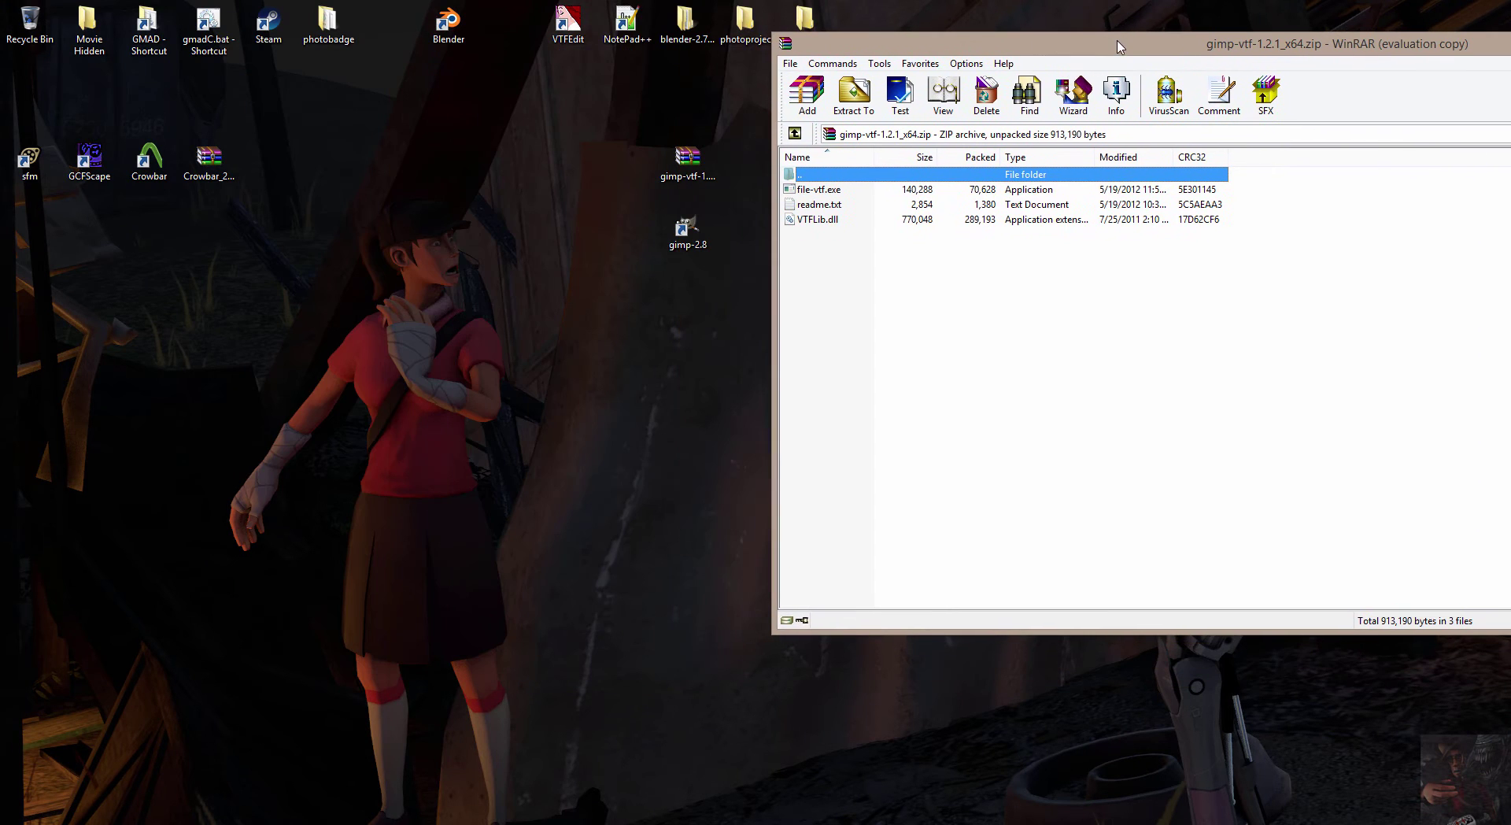
View readme.txt, highlight its plug-in install instructions, and move the viewer to the right side.
{"action": "left_click", "coordinate": [832, 207]}
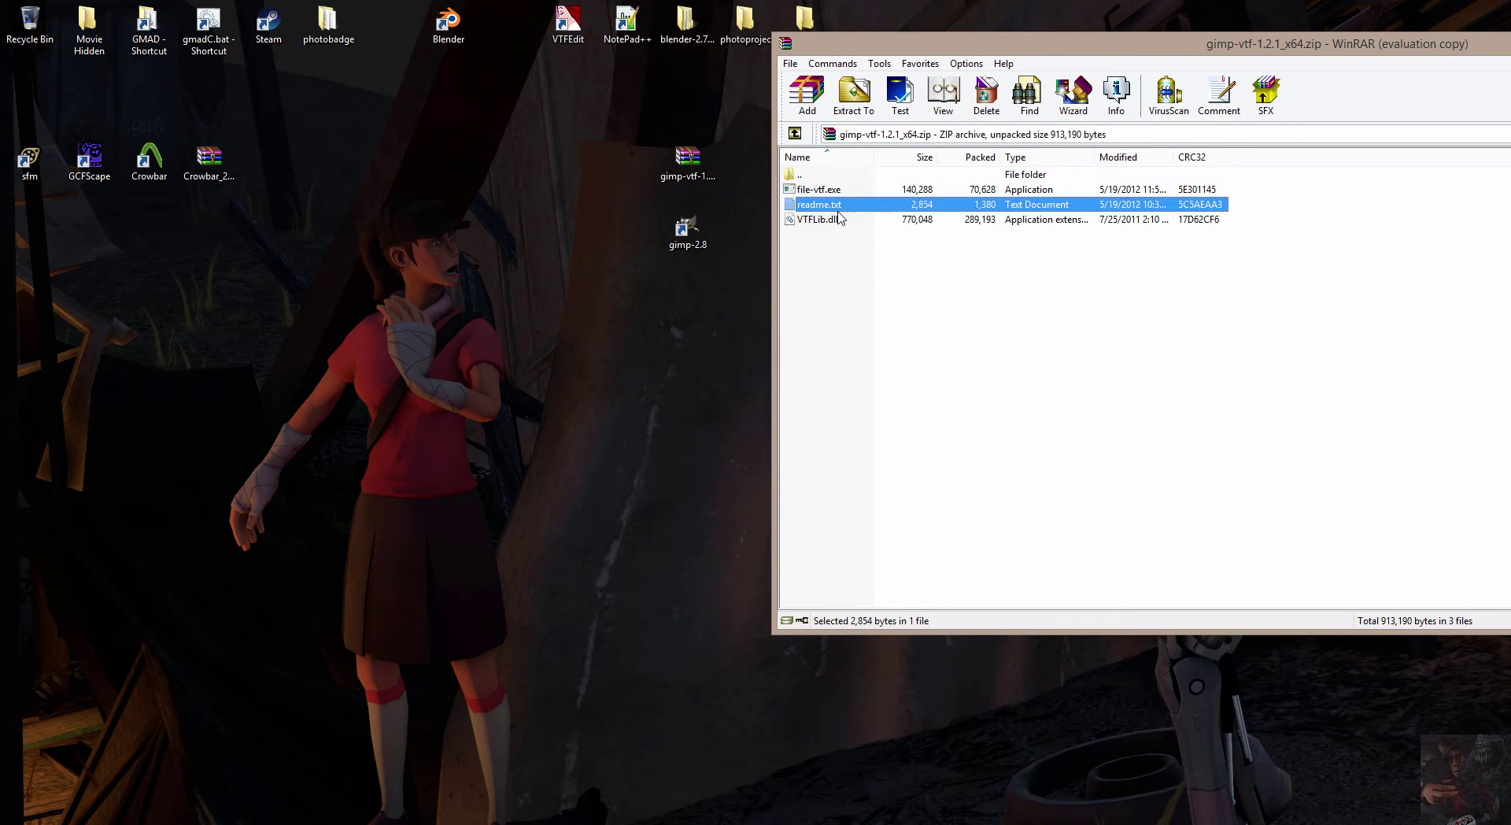
{"action": "left_click", "coordinate": [943, 93]}
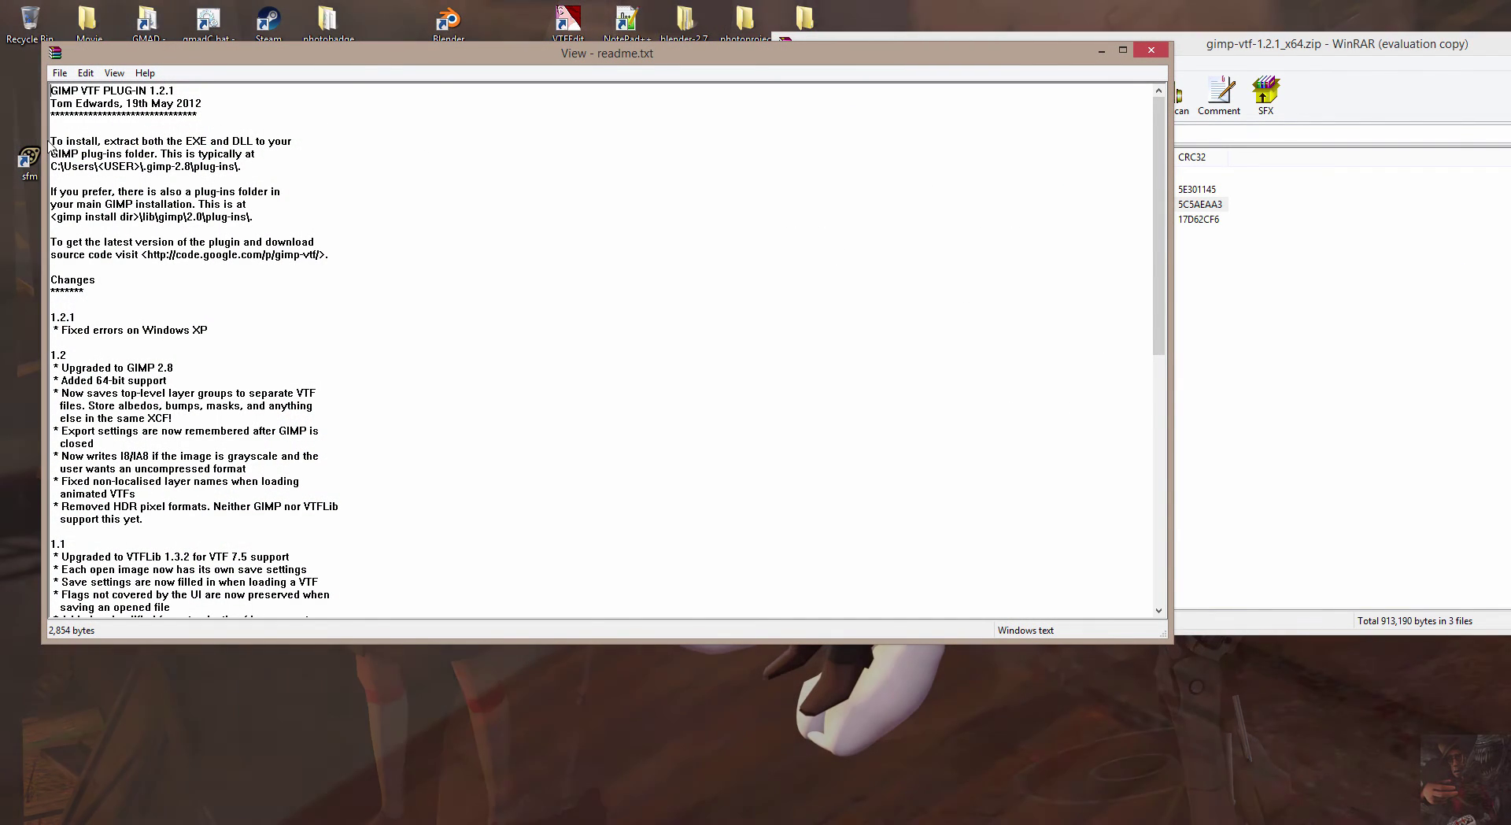
{"action": "left_click_drag", "start_coordinate": [55, 141], "coordinate": [341, 267]}
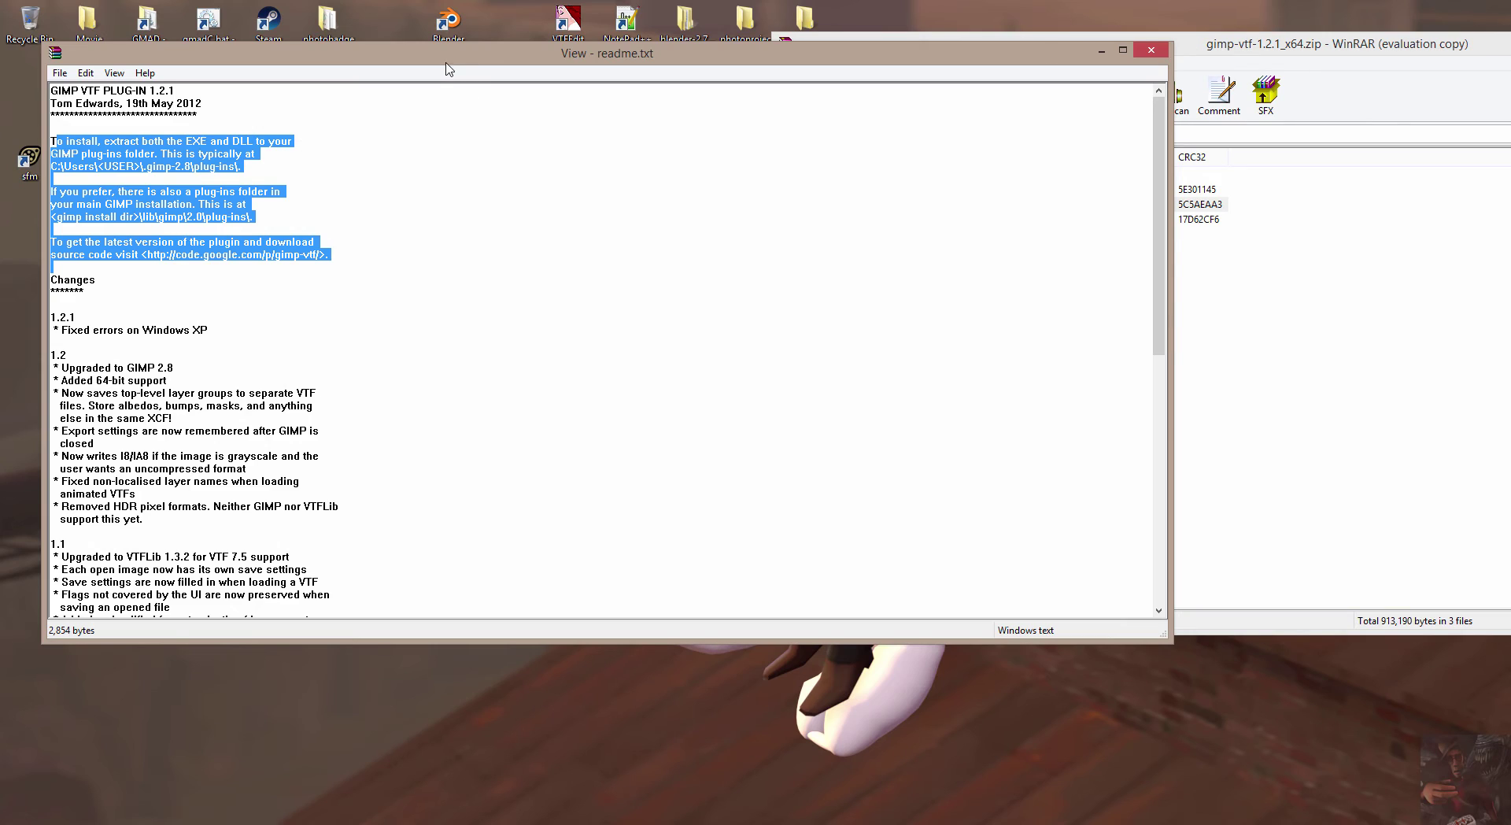
{"action": "left_click_drag", "start_coordinate": [446, 65], "coordinate": [1507, 193]}
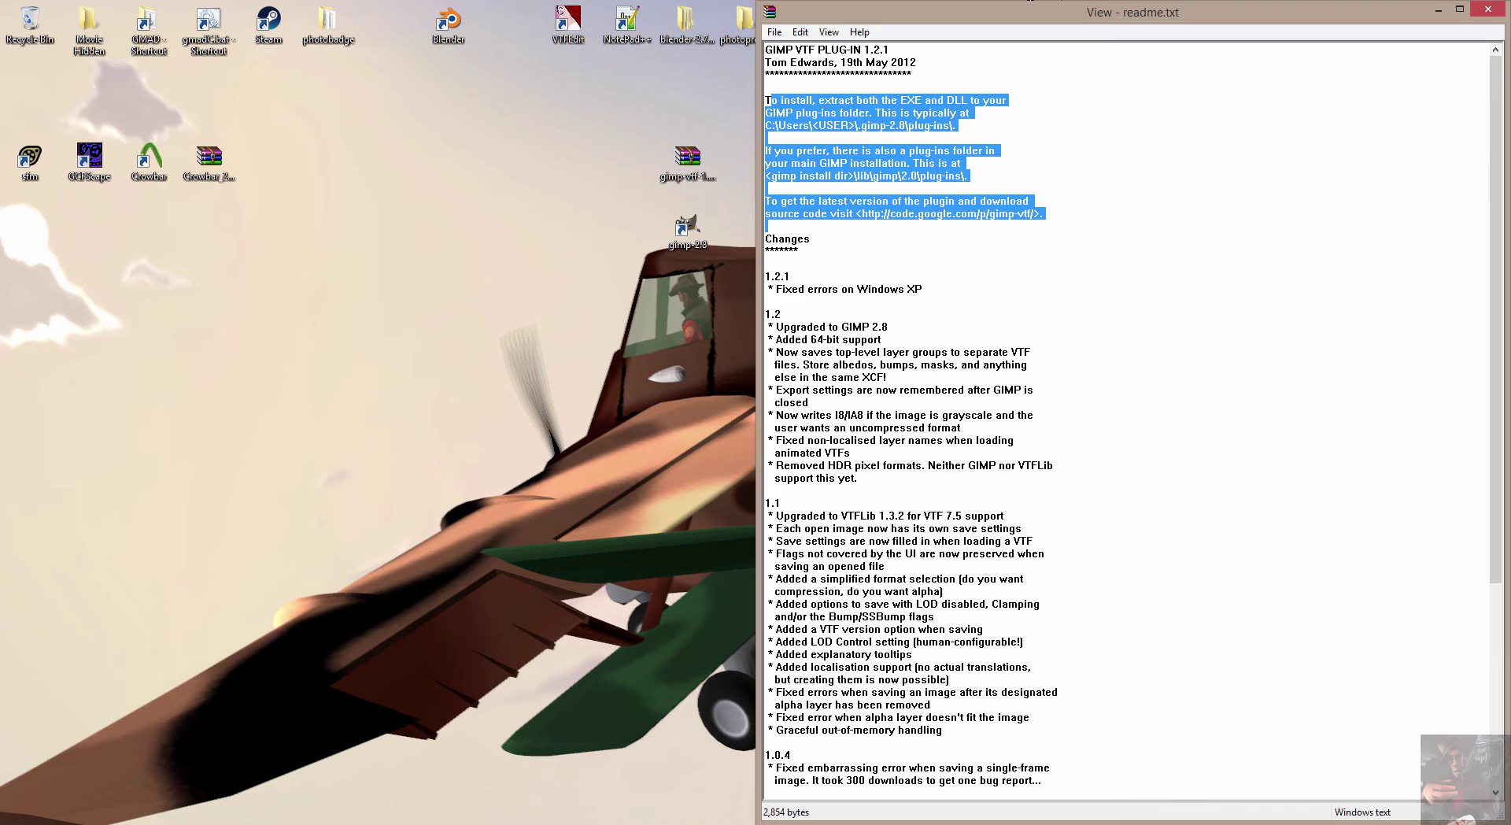
Open File Explorer on Program Files, select GIMP 2, and resize the window beside the readme.
{"action": "key", "text": "super+e"}
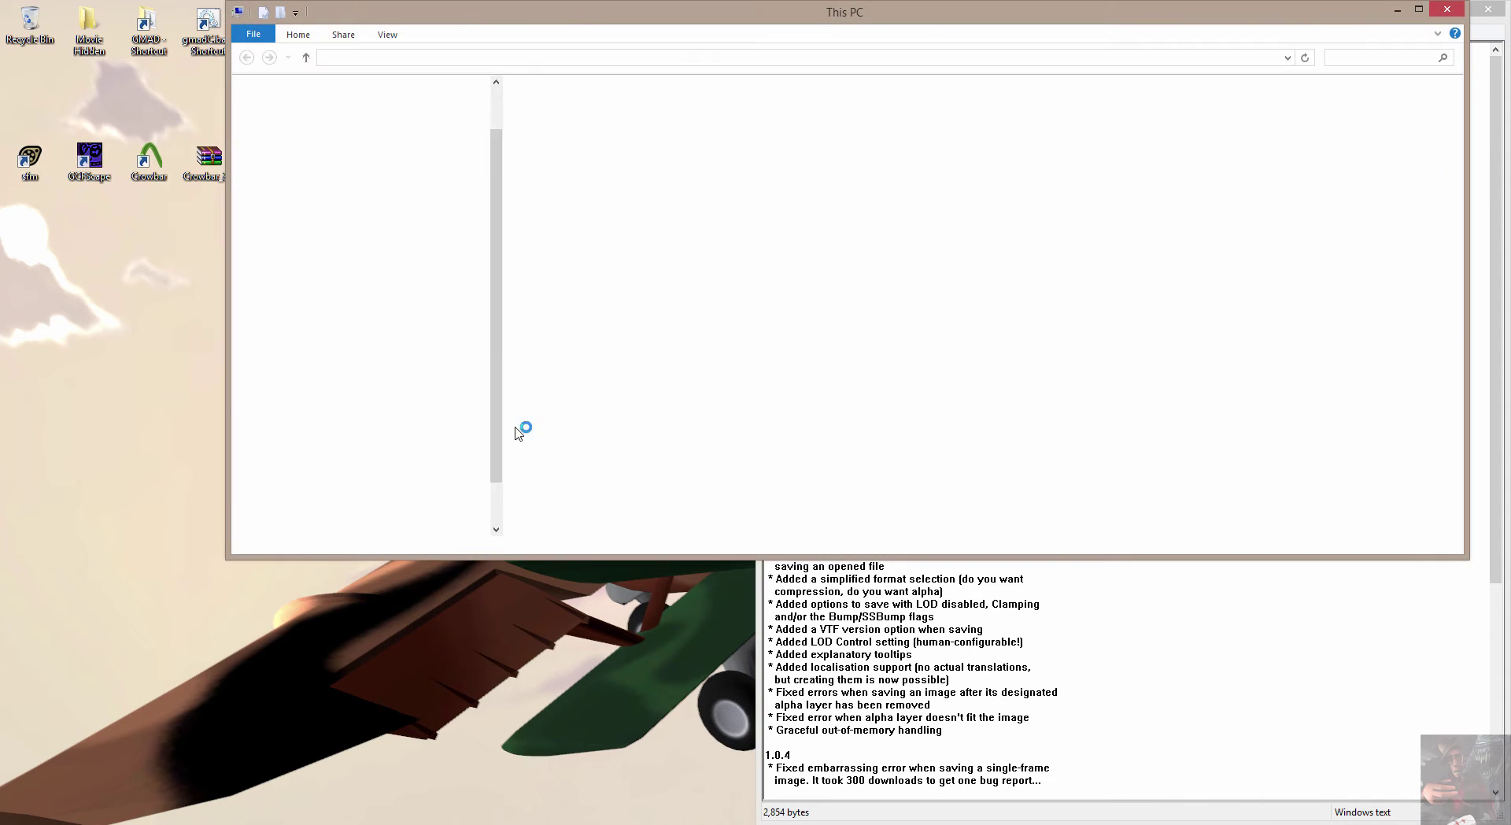
{"action": "left_click_drag", "start_coordinate": [497, 275], "coordinate": [453, 83]}
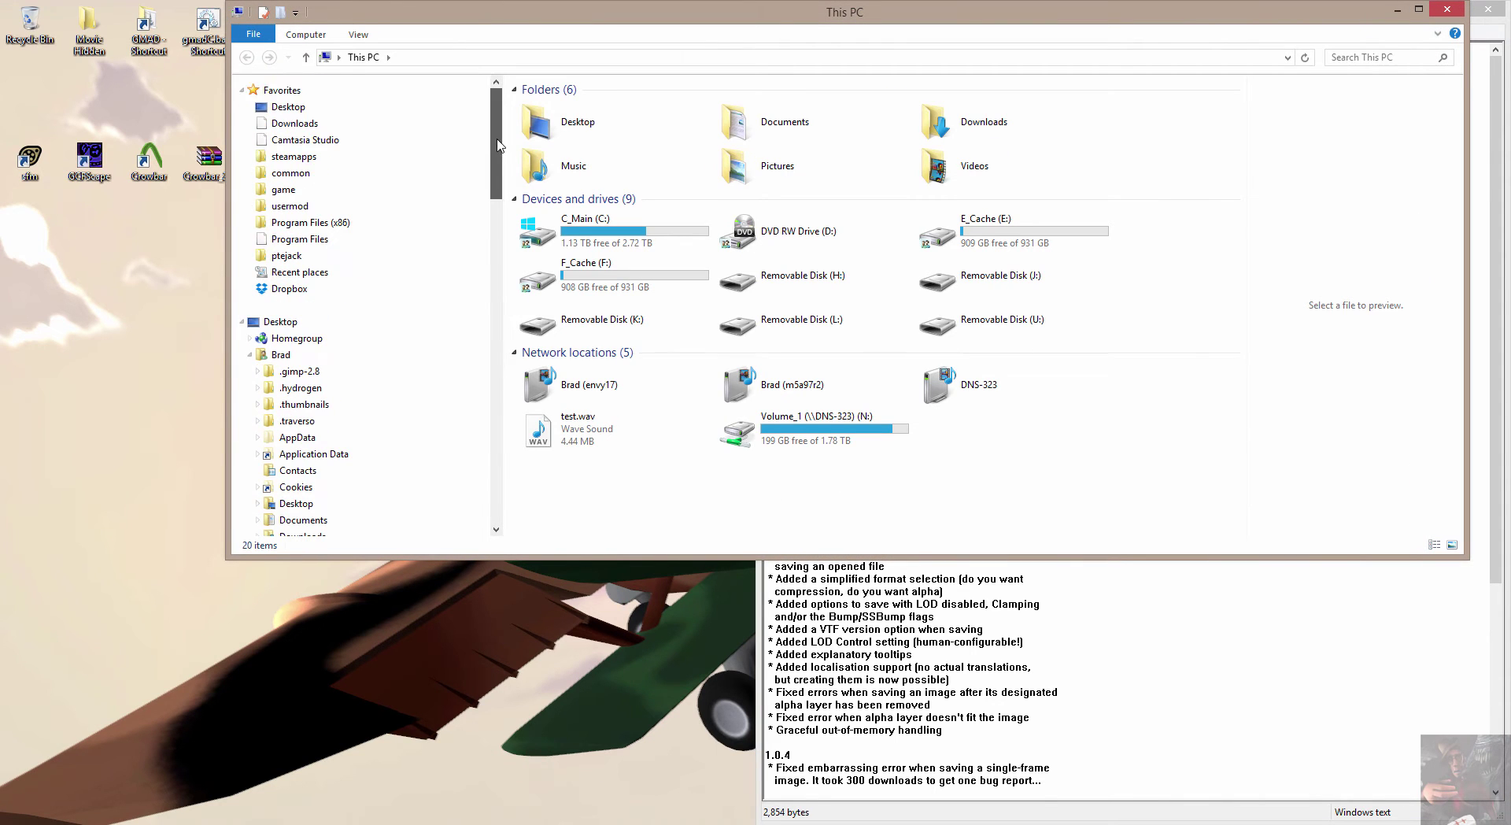
{"action": "left_click", "coordinate": [303, 227]}
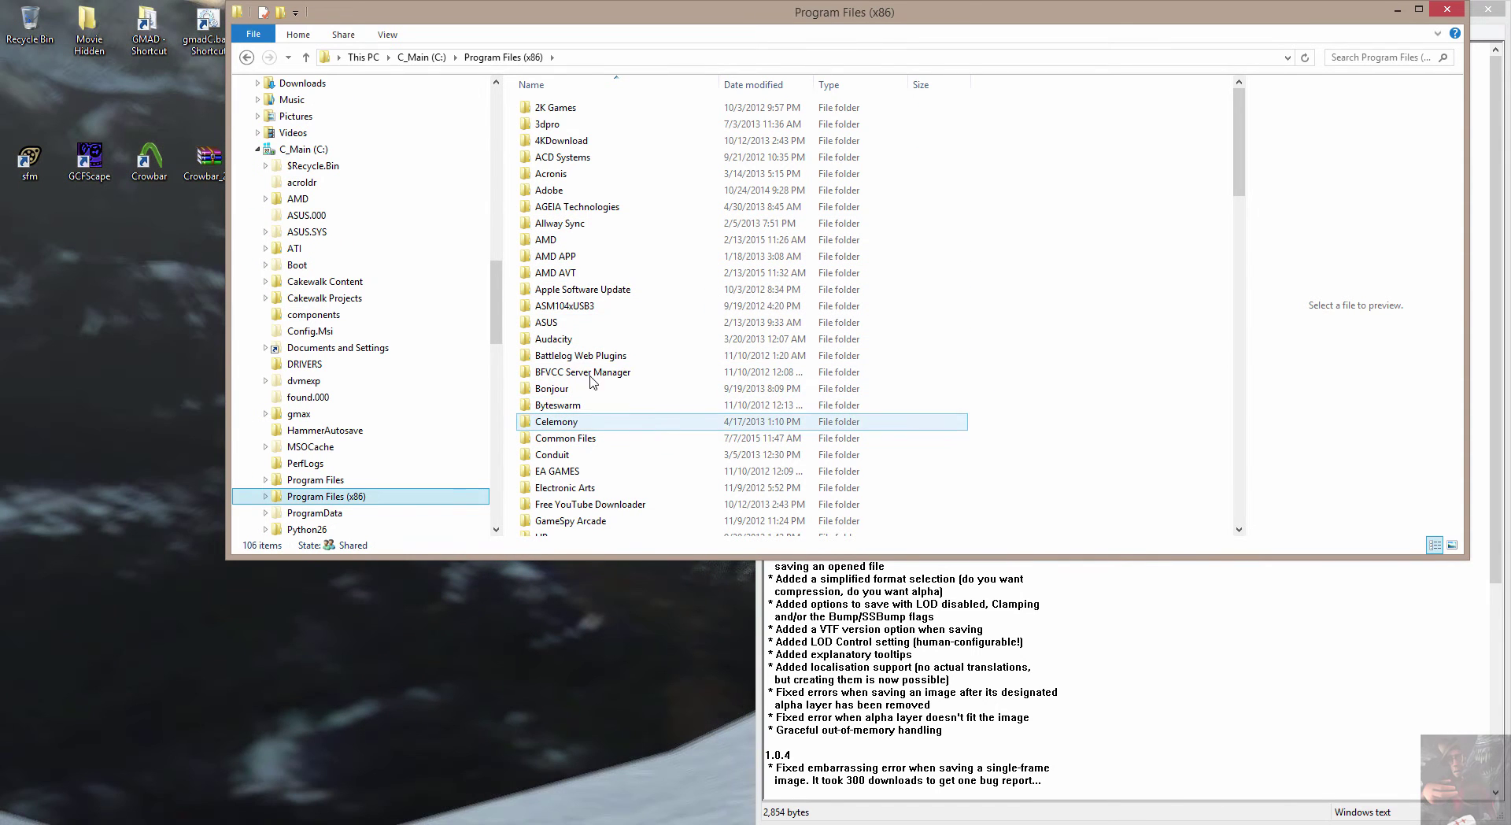
{"action": "left_click", "coordinate": [338, 480]}
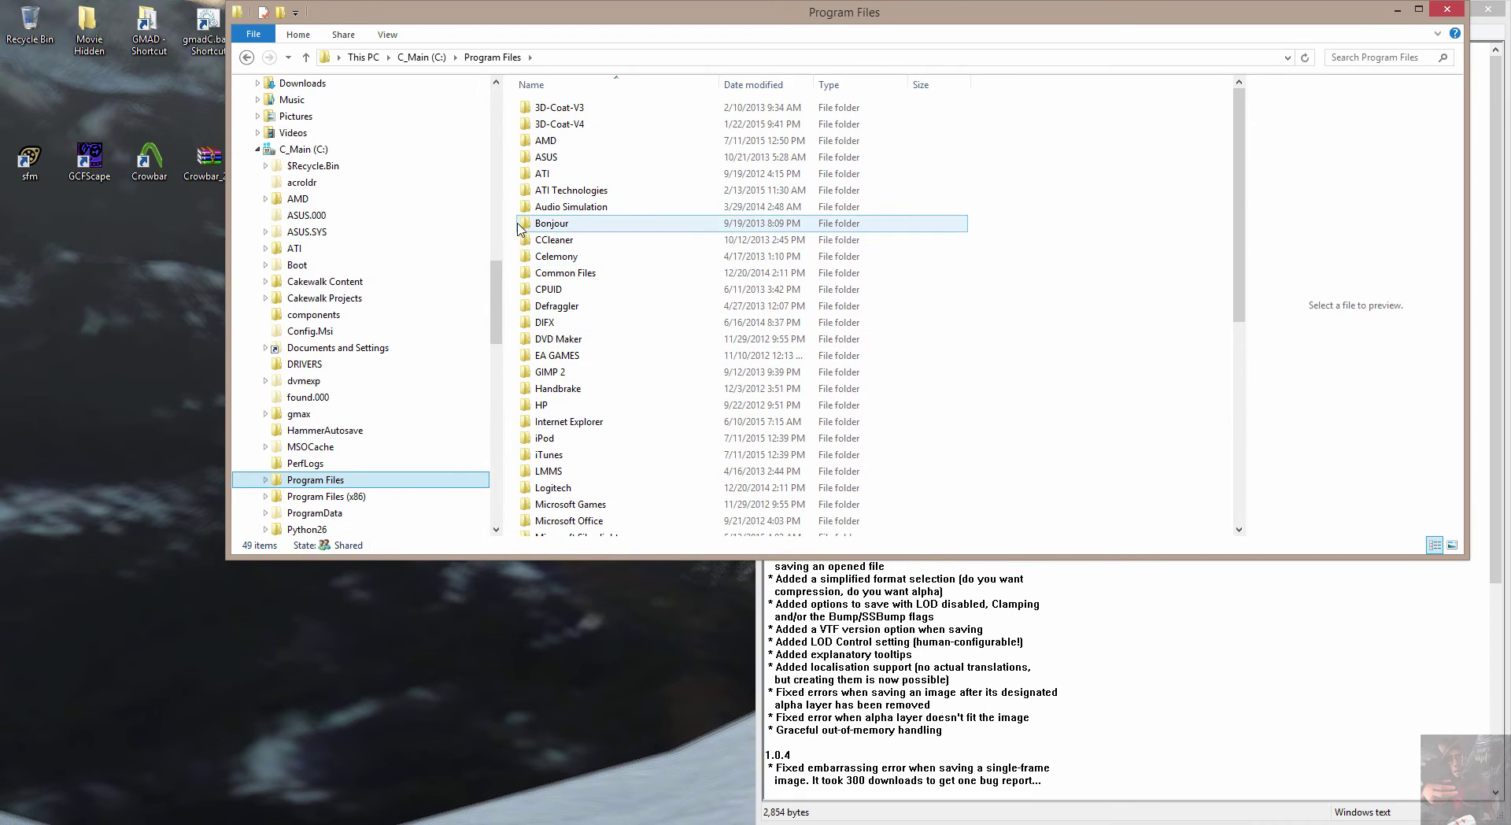
{"action": "left_click", "coordinate": [546, 374]}
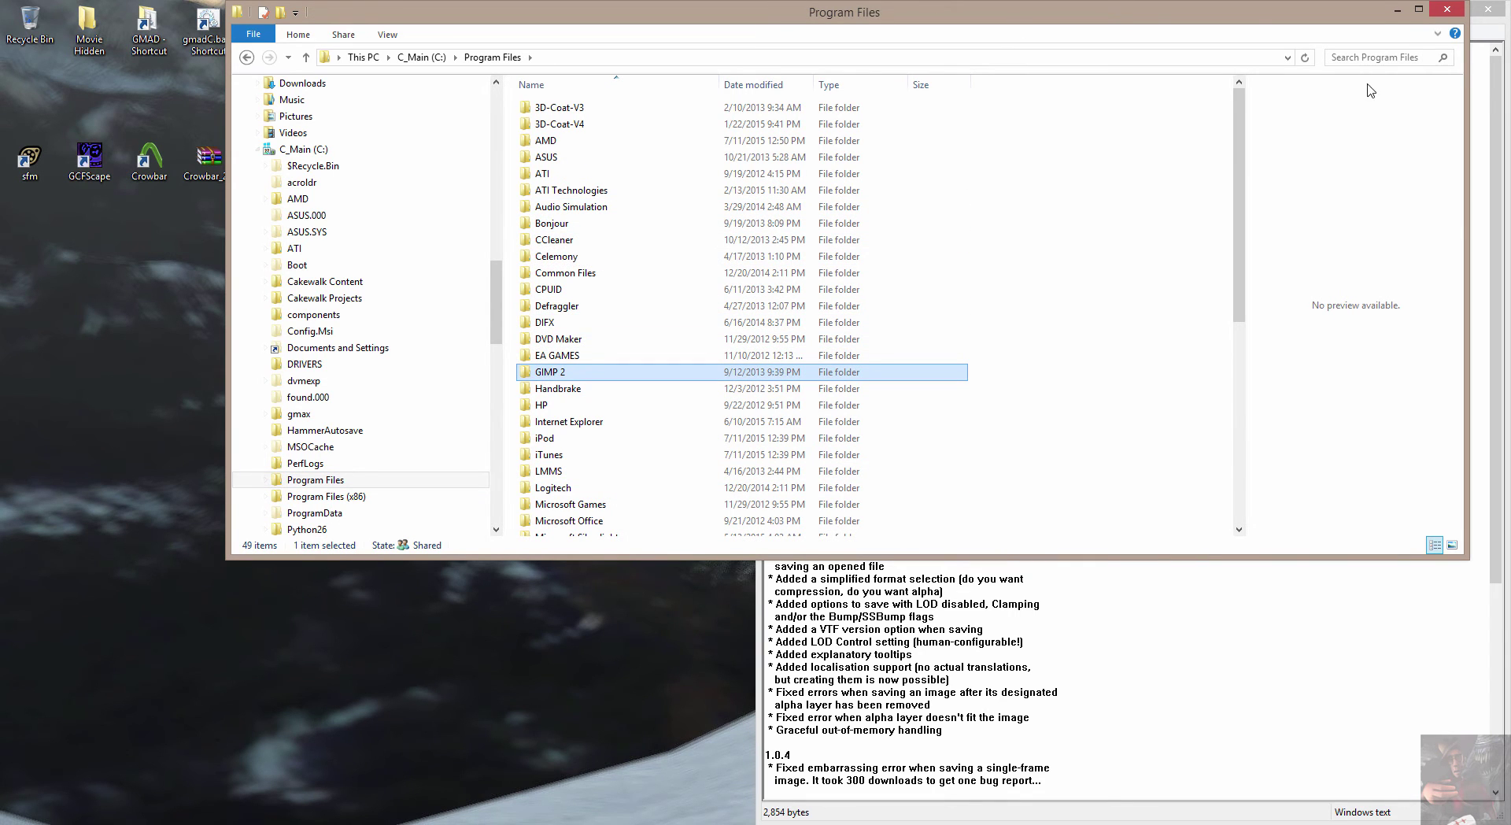
{"action": "left_click_drag", "start_coordinate": [1465, 146], "coordinate": [985, 146]}
{"action": "left_click_drag", "start_coordinate": [853, 20], "coordinate": [622, 1]}
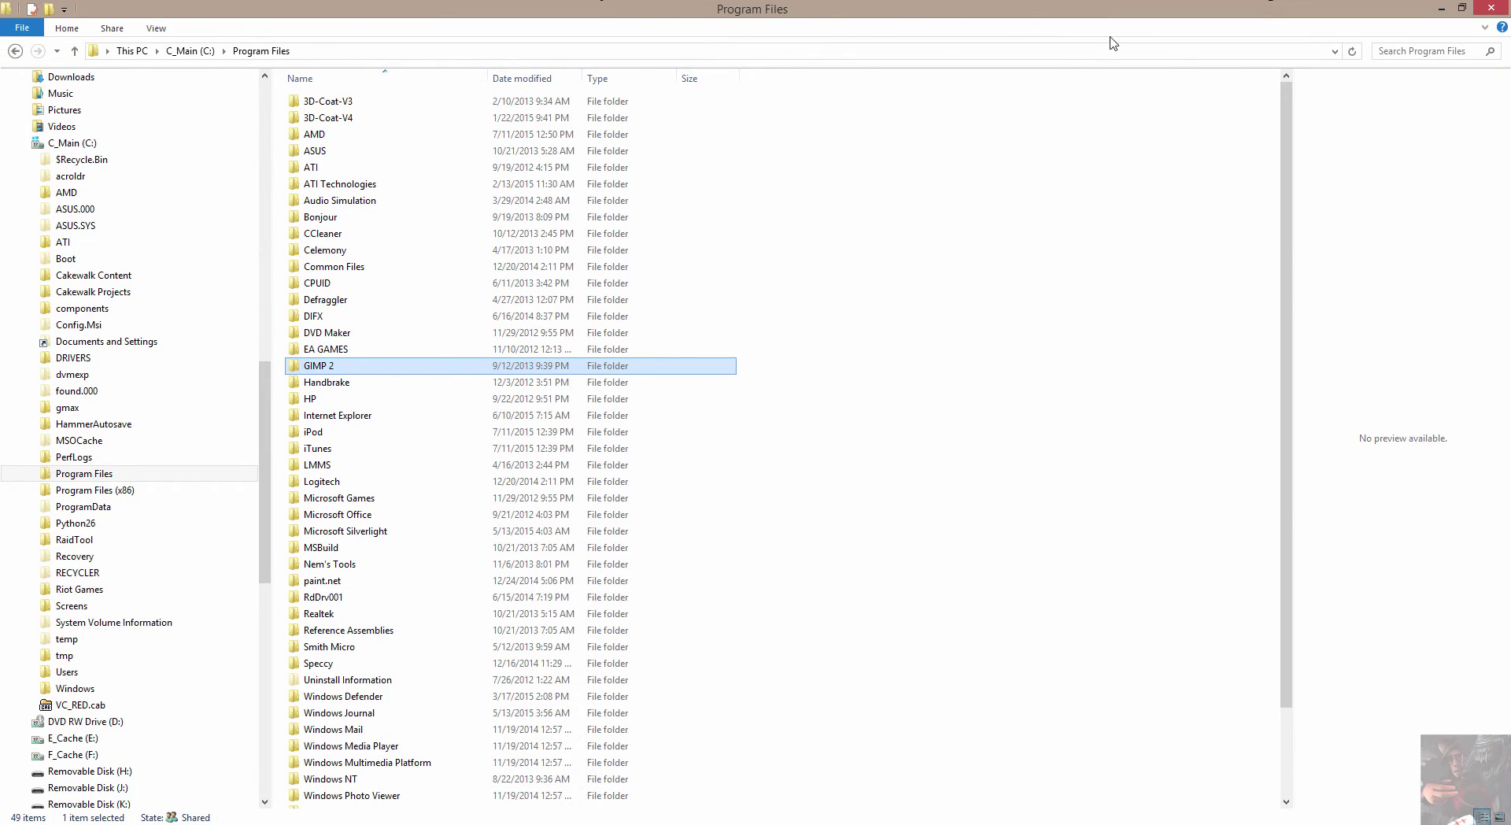
{"action": "left_click_drag", "start_coordinate": [1111, 9], "coordinate": [472, 23]}
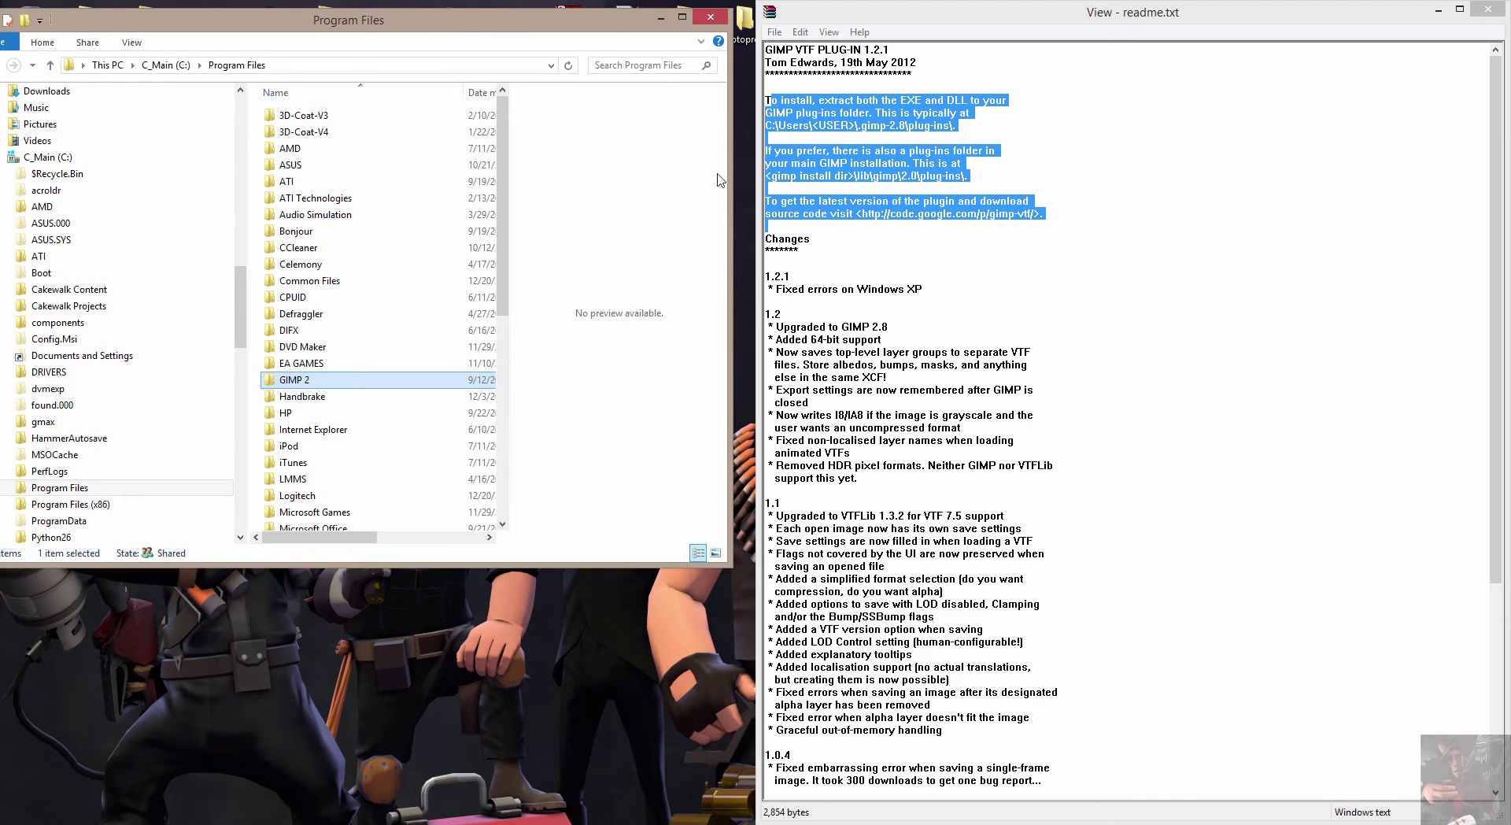
Navigate into GIMP 2\lib\gimp\2.0\plug-ins.
{"action": "double_click", "coordinate": [296, 383]}
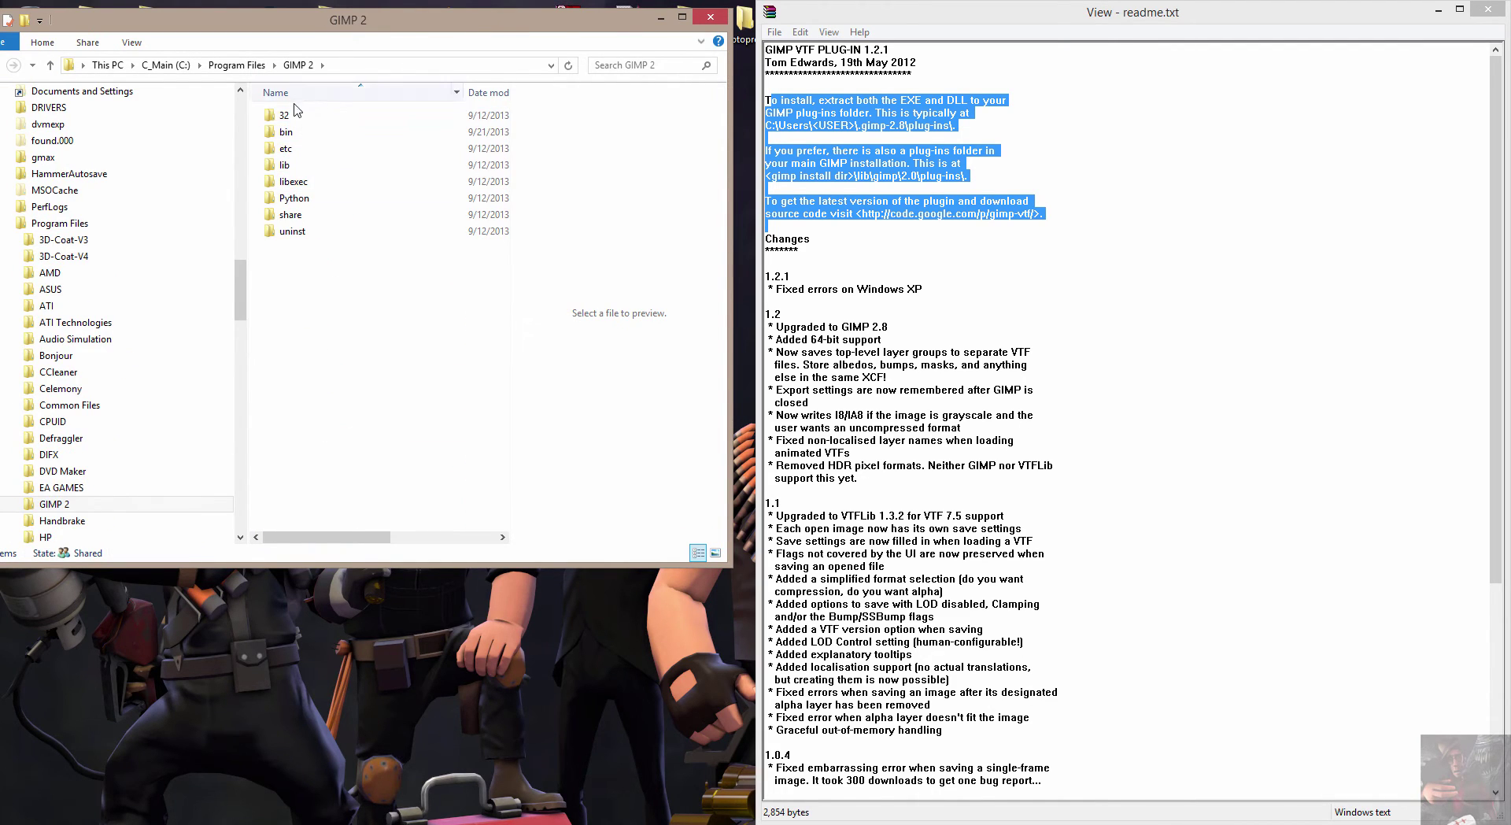
{"action": "double_click", "coordinate": [285, 165]}
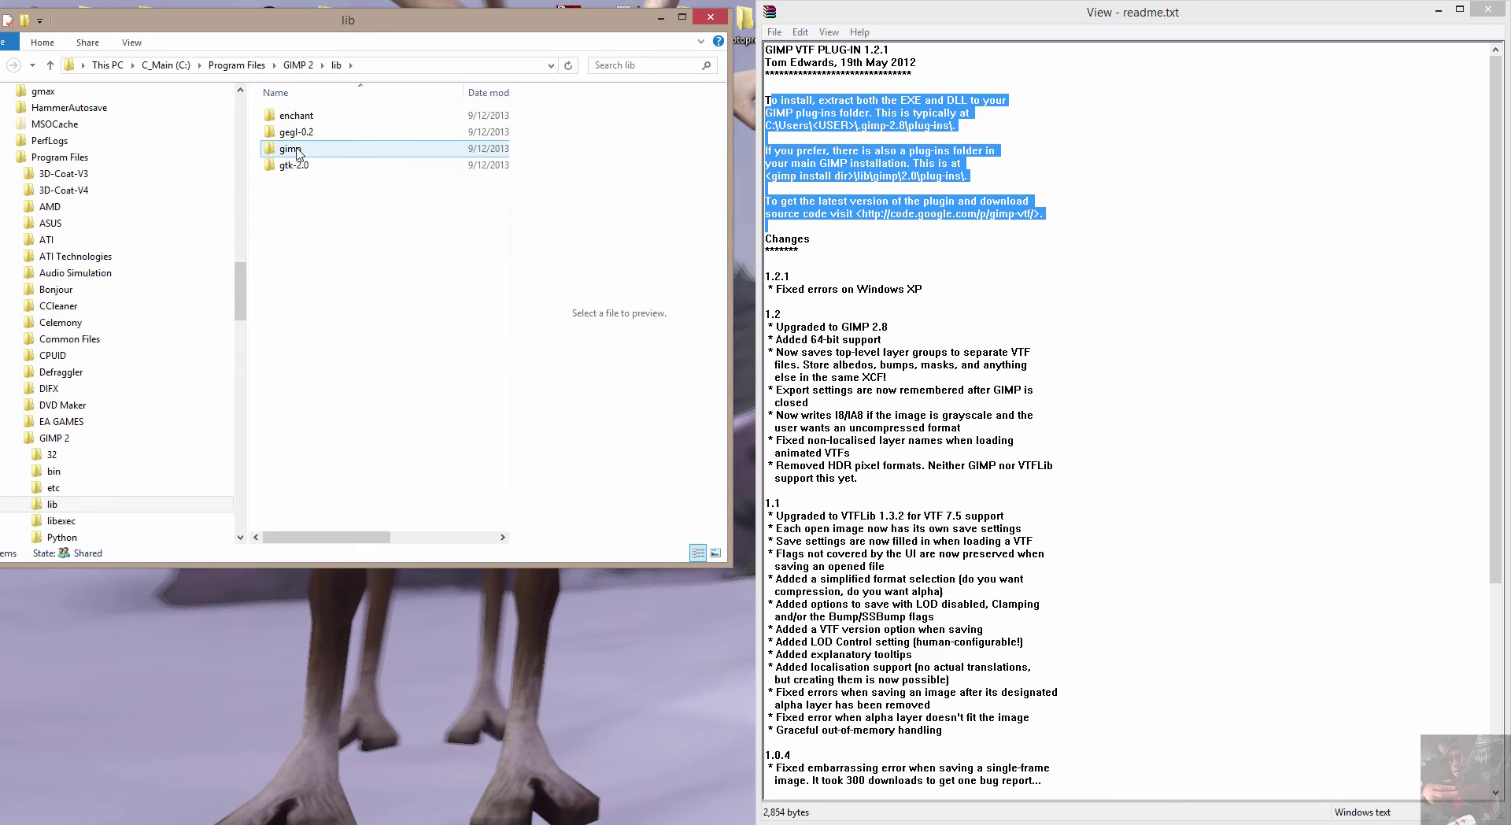
{"action": "double_click", "coordinate": [297, 154]}
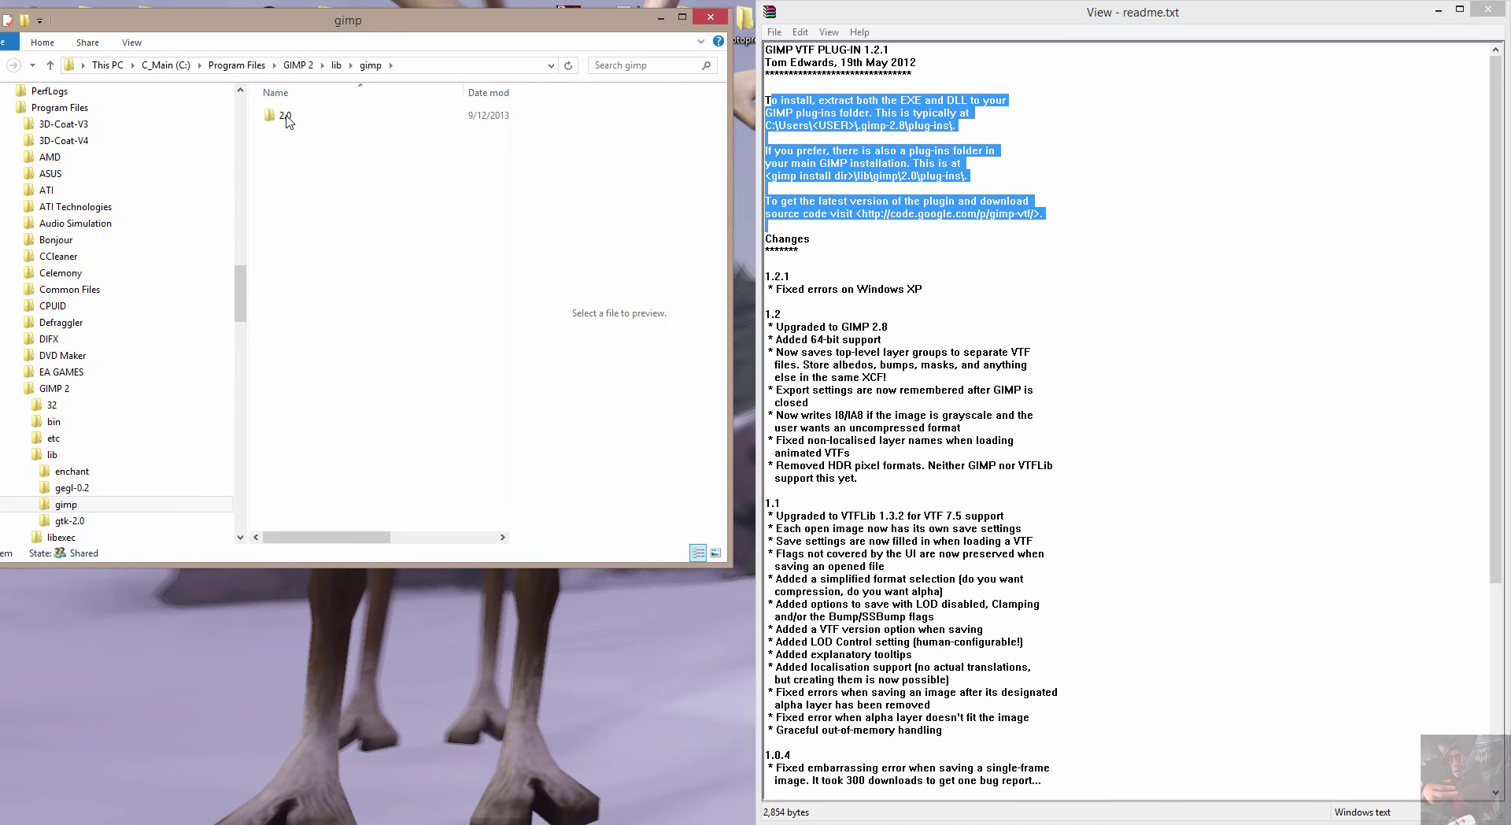
{"action": "double_click", "coordinate": [285, 116]}
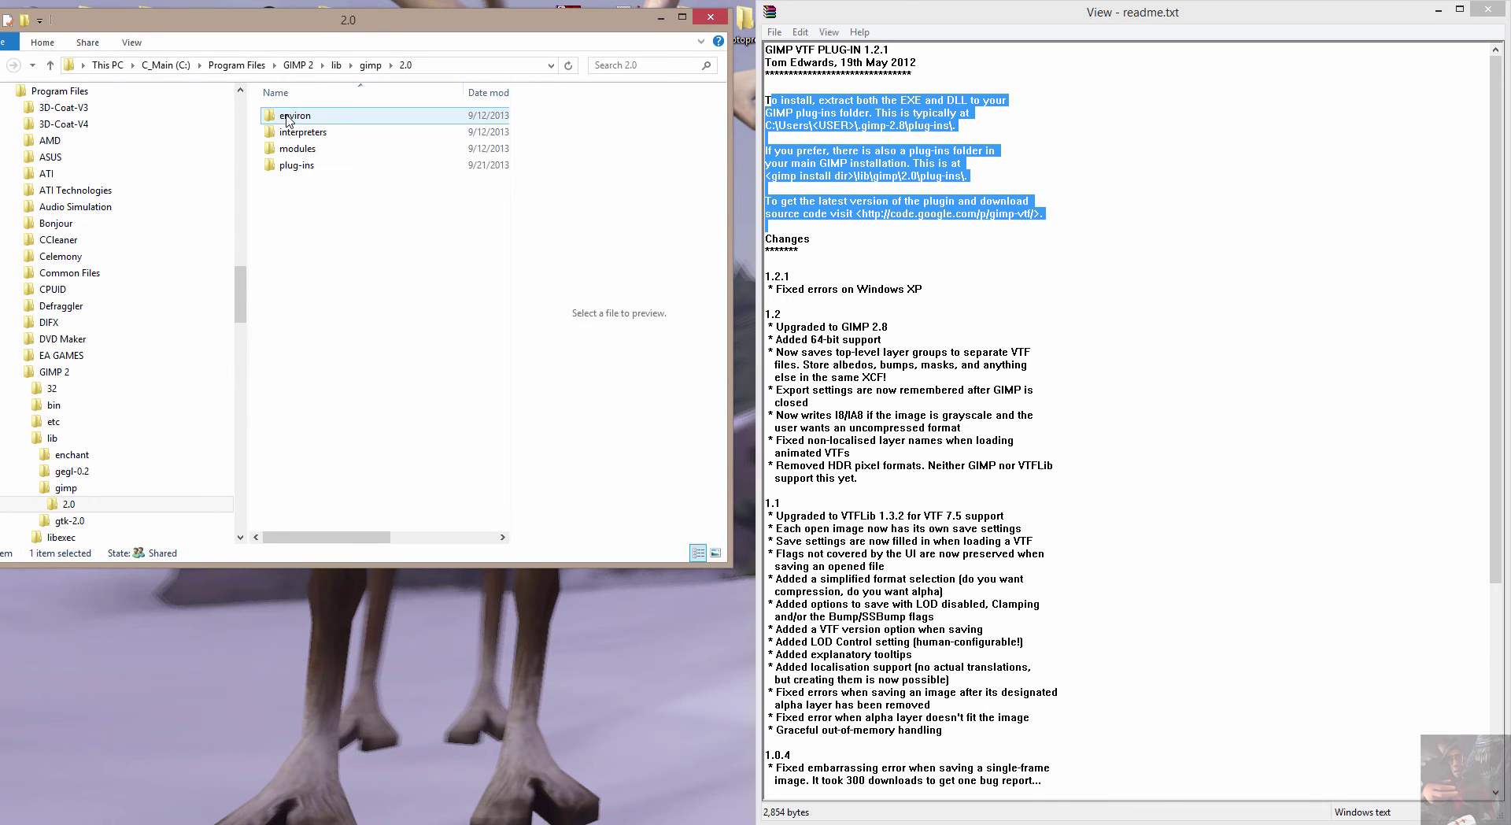
{"action": "double_click", "coordinate": [306, 168]}
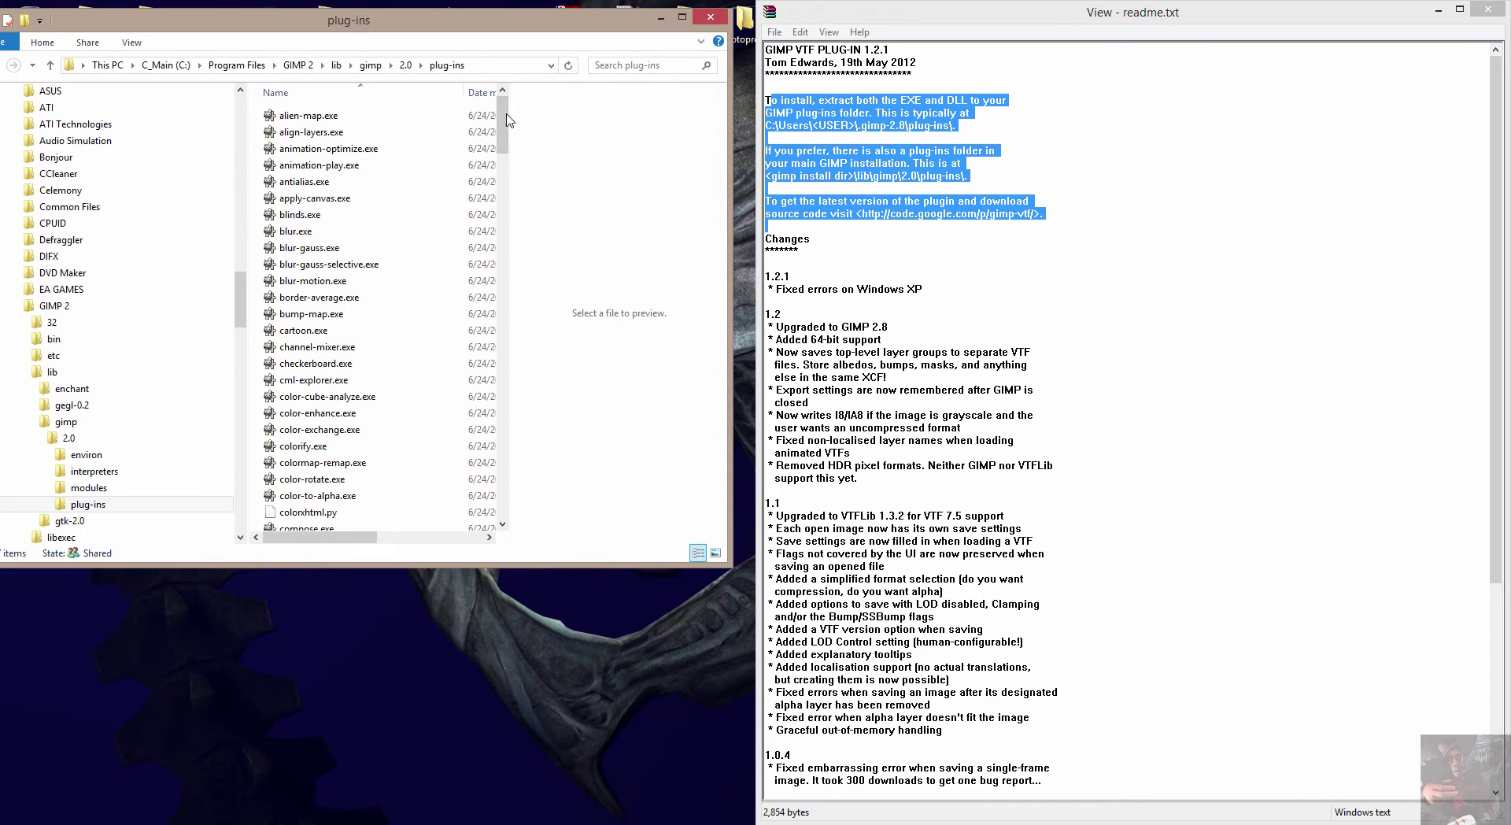
Locate the existing file-vtf.exe and VTFLib.dll in plug-ins and shrink the readme below WinRAR.
{"action": "left_click_drag", "start_coordinate": [504, 121], "coordinate": [497, 307]}
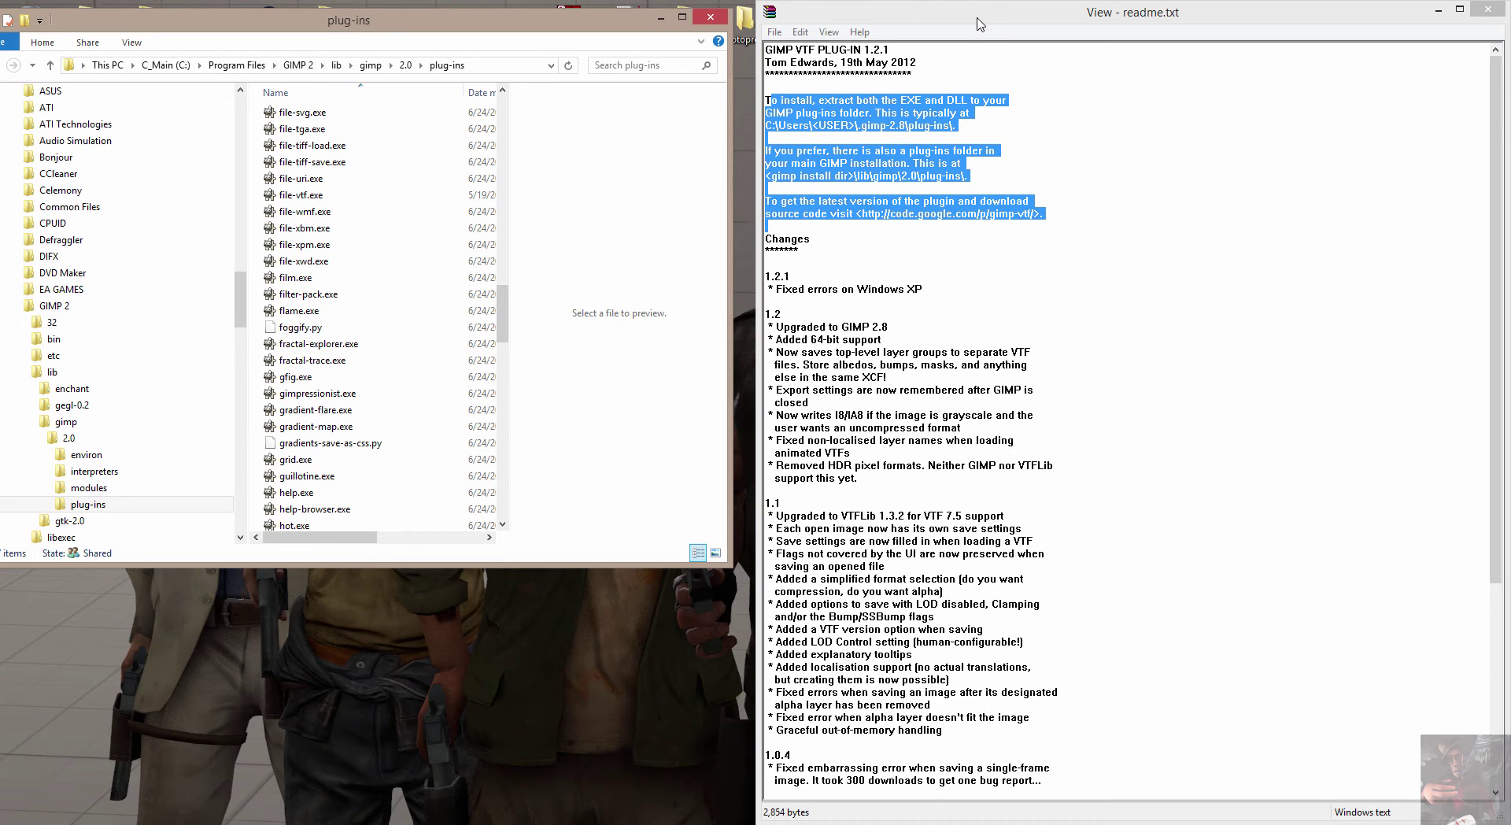
{"action": "left_click_drag", "start_coordinate": [1298, 20], "coordinate": [1509, 346]}
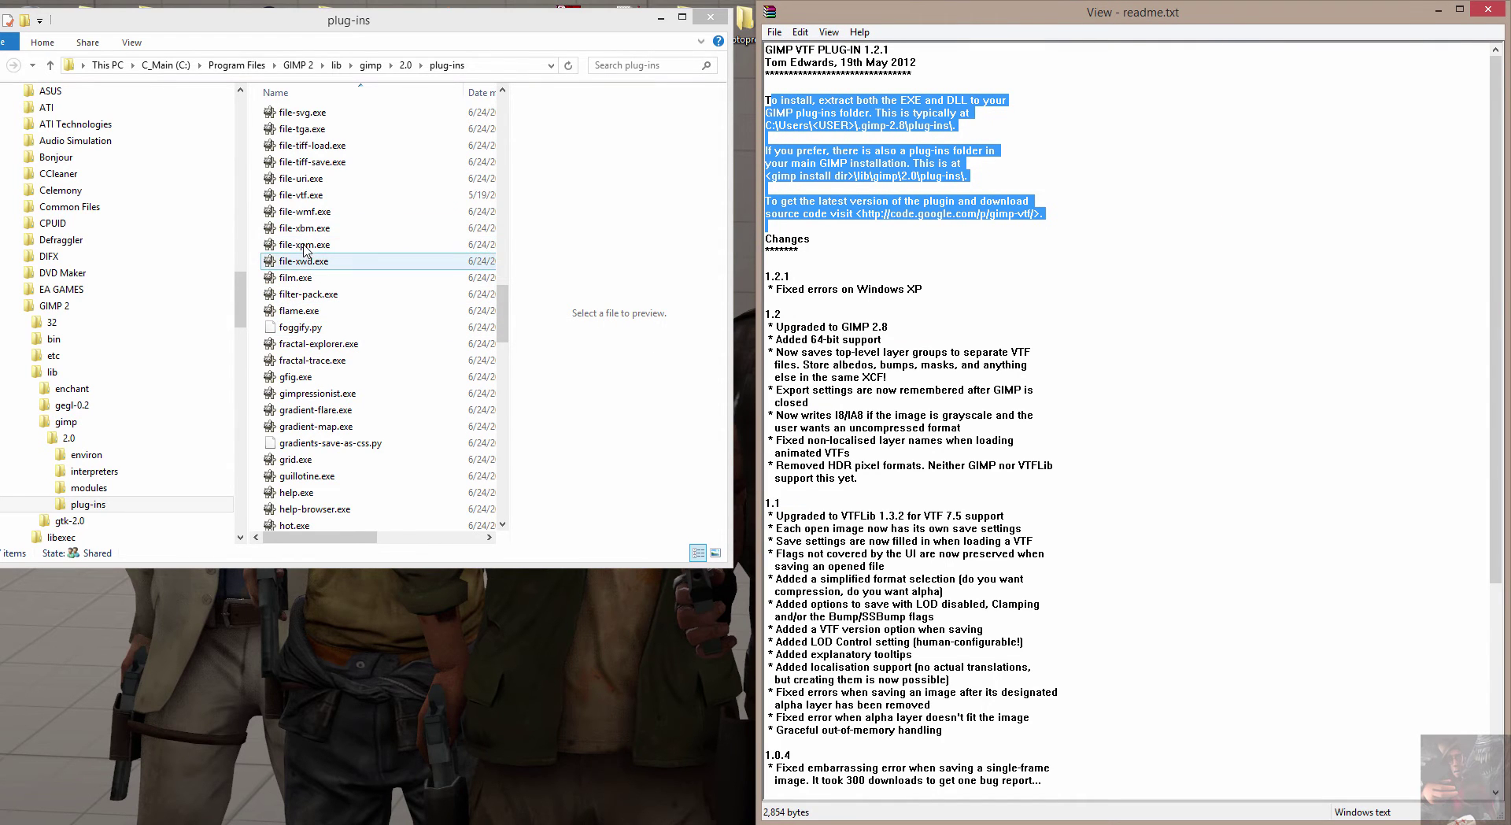
{"action": "left_click", "coordinate": [304, 199]}
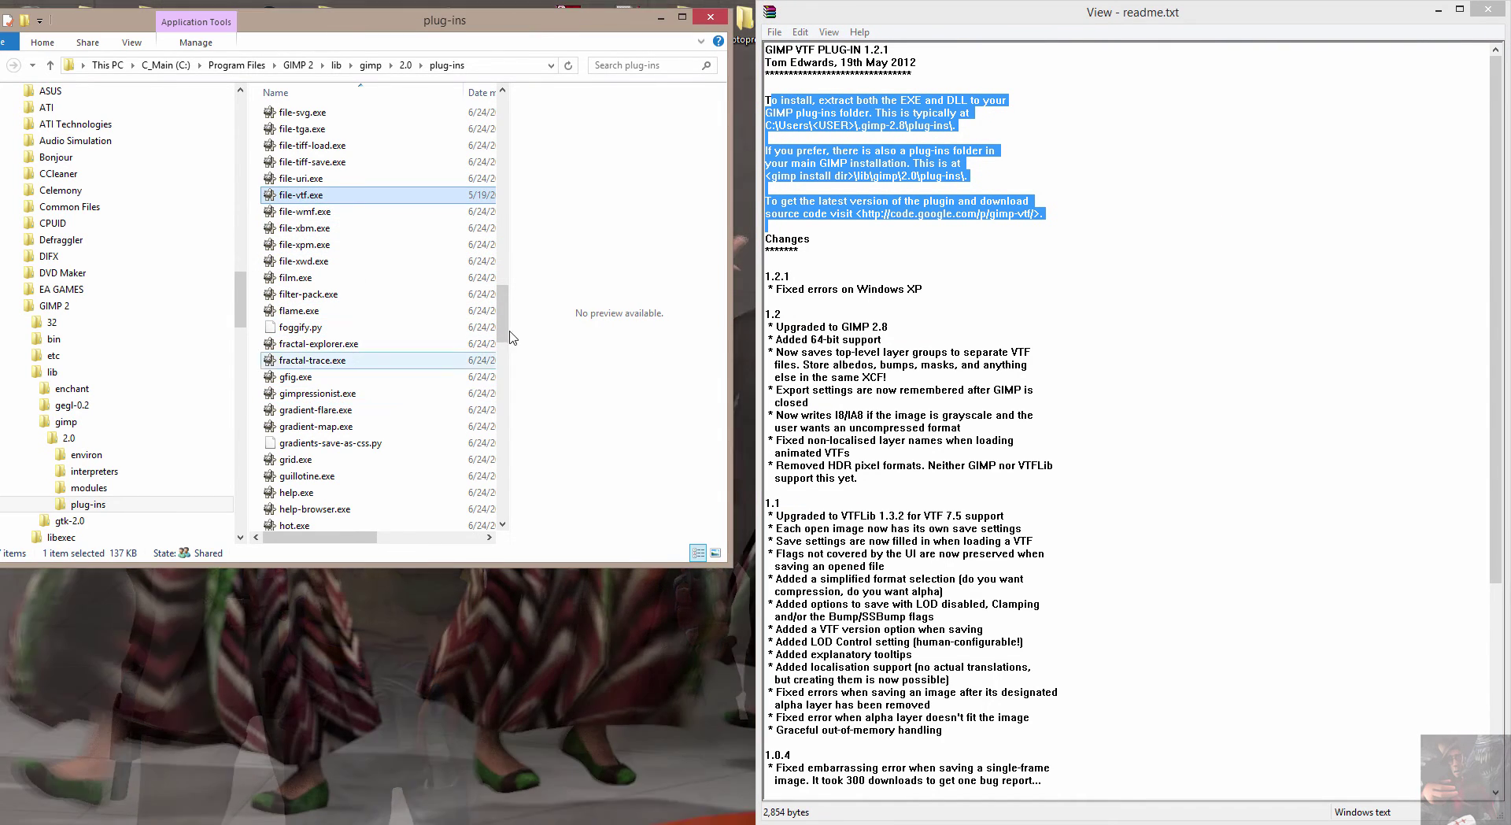
{"action": "scroll", "coordinate": [502, 325], "scroll_direction": "down", "scroll_amount": 2}
{"action": "left_click_drag", "start_coordinate": [501, 324], "coordinate": [497, 473]}
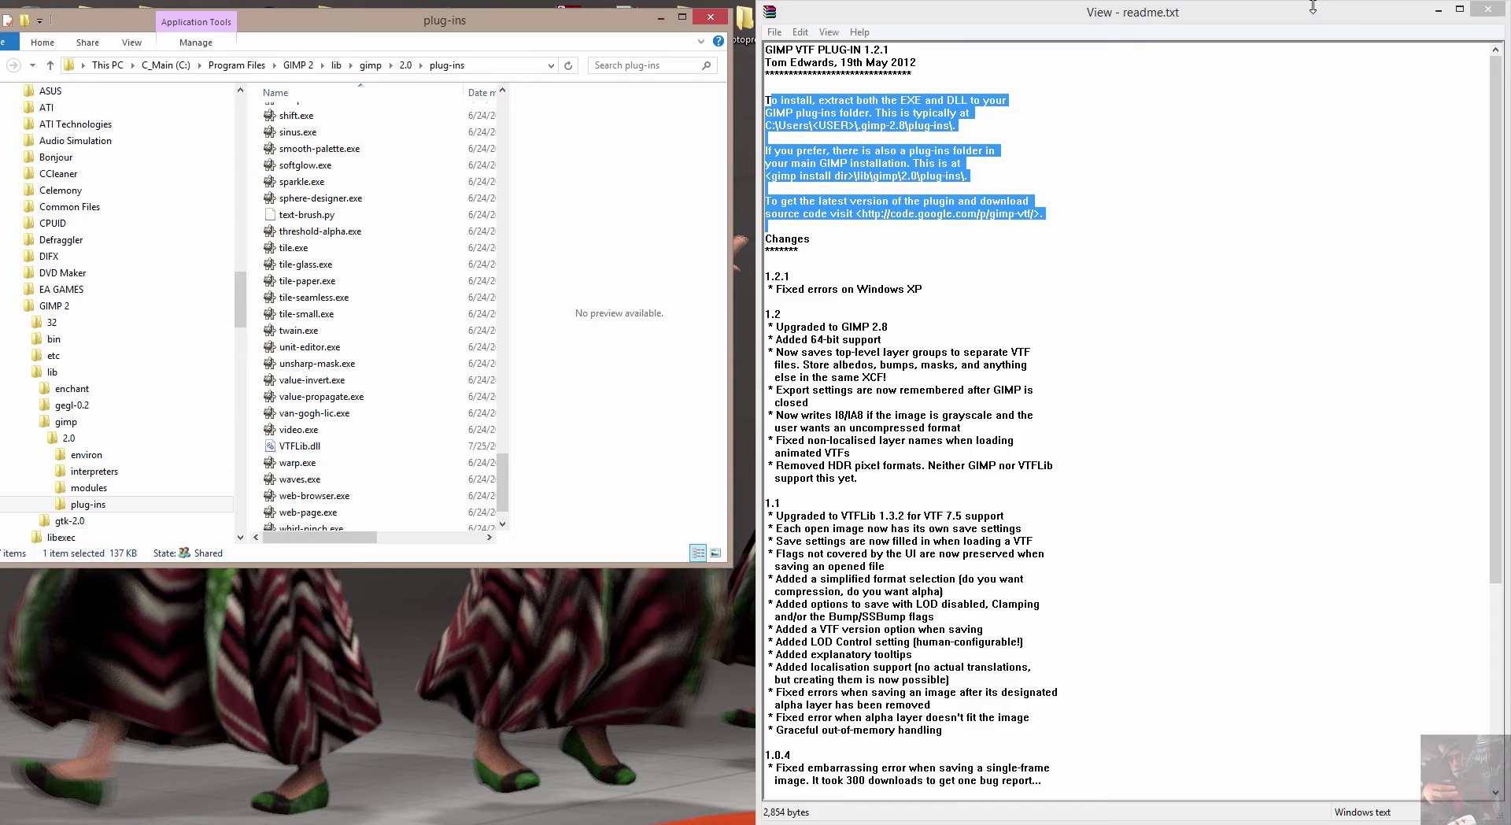
{"action": "left_click_drag", "start_coordinate": [1312, 4], "coordinate": [1332, 331]}
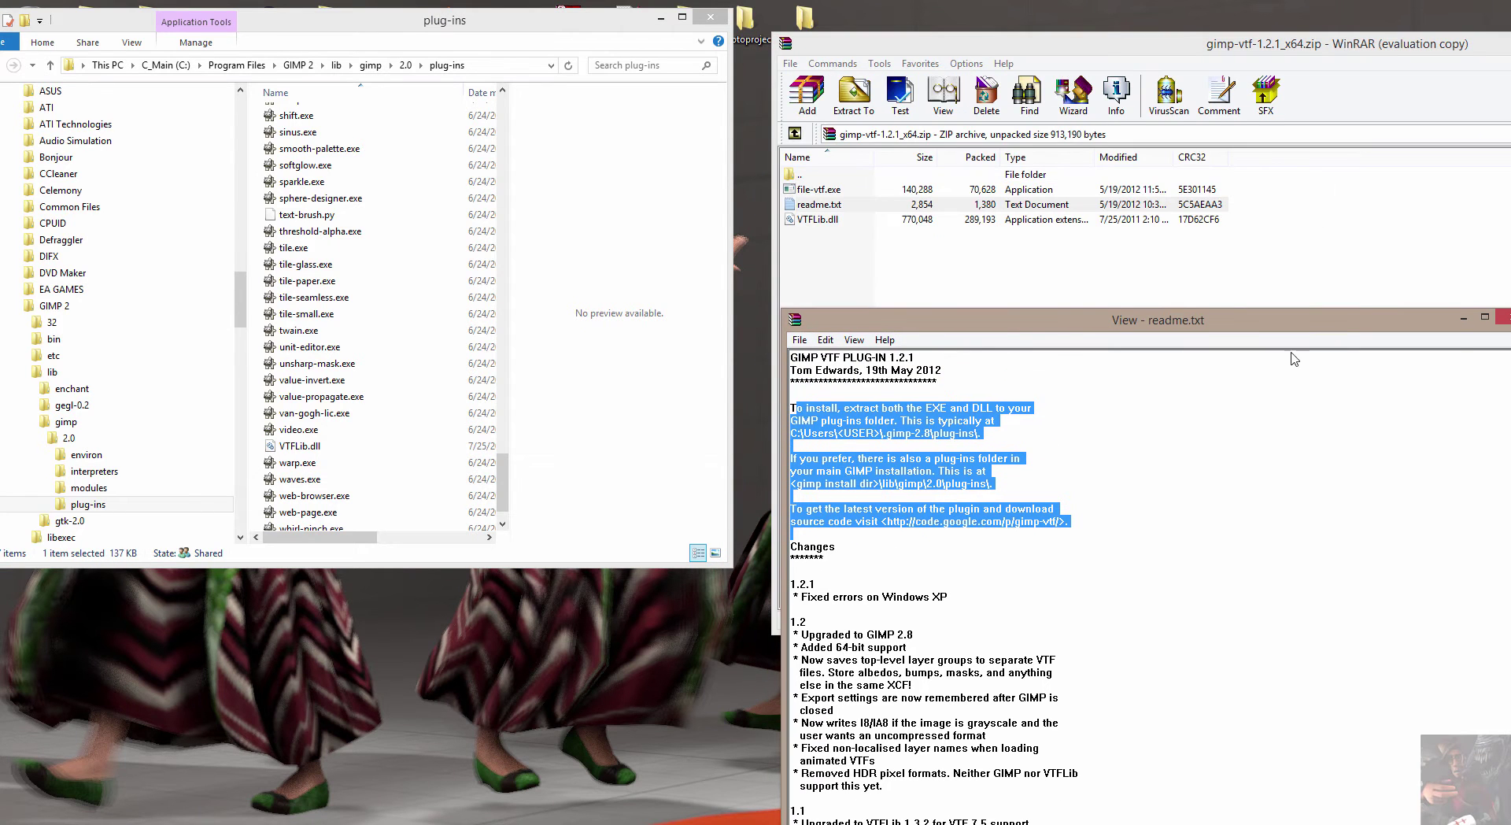
Select file-vtf.exe and VTFLib.dll in the archive, try dragging them to plug-ins, and dismiss the tile.exe error.
{"action": "left_click", "coordinate": [825, 190]}
{"action": "left_click", "coordinate": [818, 220], "text": "ctrl"}
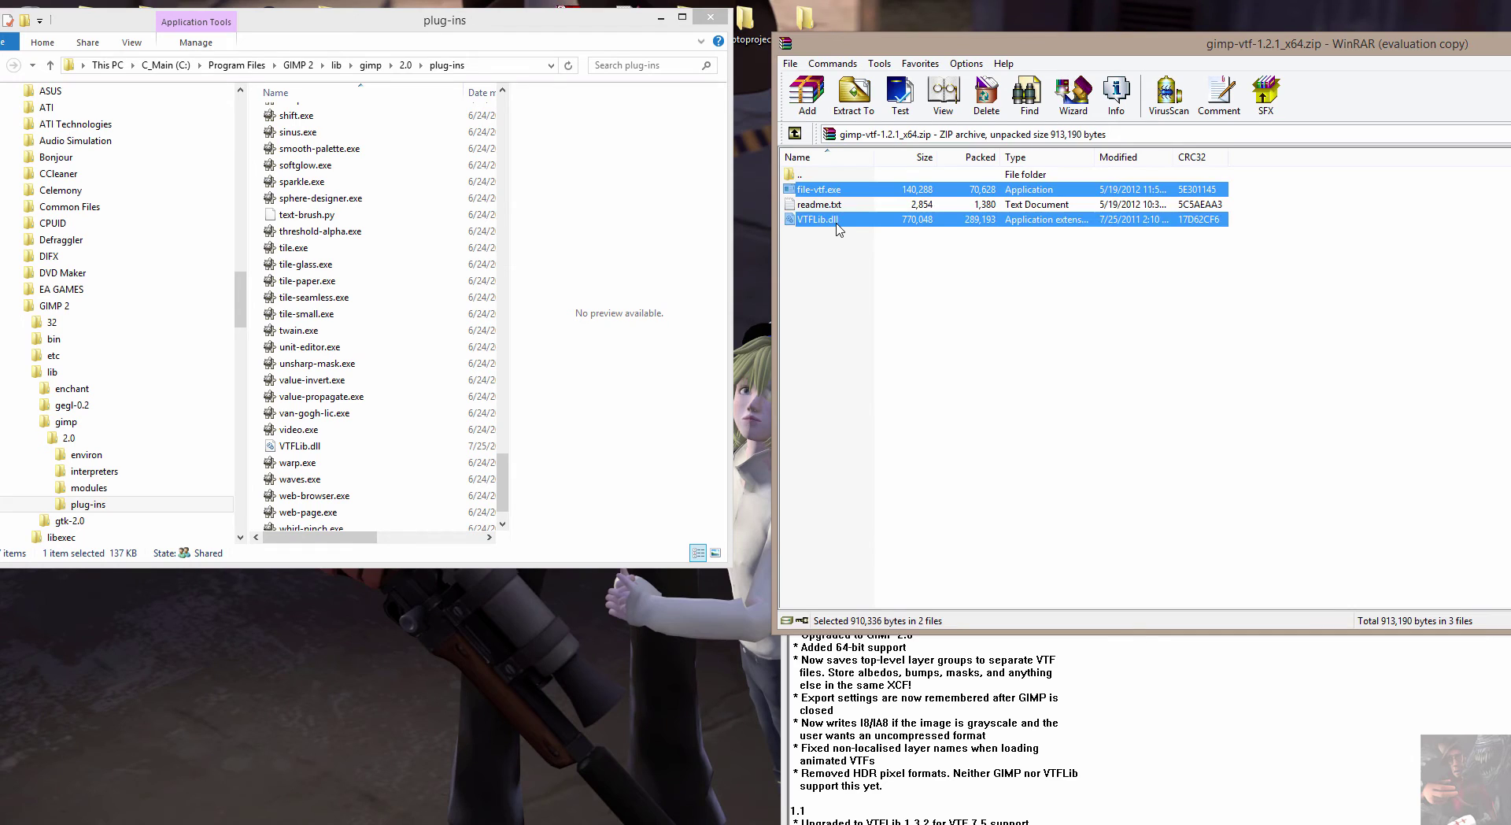
{"action": "left_click", "coordinate": [896, 190]}
{"action": "right_click", "coordinate": [889, 183]}
{"action": "left_click", "coordinate": [842, 197]}
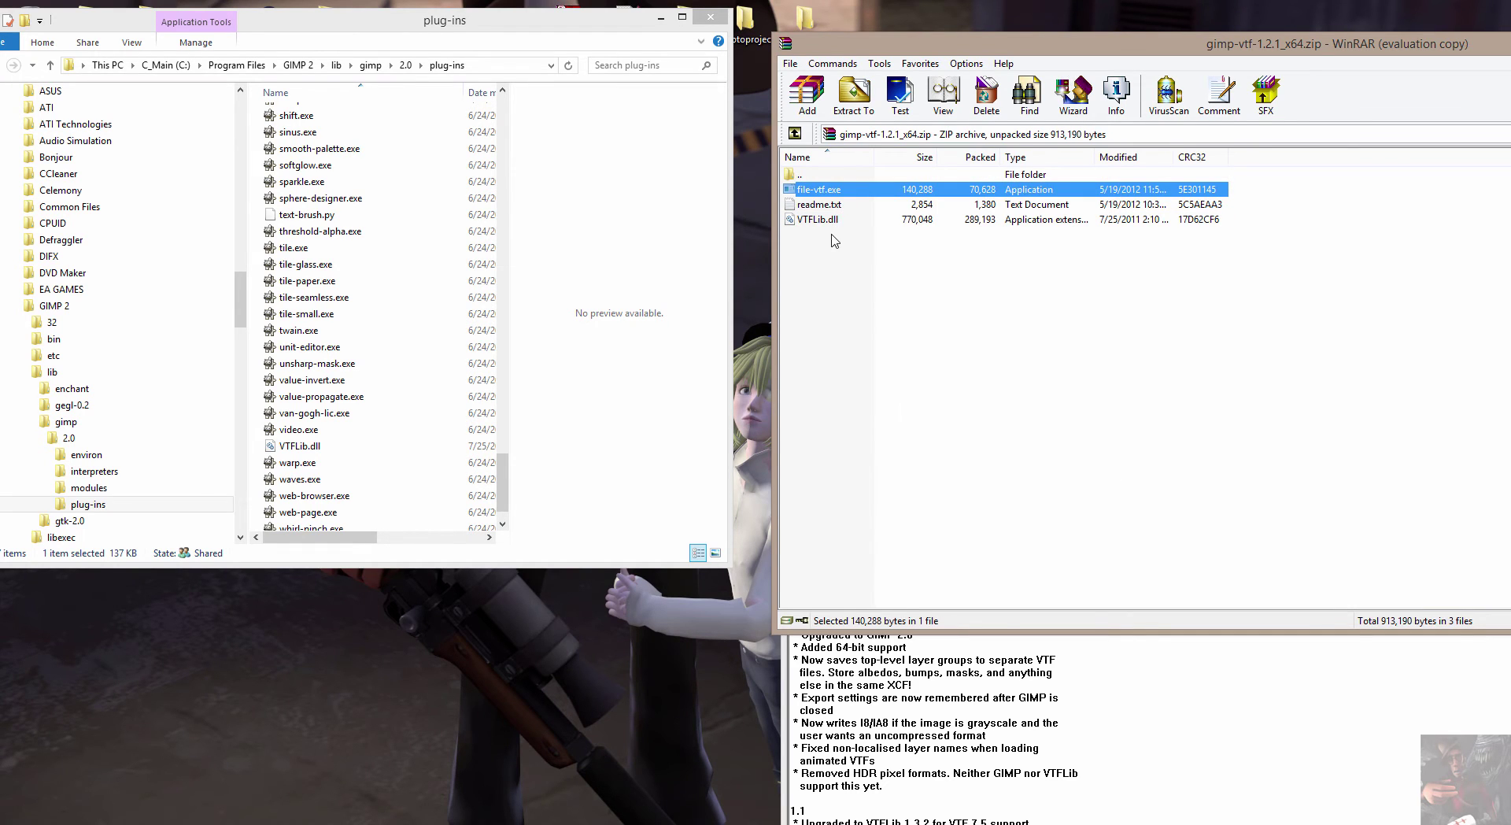
{"action": "left_click", "coordinate": [833, 222], "text": "ctrl"}
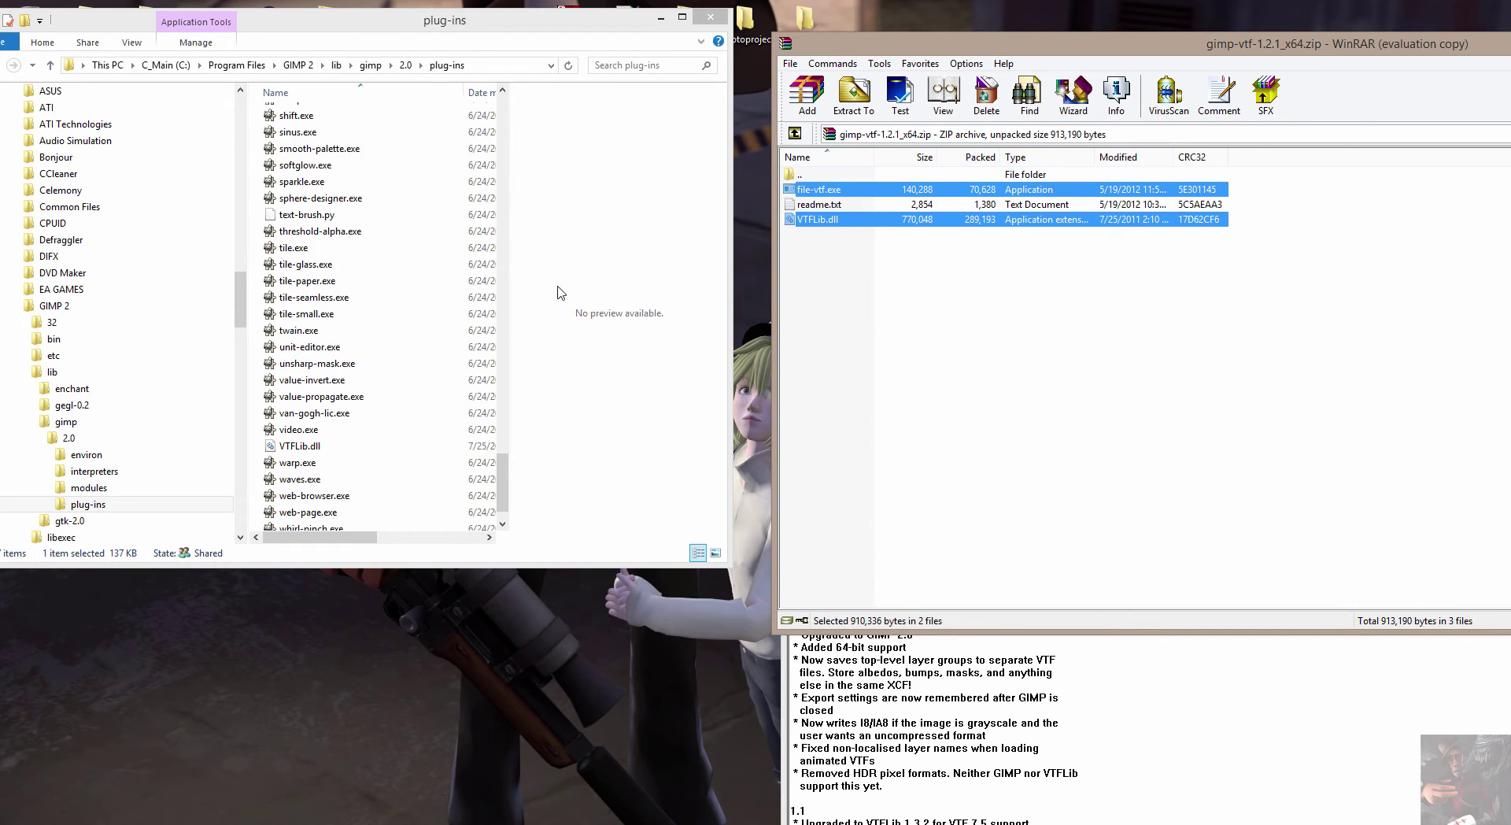
{"action": "right_click", "coordinate": [818, 258]}
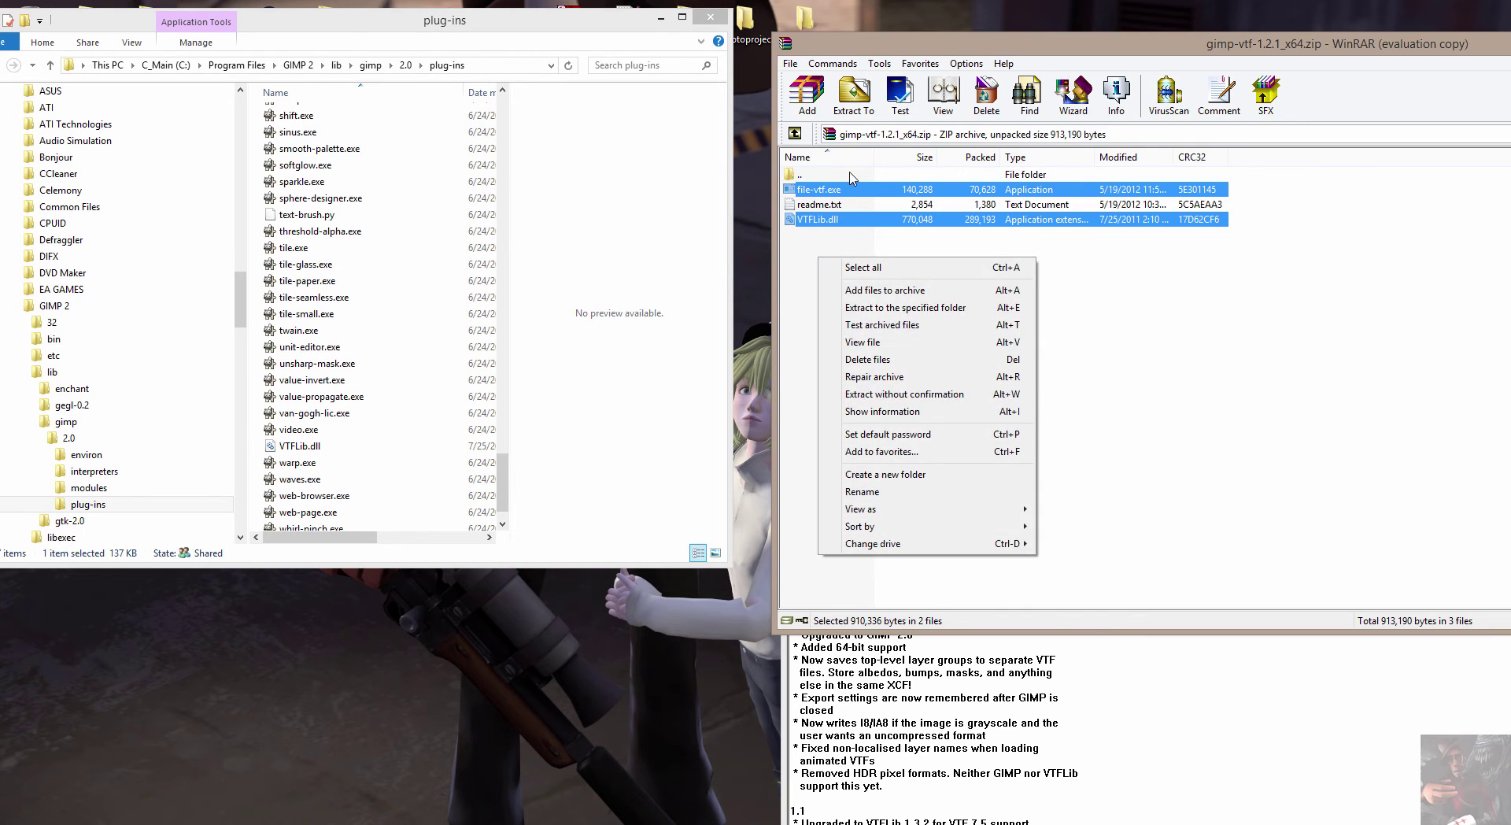
{"action": "left_click", "coordinate": [846, 195]}
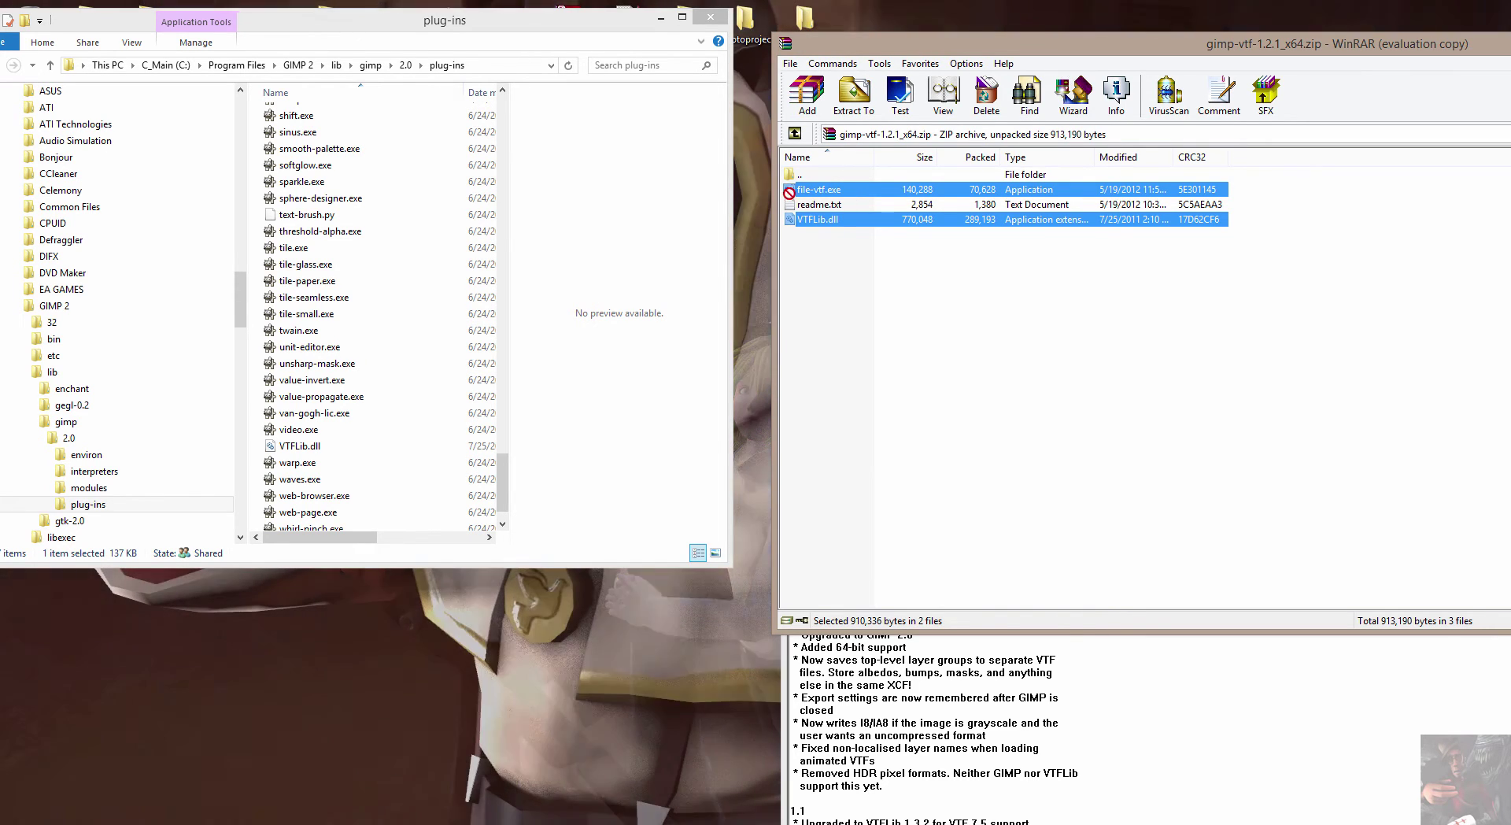
{"action": "left_click_drag", "start_coordinate": [846, 196], "coordinate": [462, 248]}
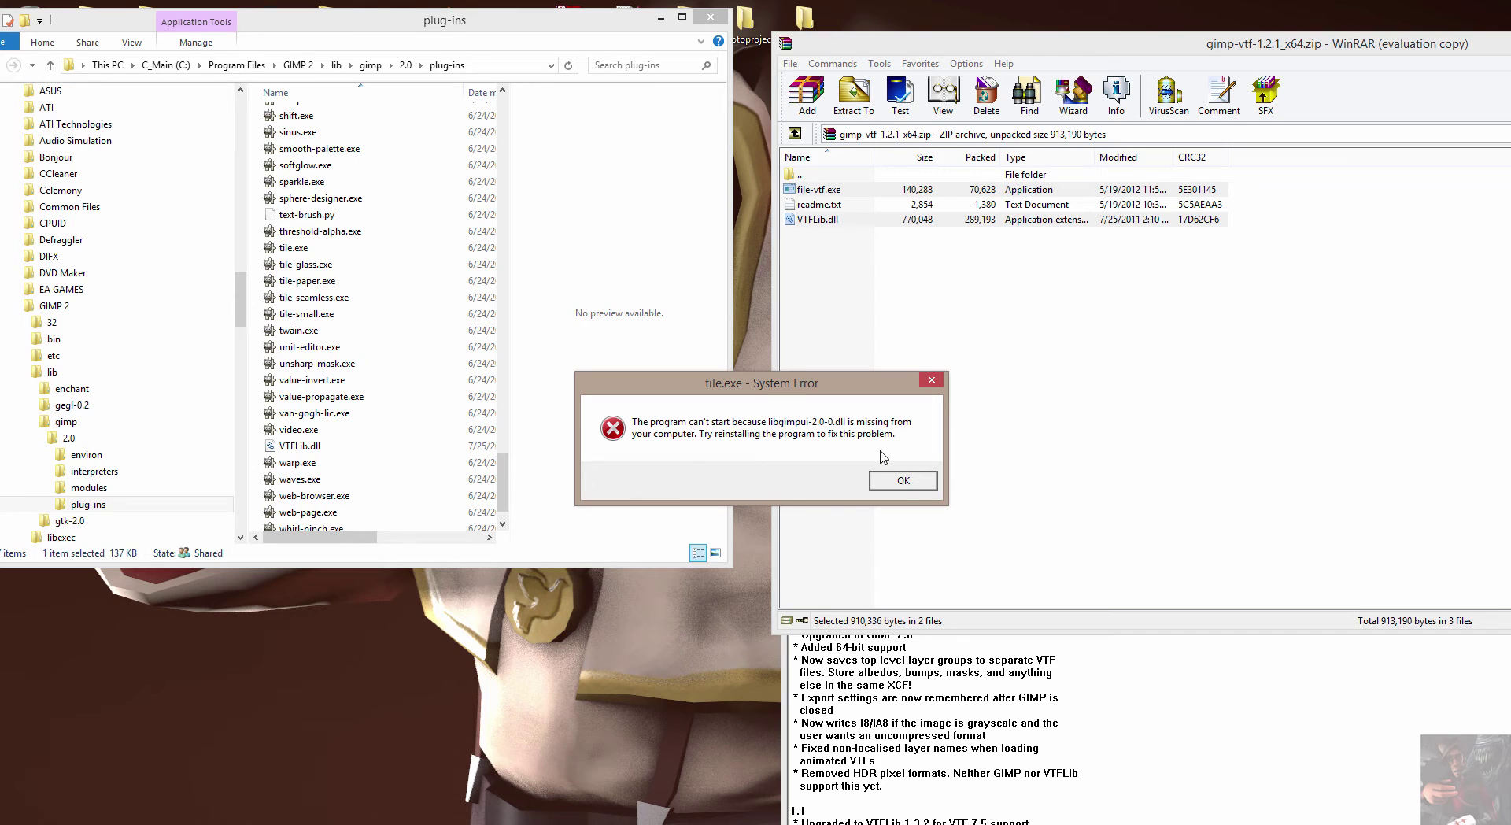
{"action": "left_click", "coordinate": [902, 481]}
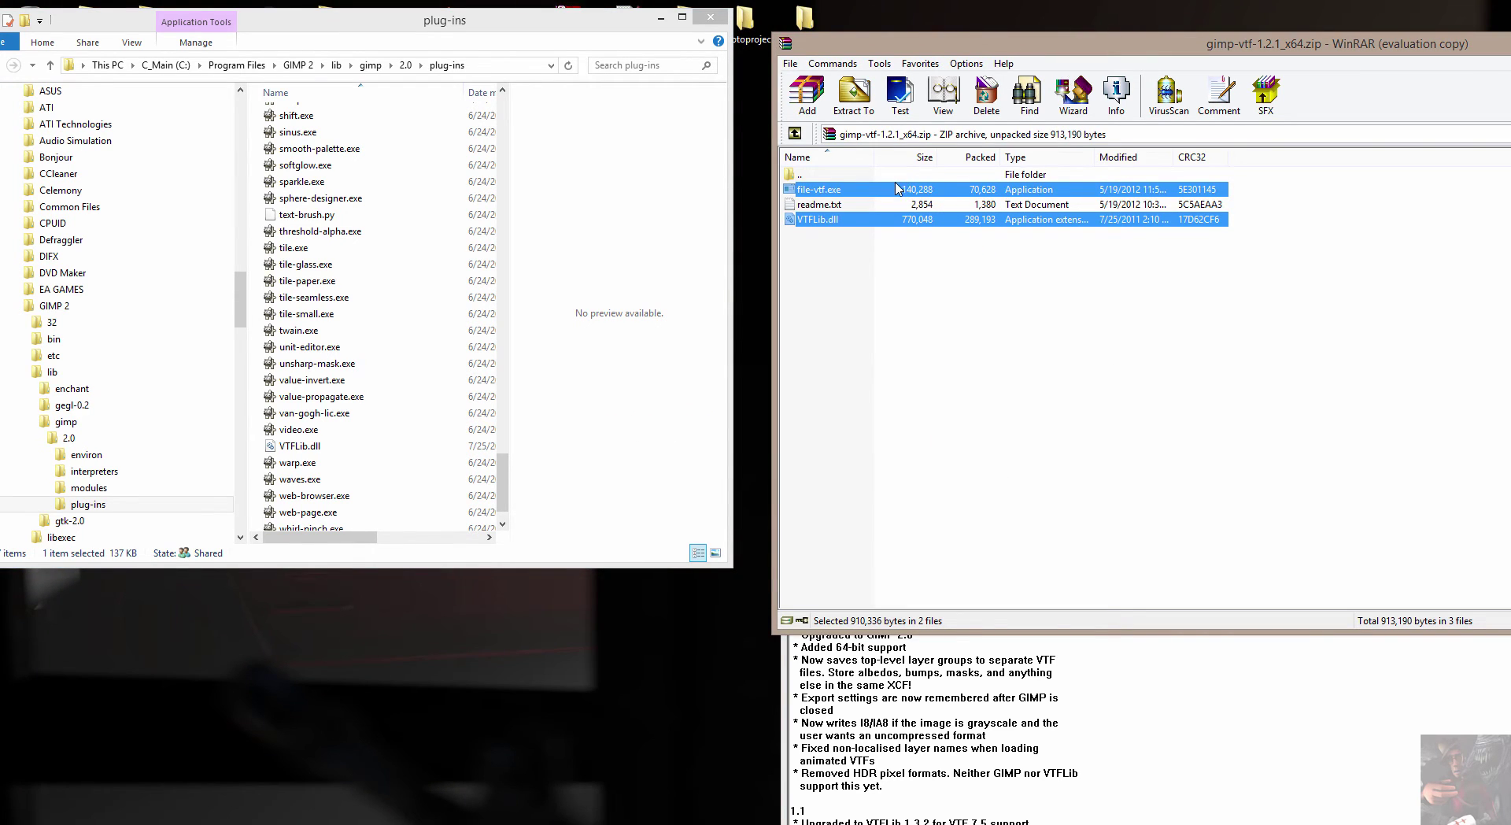
Copy both files into plug-ins, replacing the old copies for all with administrator permission, and close Explorer.
{"action": "left_click_drag", "start_coordinate": [902, 197], "coordinate": [517, 403]}
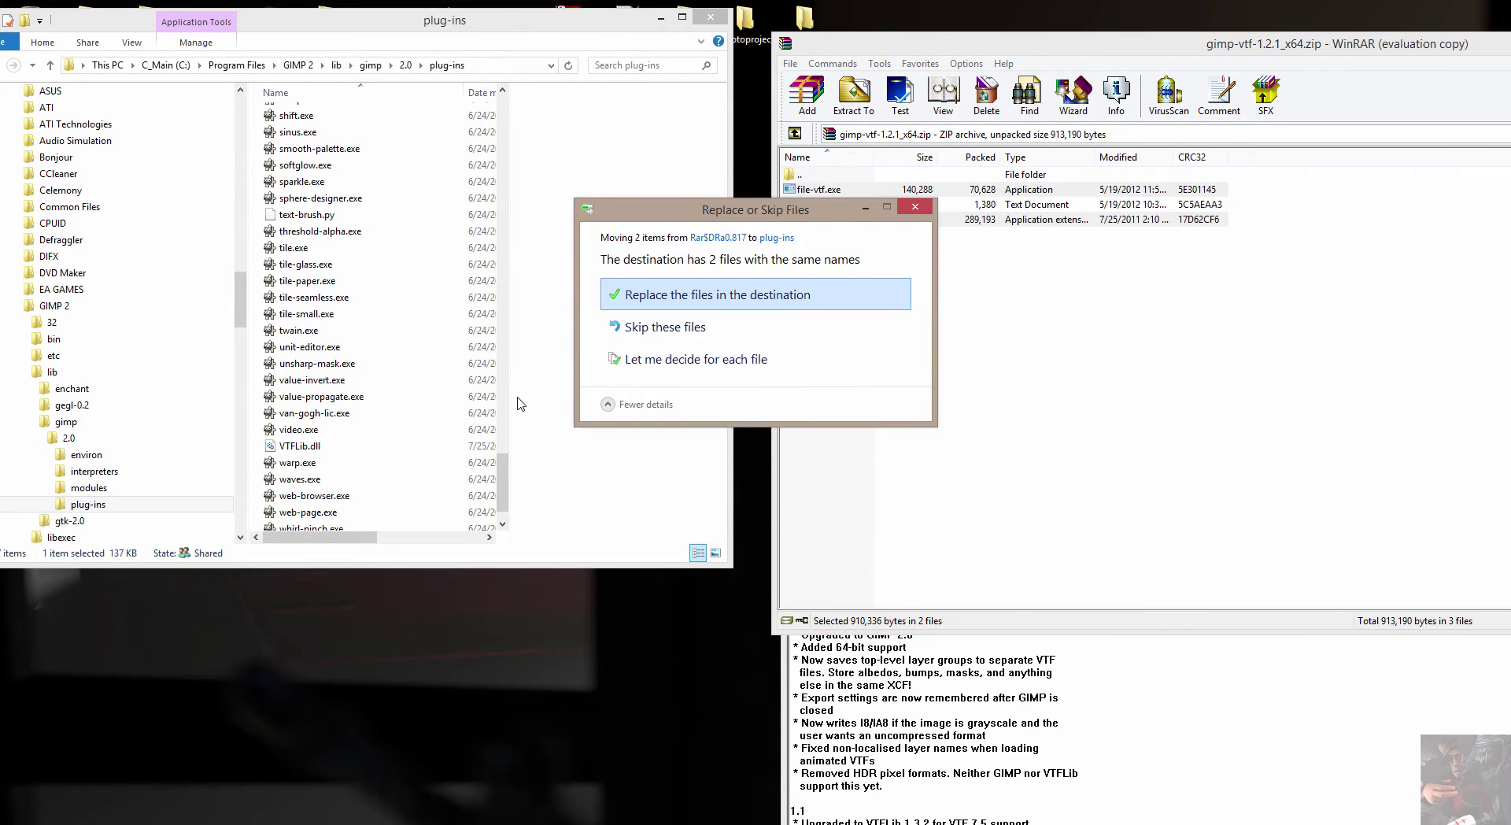
{"action": "left_click", "coordinate": [754, 298]}
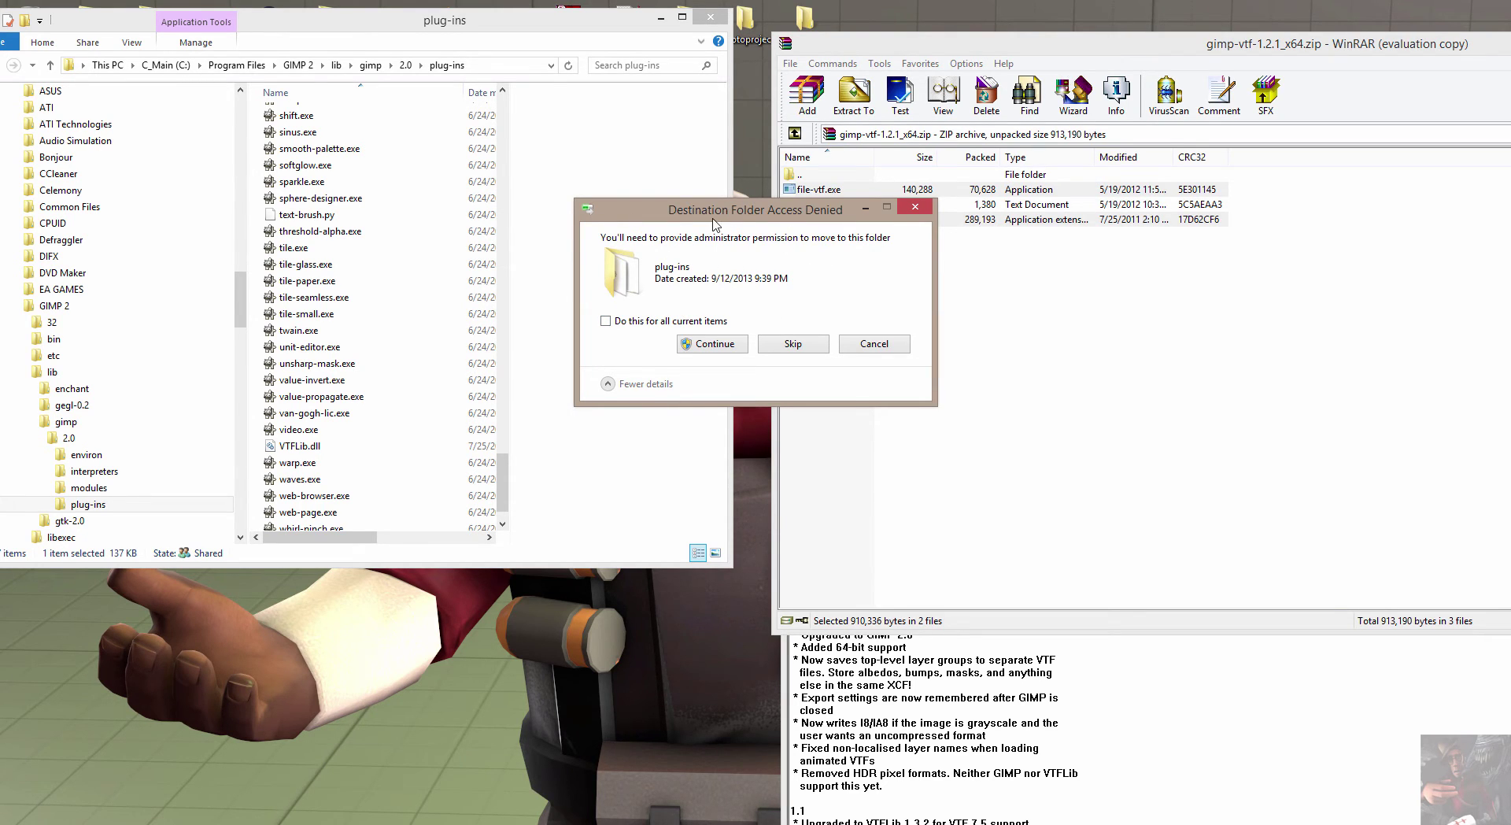
{"action": "left_click", "coordinate": [605, 321]}
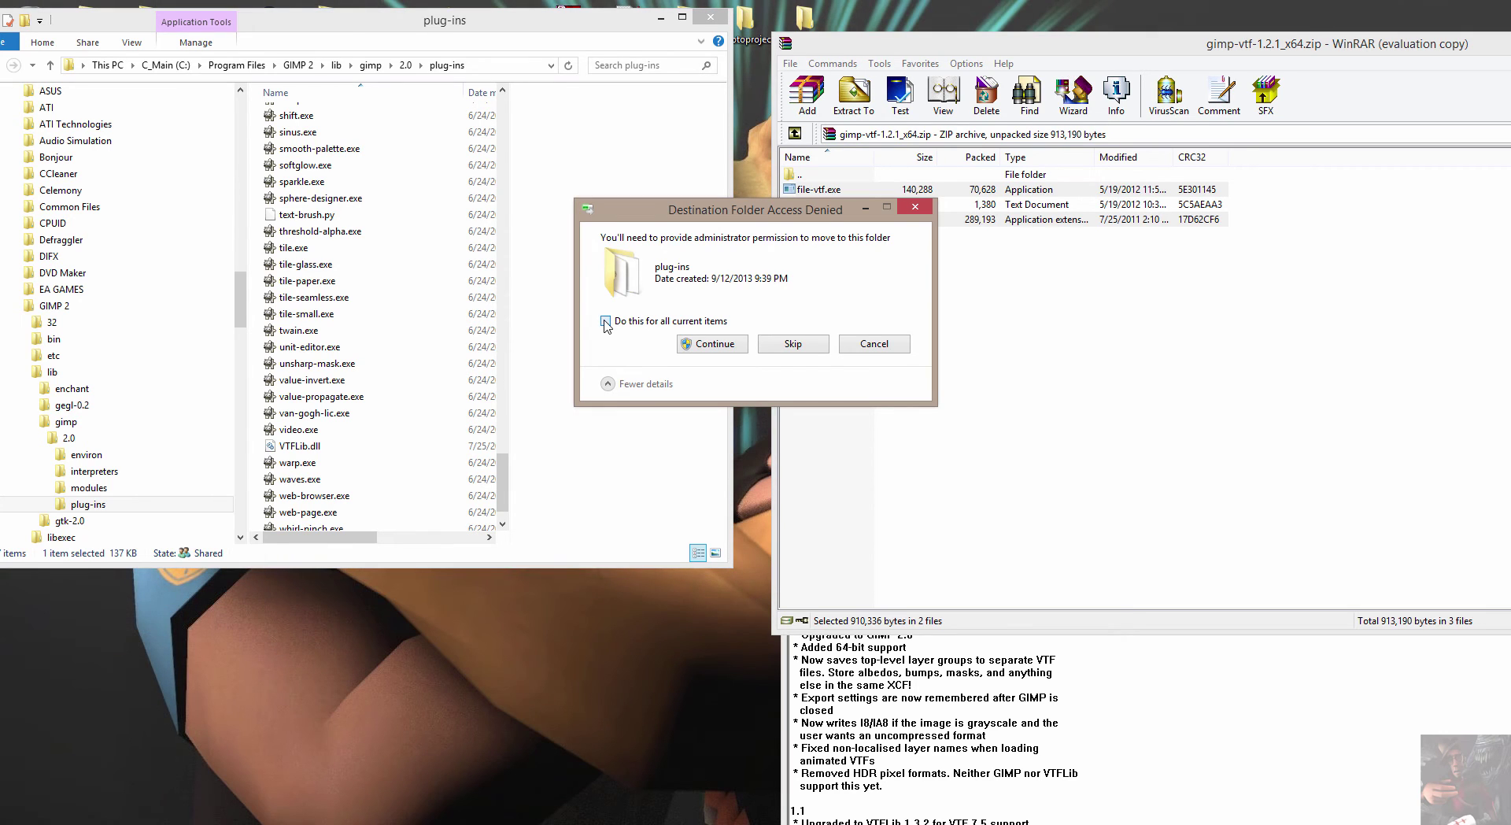
{"action": "left_click", "coordinate": [742, 347]}
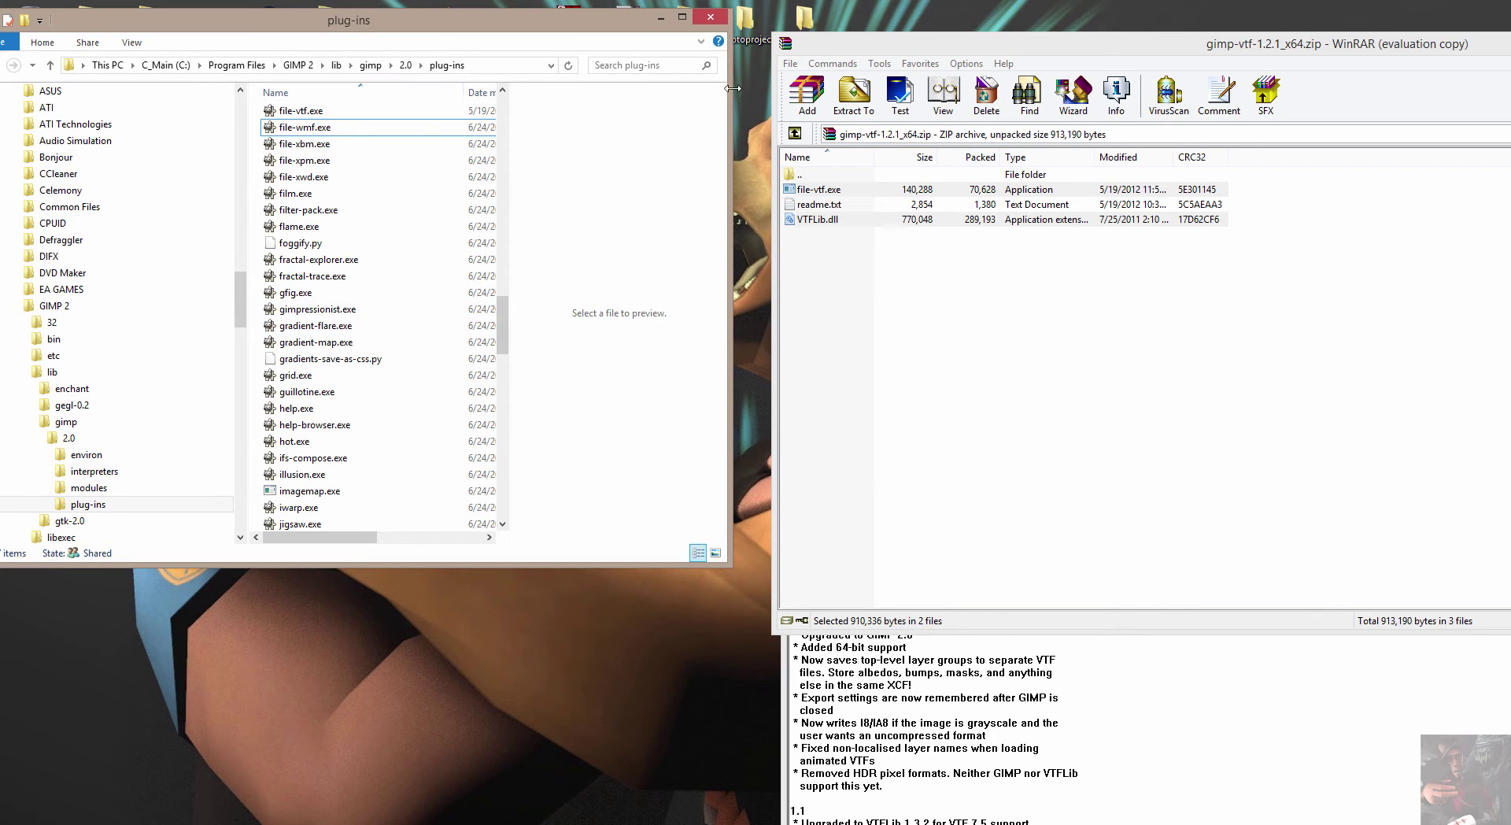
{"action": "left_click", "coordinate": [712, 19]}
Close WinRAR and launch GIMP 2.8 from its desktop shortcut.
{"action": "left_click_drag", "start_coordinate": [1338, 43], "coordinate": [722, 59]}
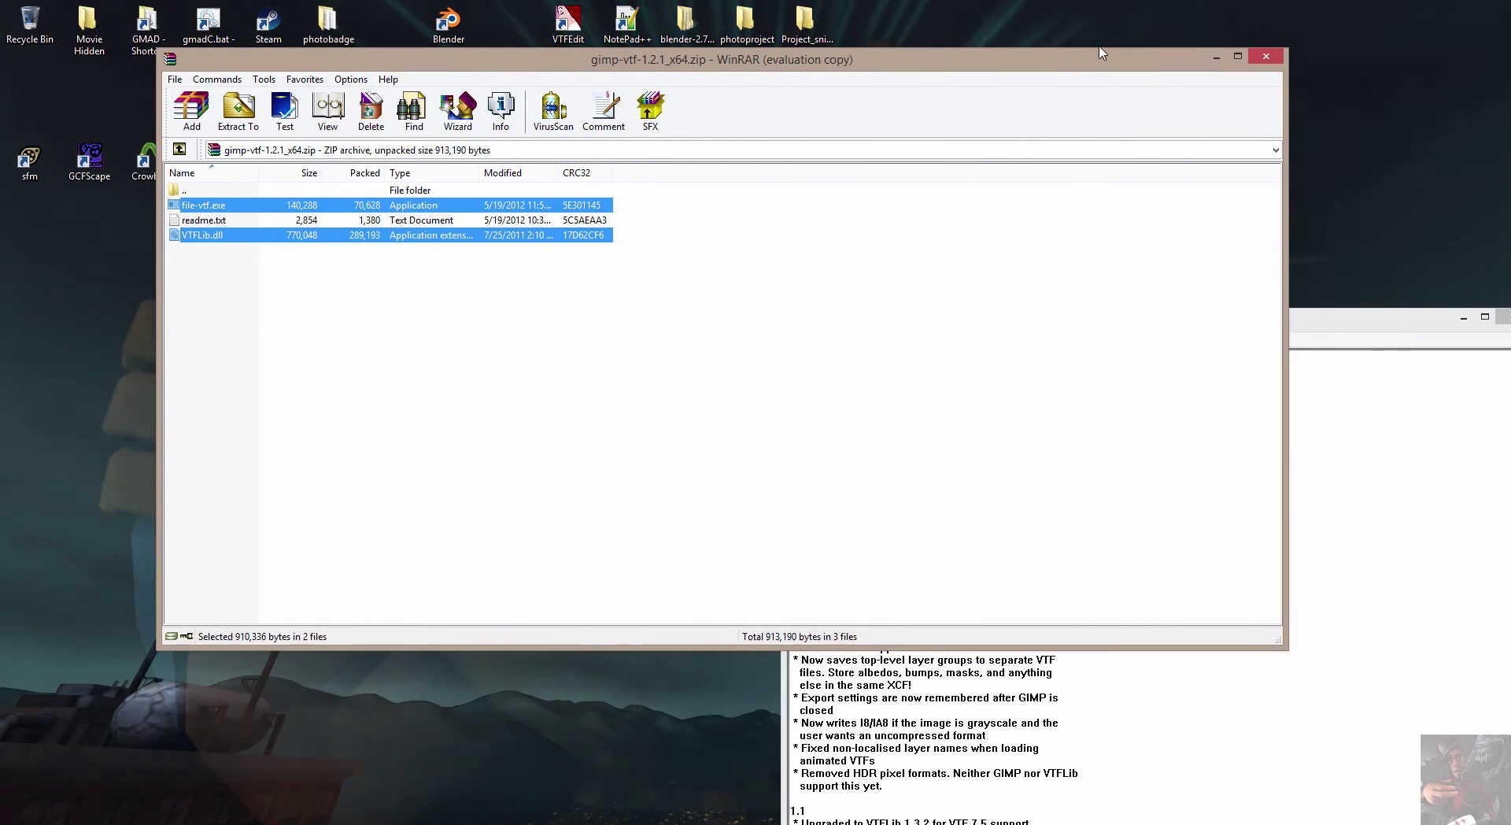
{"action": "left_click", "coordinate": [1265, 56]}
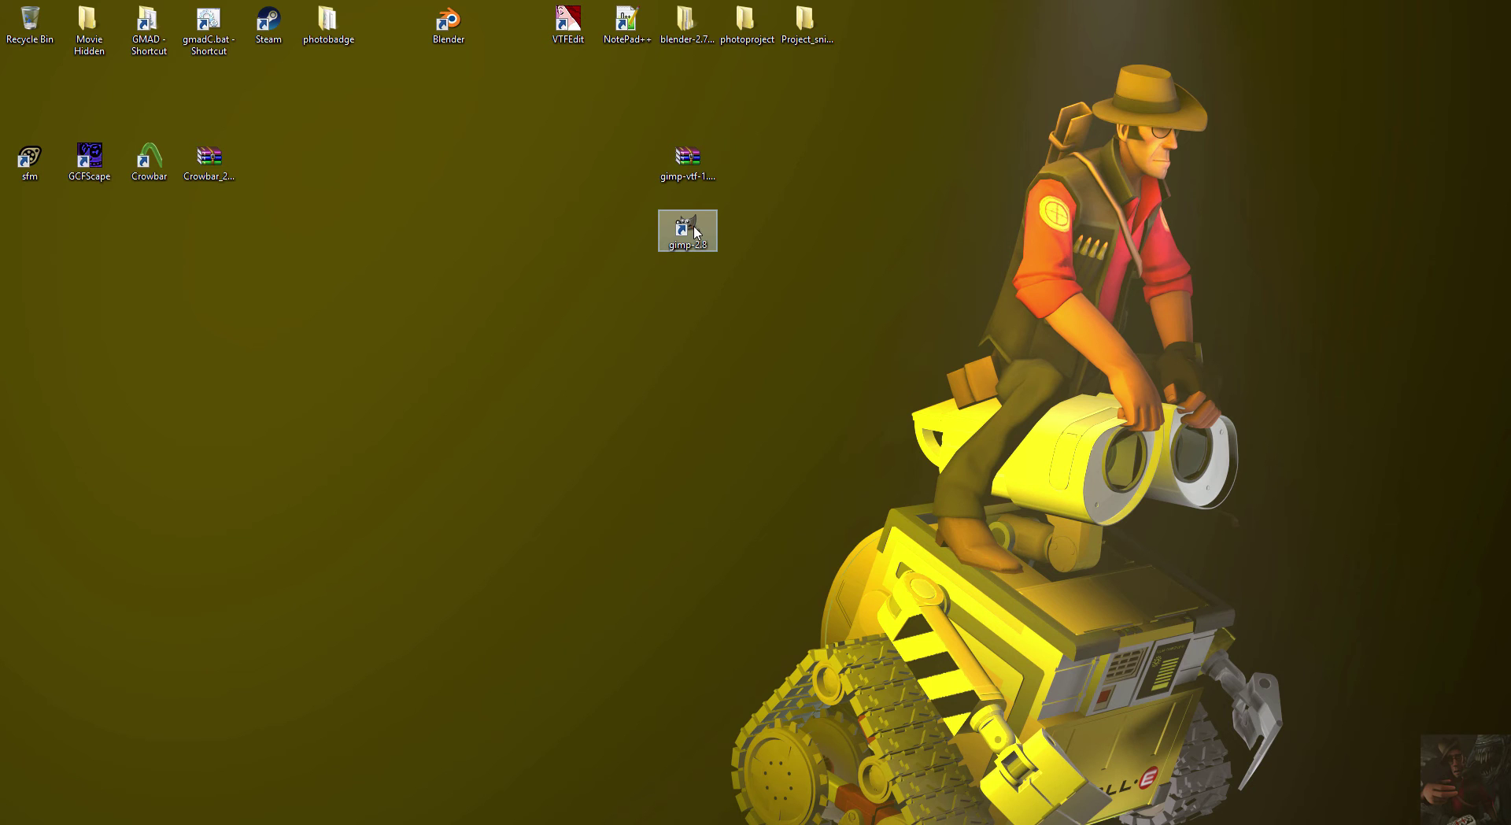
{"action": "double_click", "coordinate": [685, 230]}
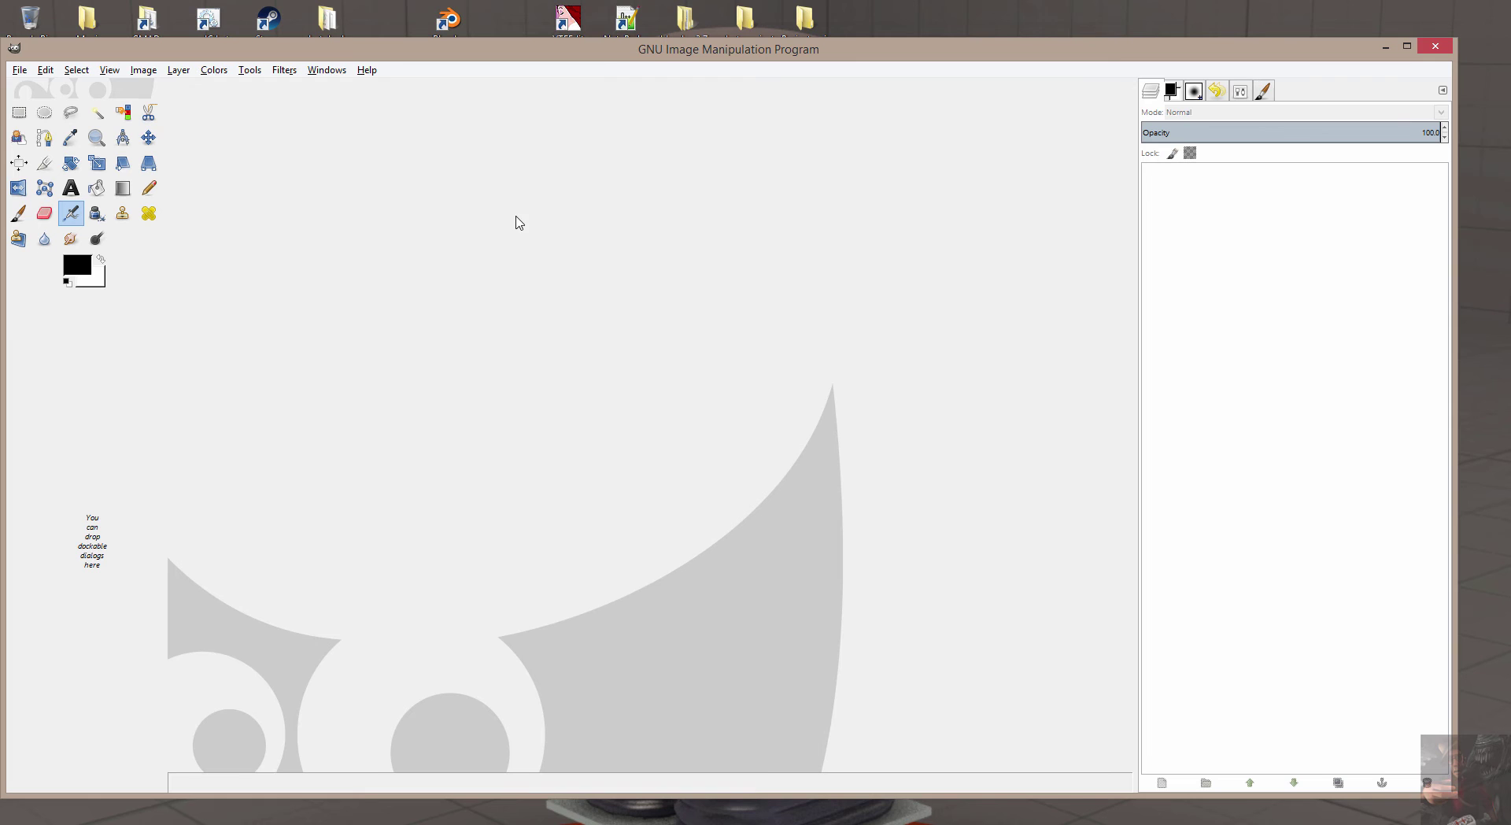
Start File > Open and go from the usermod place up to the game folder.
{"action": "left_click_drag", "start_coordinate": [352, 52], "coordinate": [558, 69]}
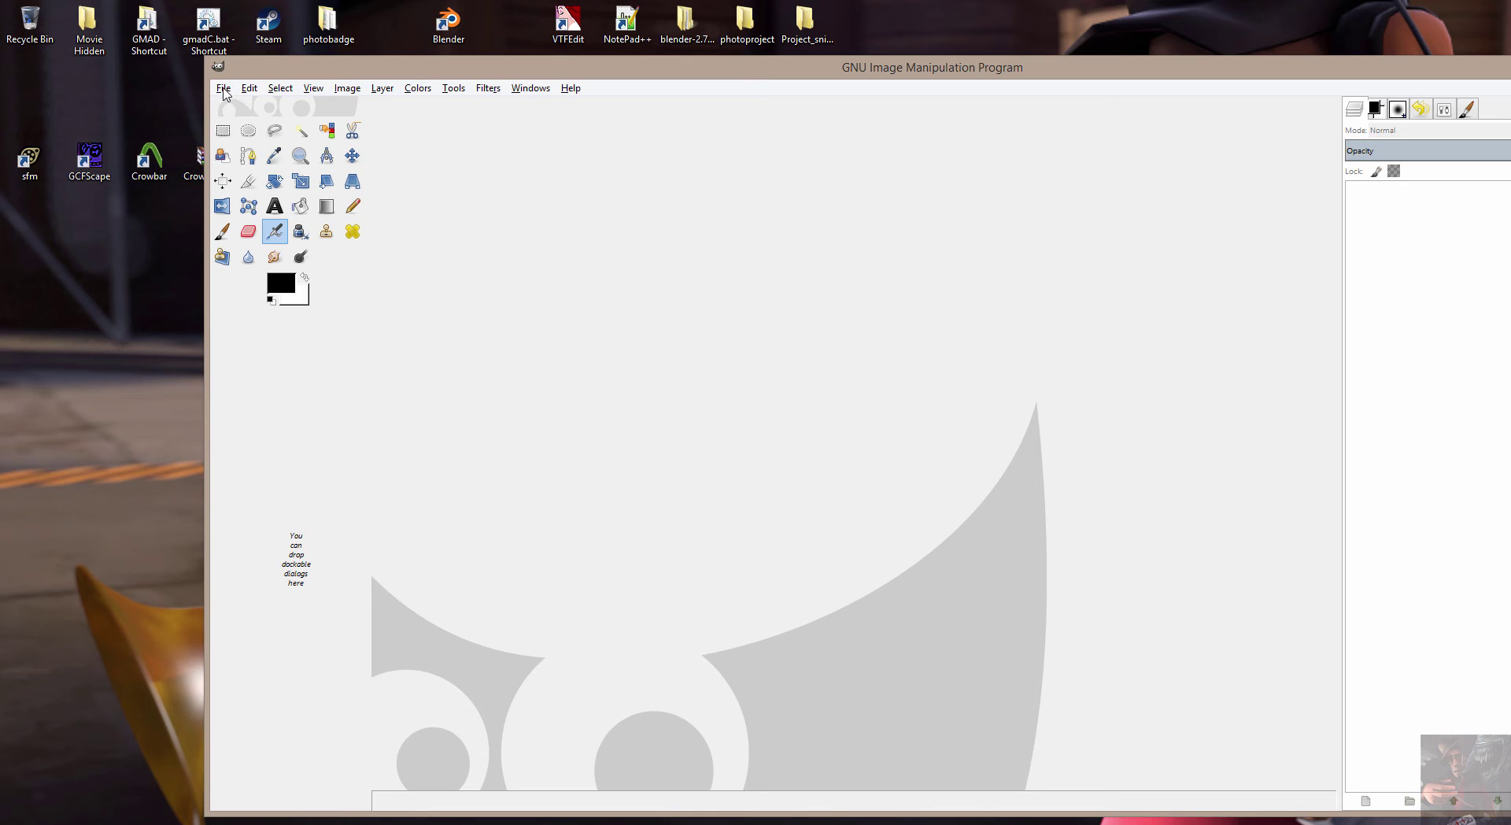
{"action": "left_click", "coordinate": [223, 90]}
{"action": "left_click", "coordinate": [250, 138]}
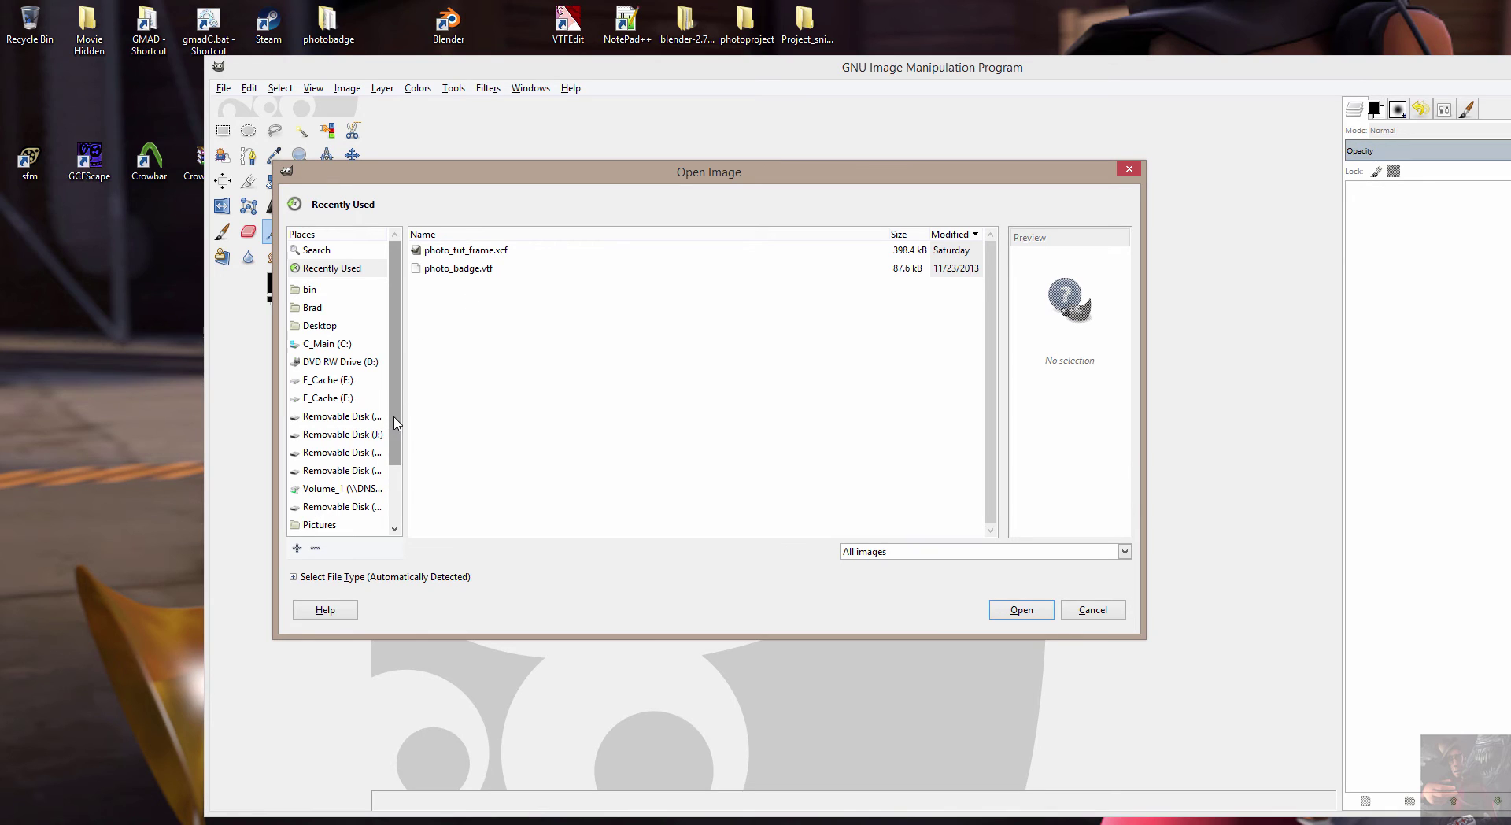
{"action": "left_click", "coordinate": [330, 272]}
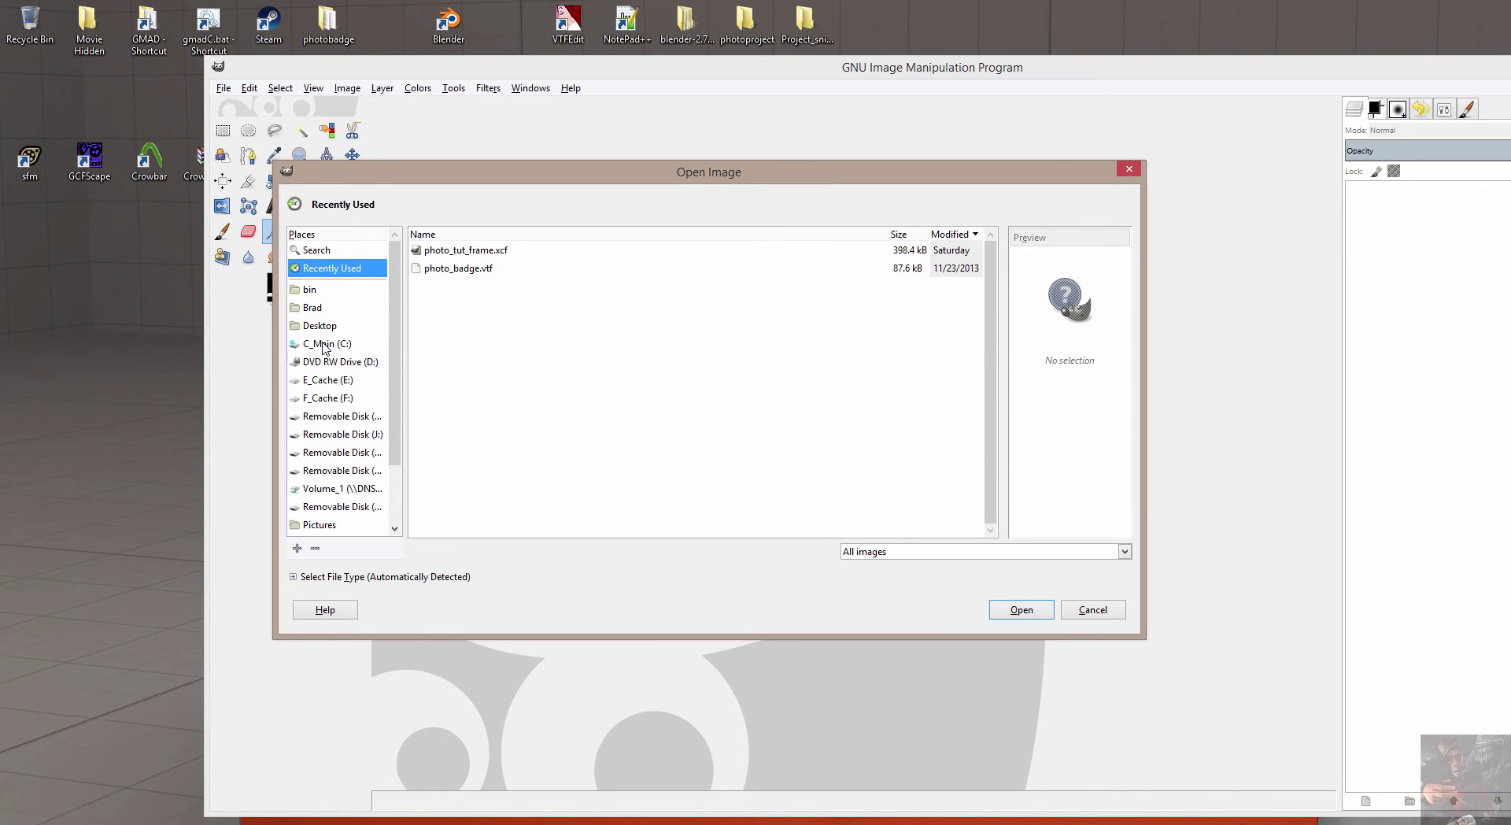
{"action": "scroll", "coordinate": [399, 441], "scroll_direction": "down", "scroll_amount": 2}
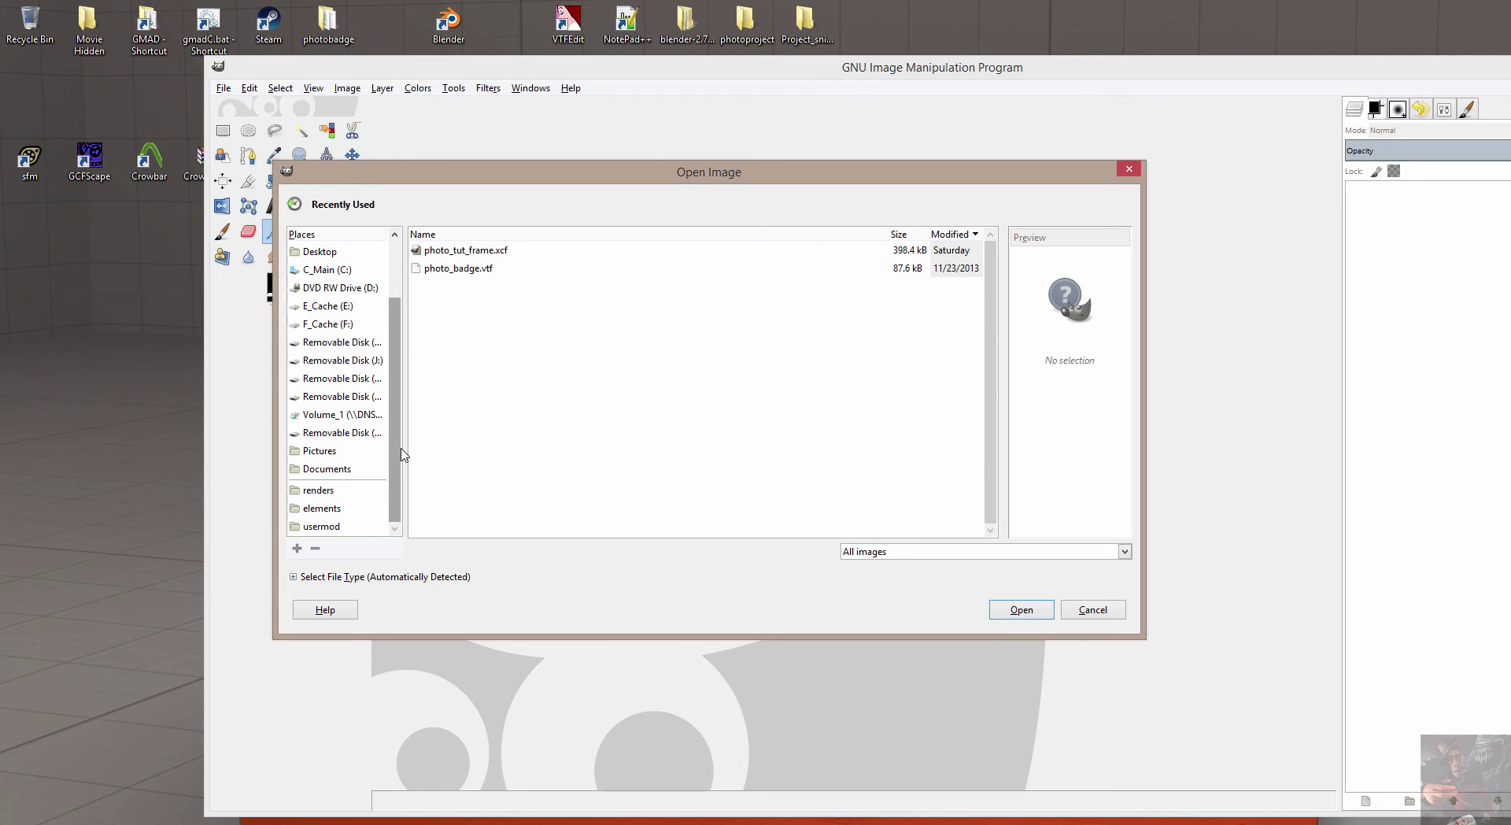
{"action": "left_click", "coordinate": [328, 525]}
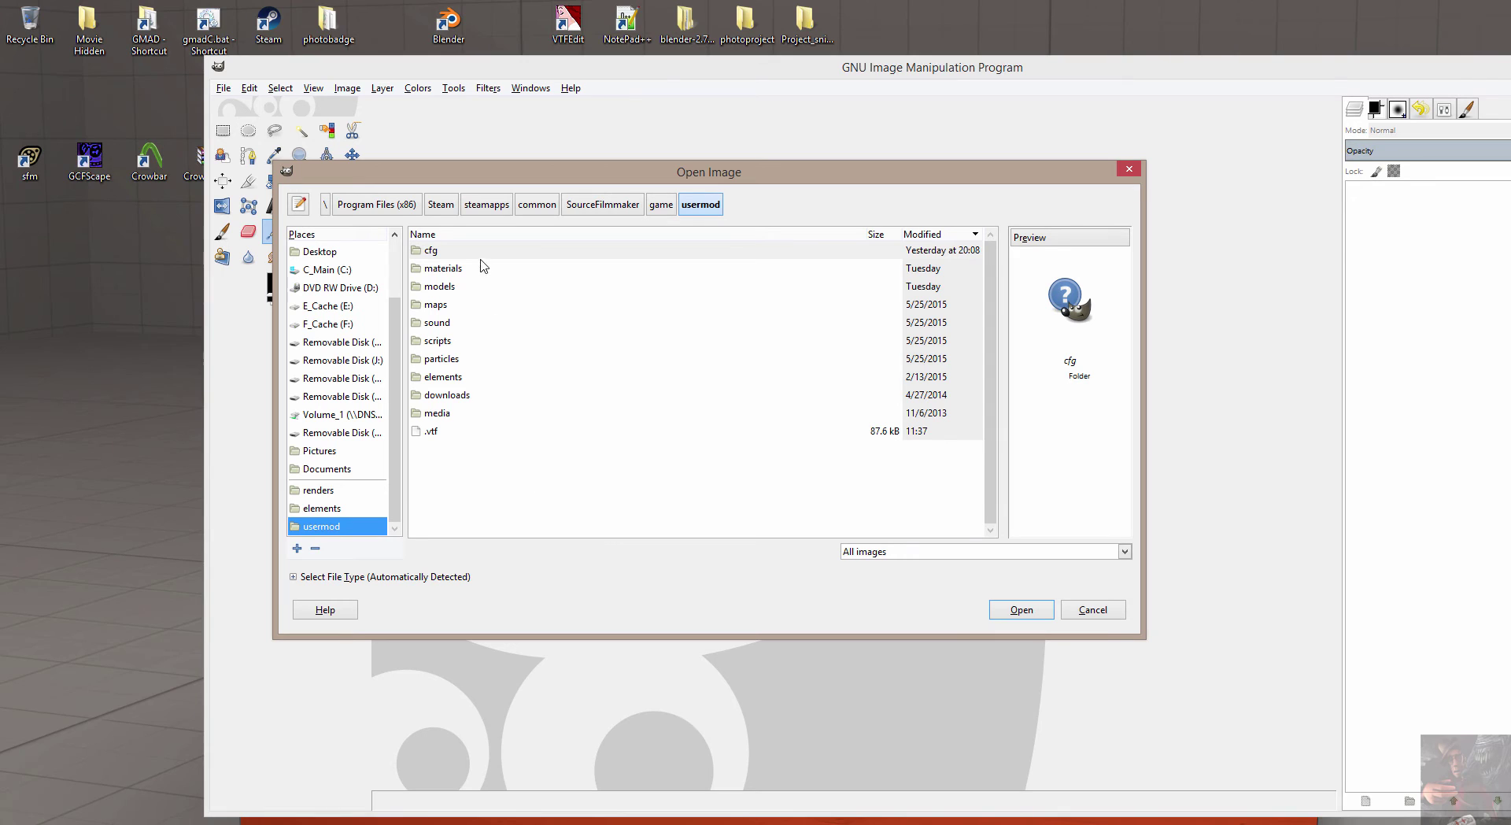
{"action": "left_click", "coordinate": [661, 204]}
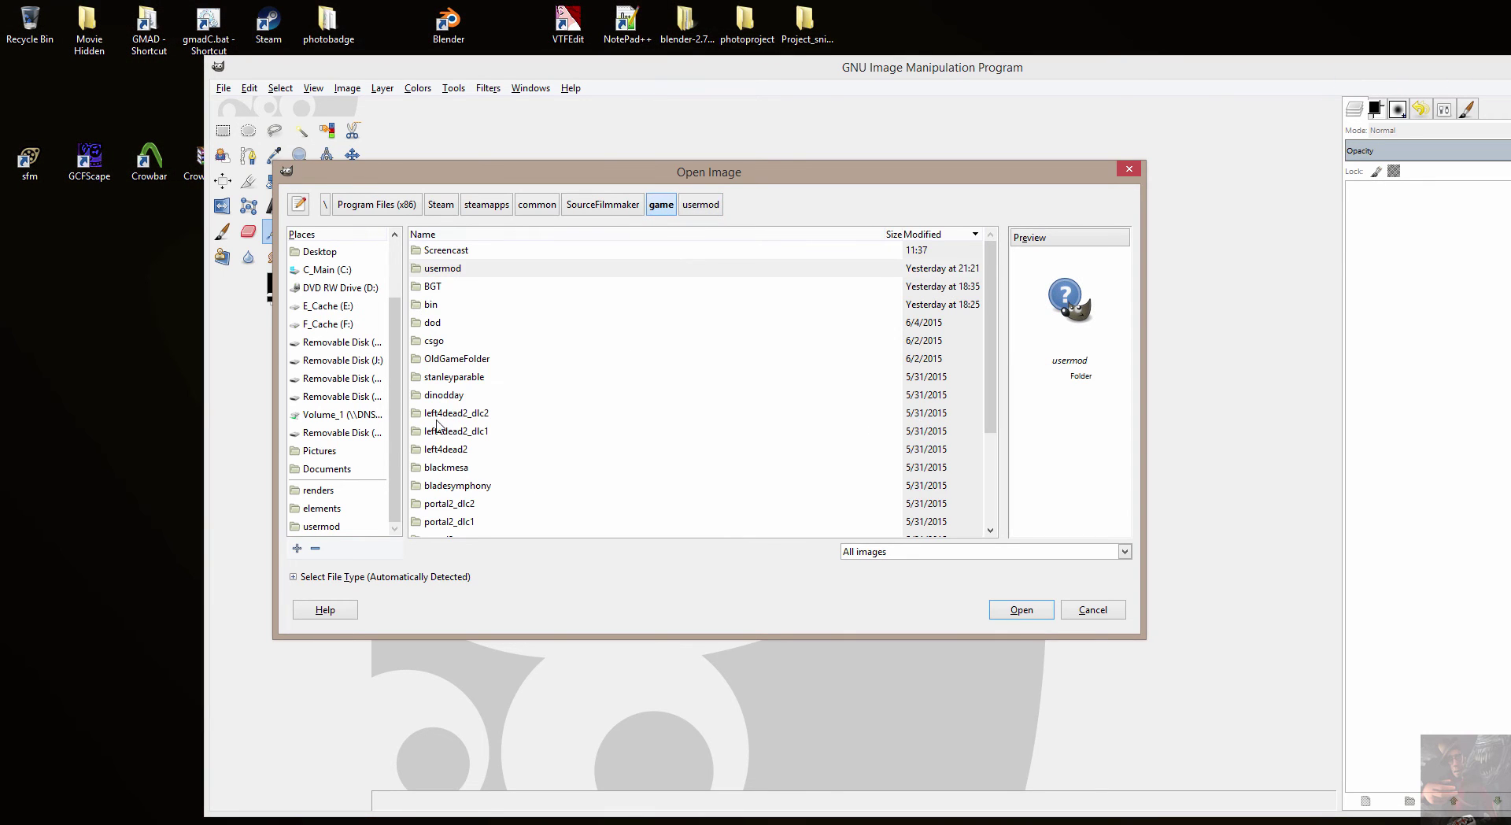
{"action": "scroll", "coordinate": [464, 413], "scroll_direction": "down", "scroll_amount": 4}
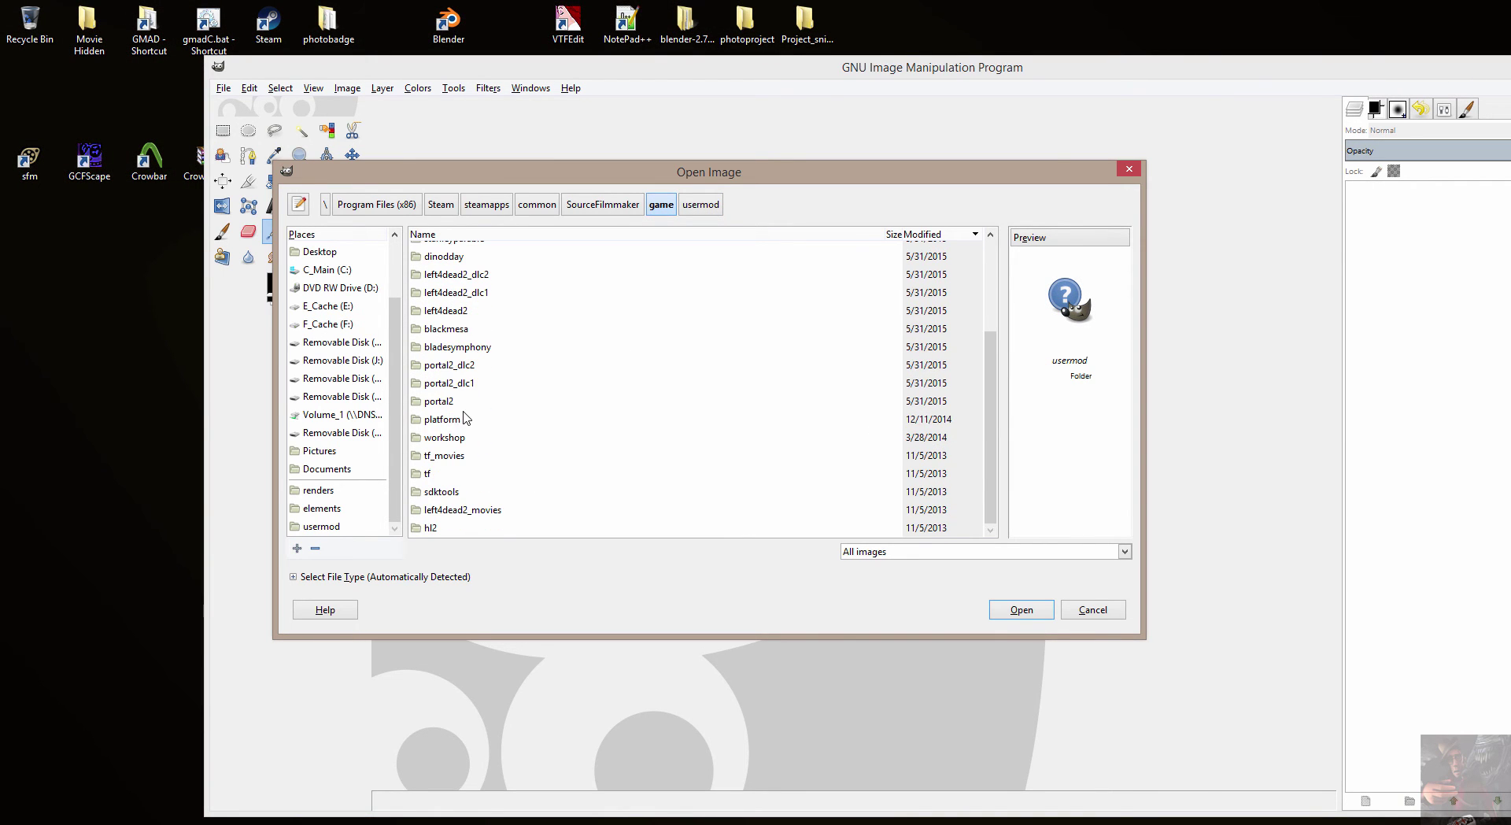
Browse into tf\materials\models\player\items\all_class to list its .vtf textures.
{"action": "double_click", "coordinate": [429, 473]}
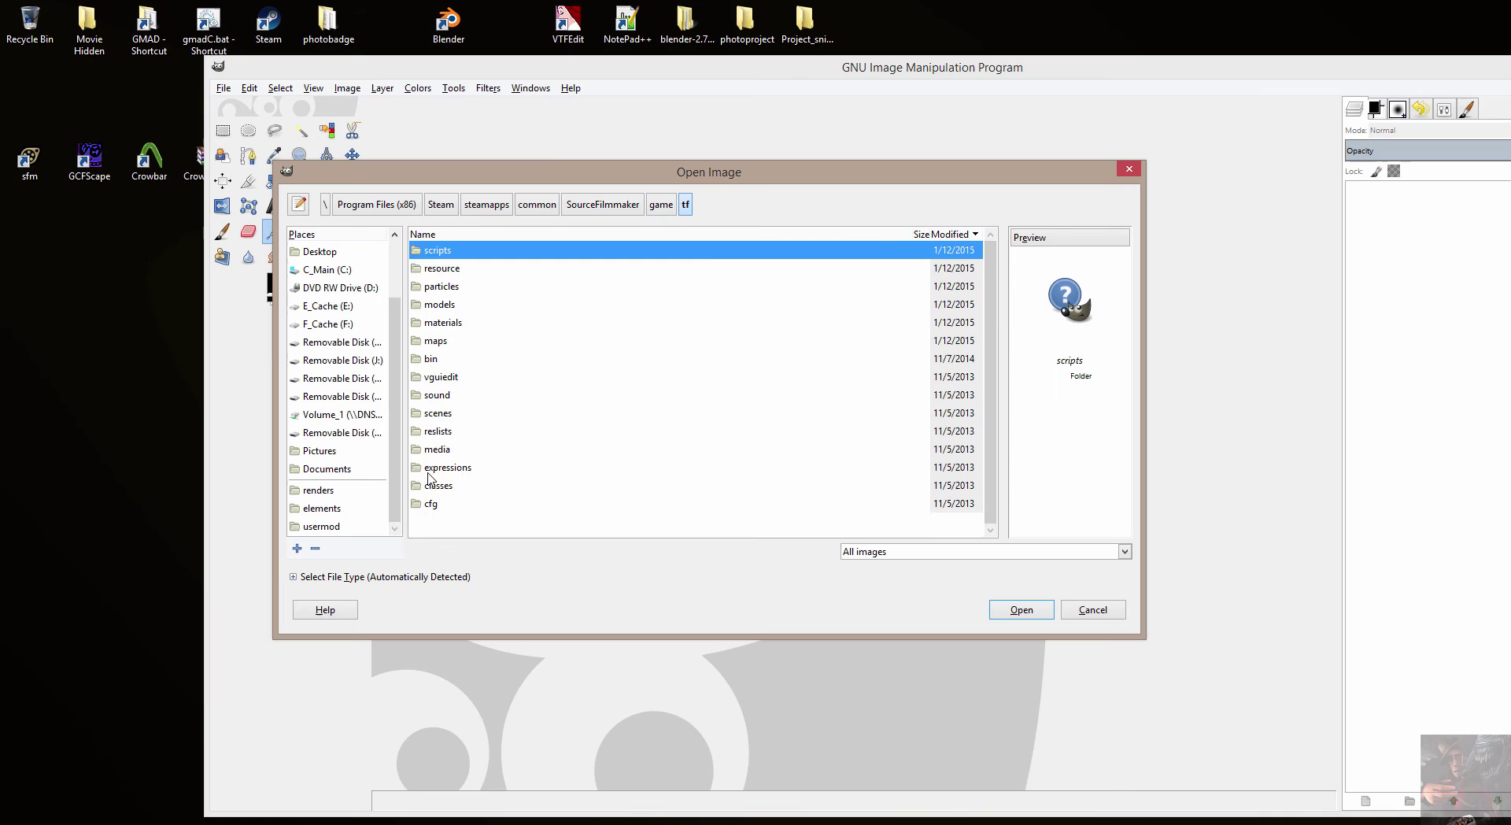
{"action": "double_click", "coordinate": [446, 324]}
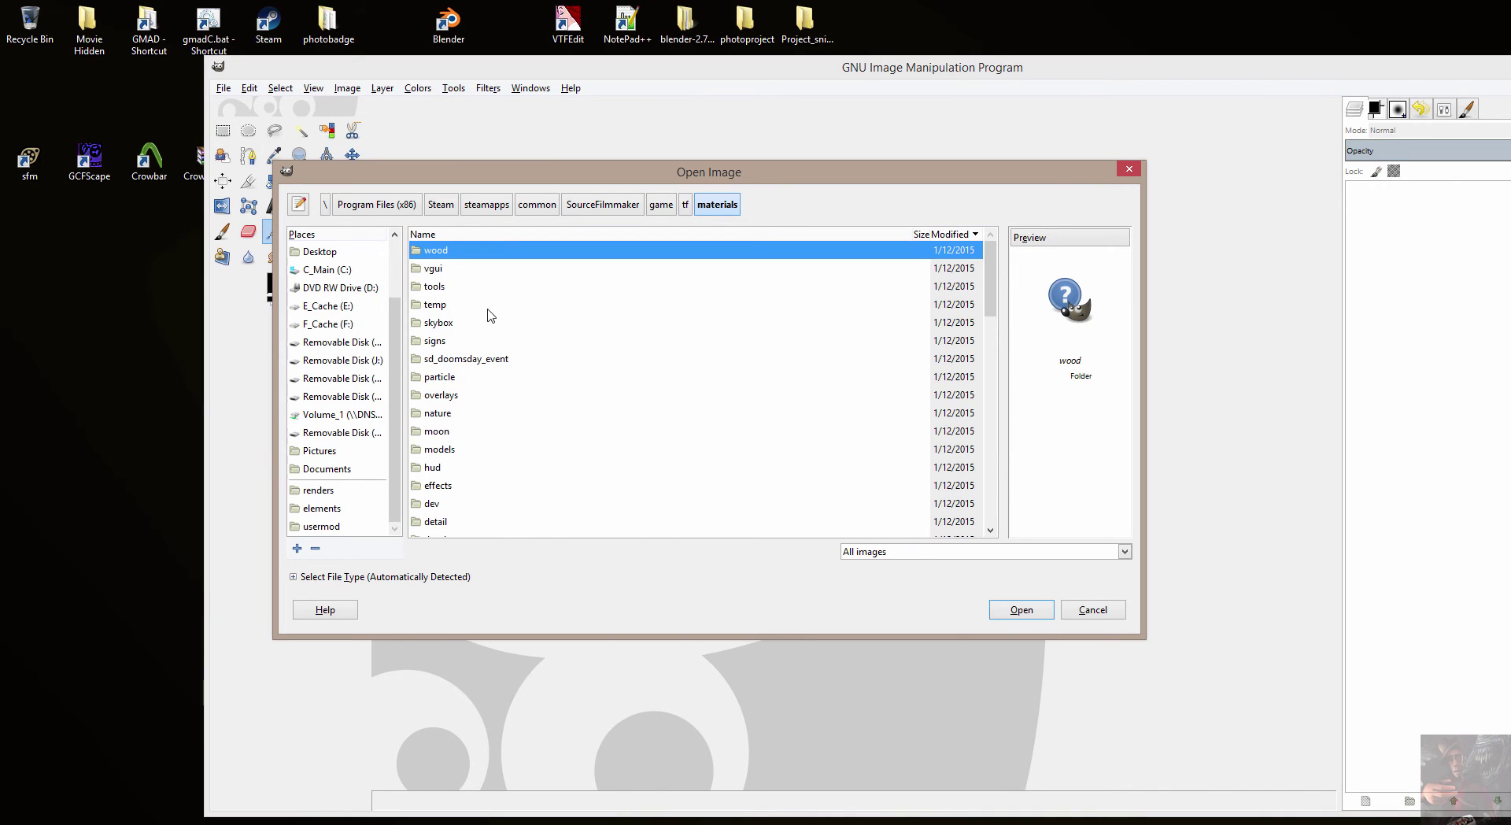
{"action": "left_click", "coordinate": [485, 235]}
{"action": "scroll", "coordinate": [446, 433], "scroll_direction": "down", "scroll_amount": 2}
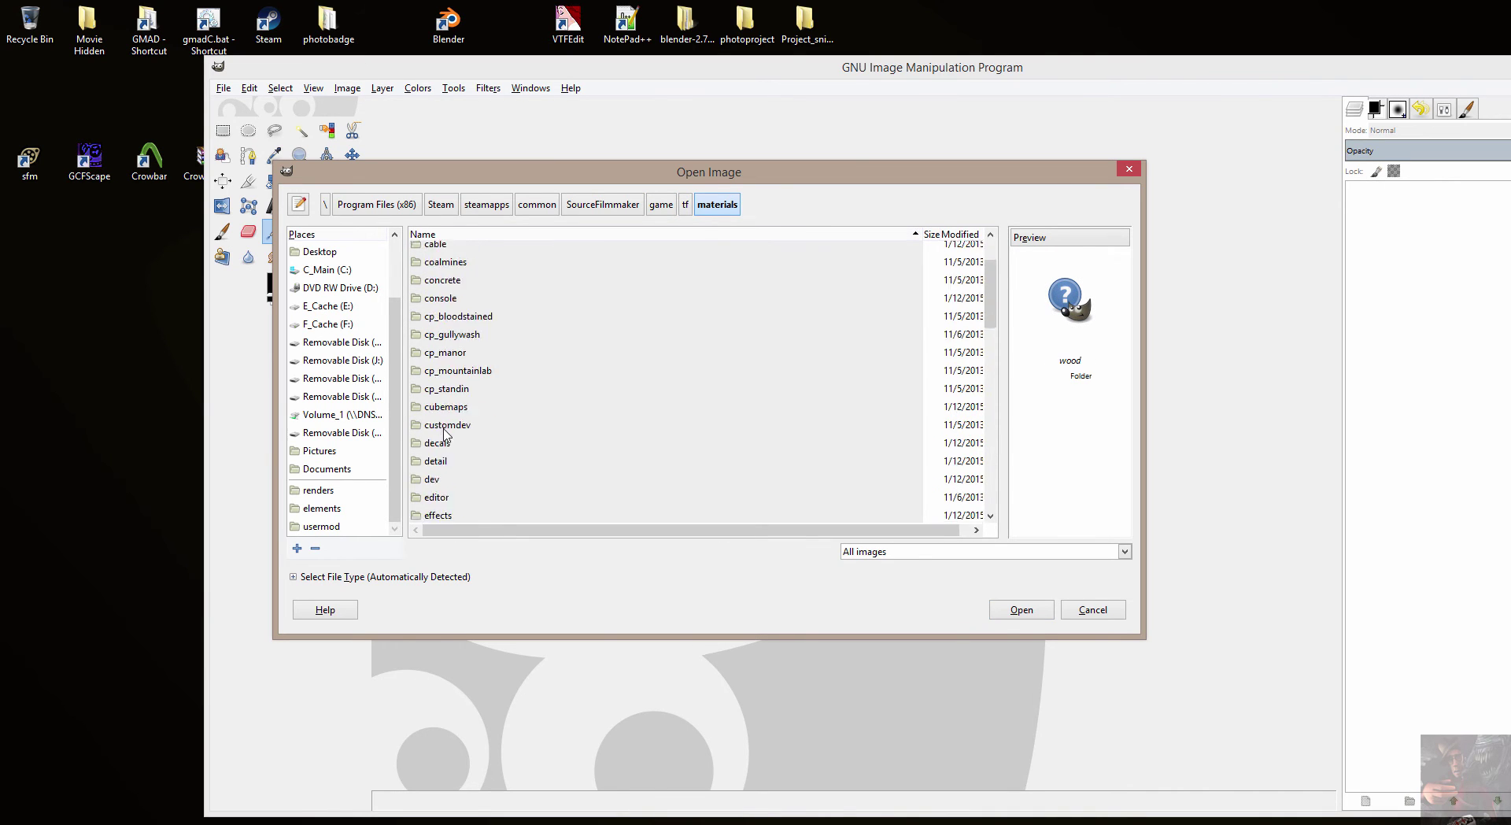
{"action": "scroll", "coordinate": [445, 433], "scroll_direction": "down", "scroll_amount": 5}
{"action": "left_click", "coordinate": [443, 438]}
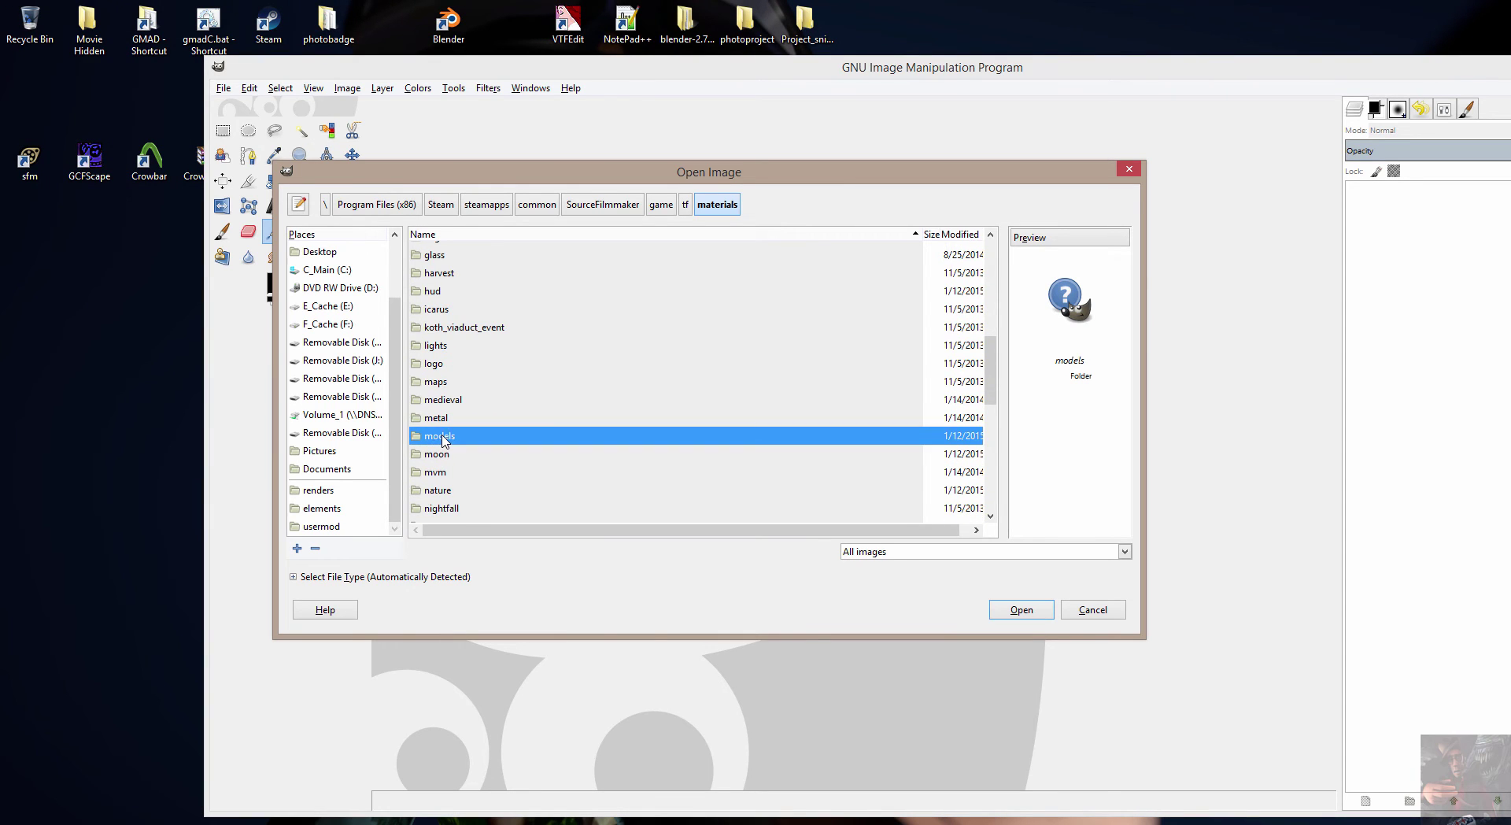
{"action": "double_click", "coordinate": [443, 437]}
{"action": "scroll", "coordinate": [456, 314], "scroll_direction": "down", "scroll_amount": 3}
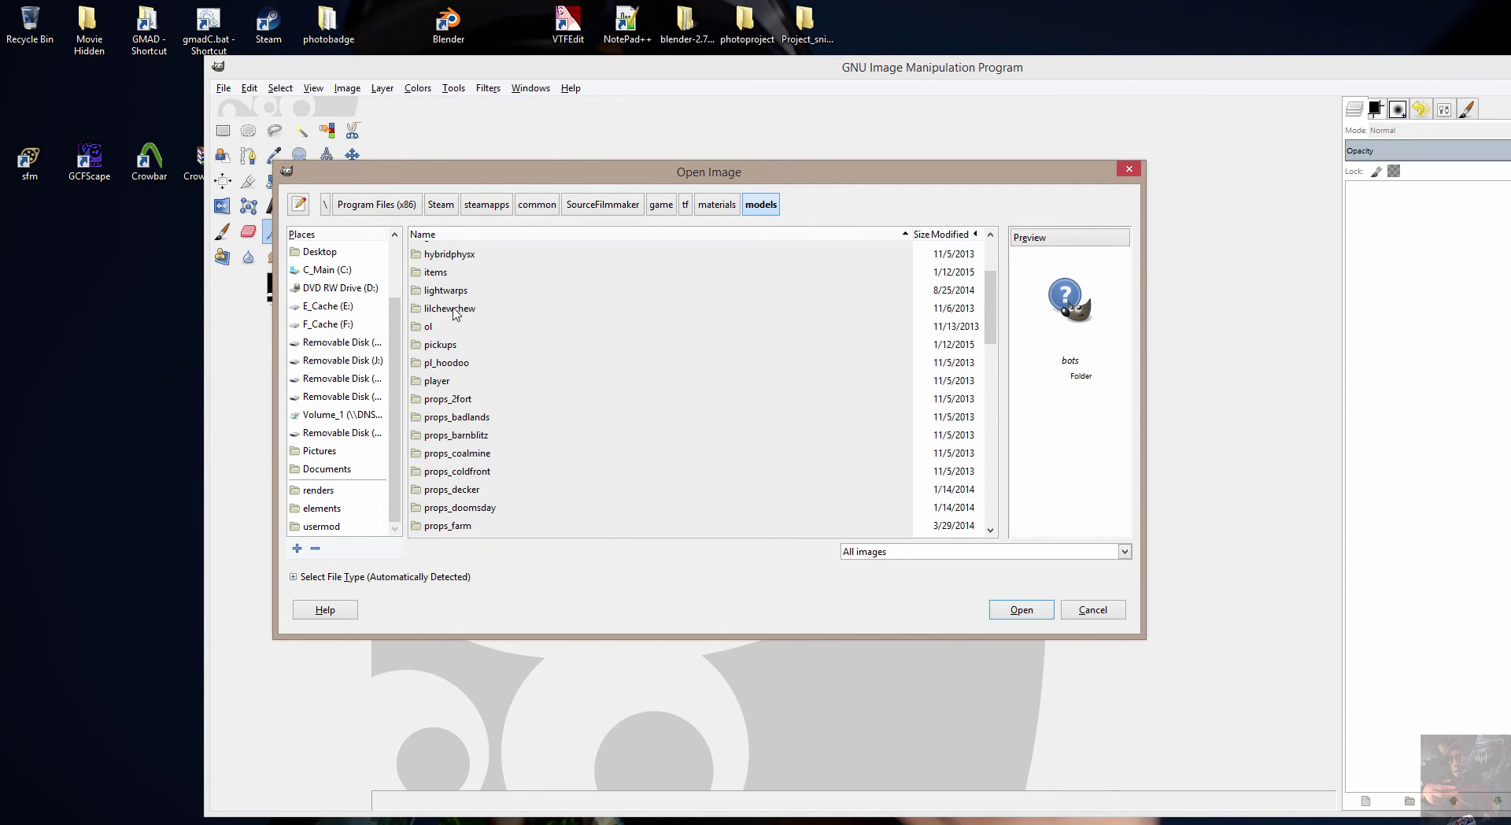
{"action": "double_click", "coordinate": [451, 383]}
{"action": "left_click", "coordinate": [431, 307]}
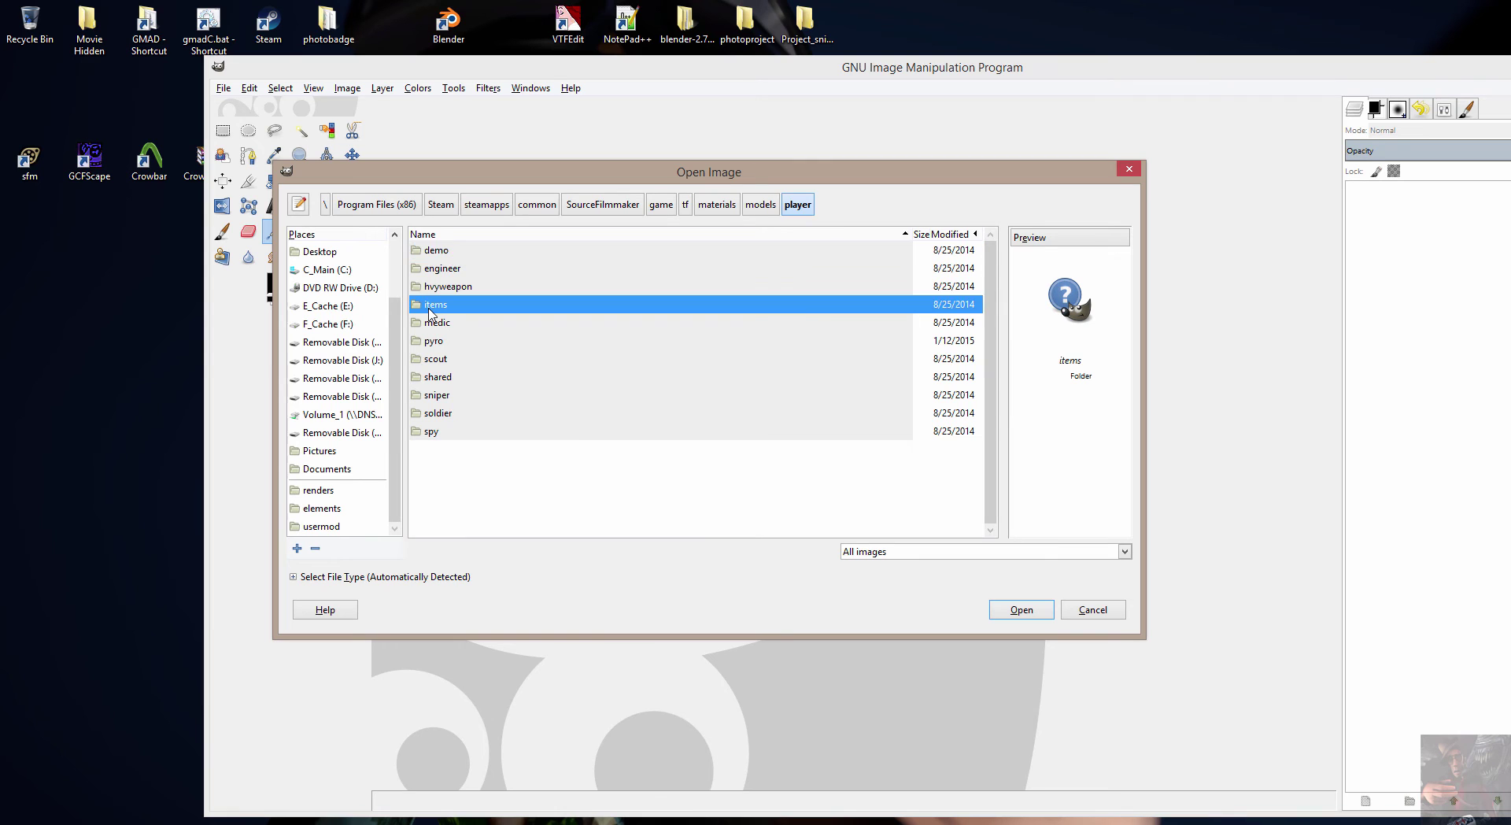
{"action": "double_click", "coordinate": [430, 307]}
{"action": "double_click", "coordinate": [452, 250]}
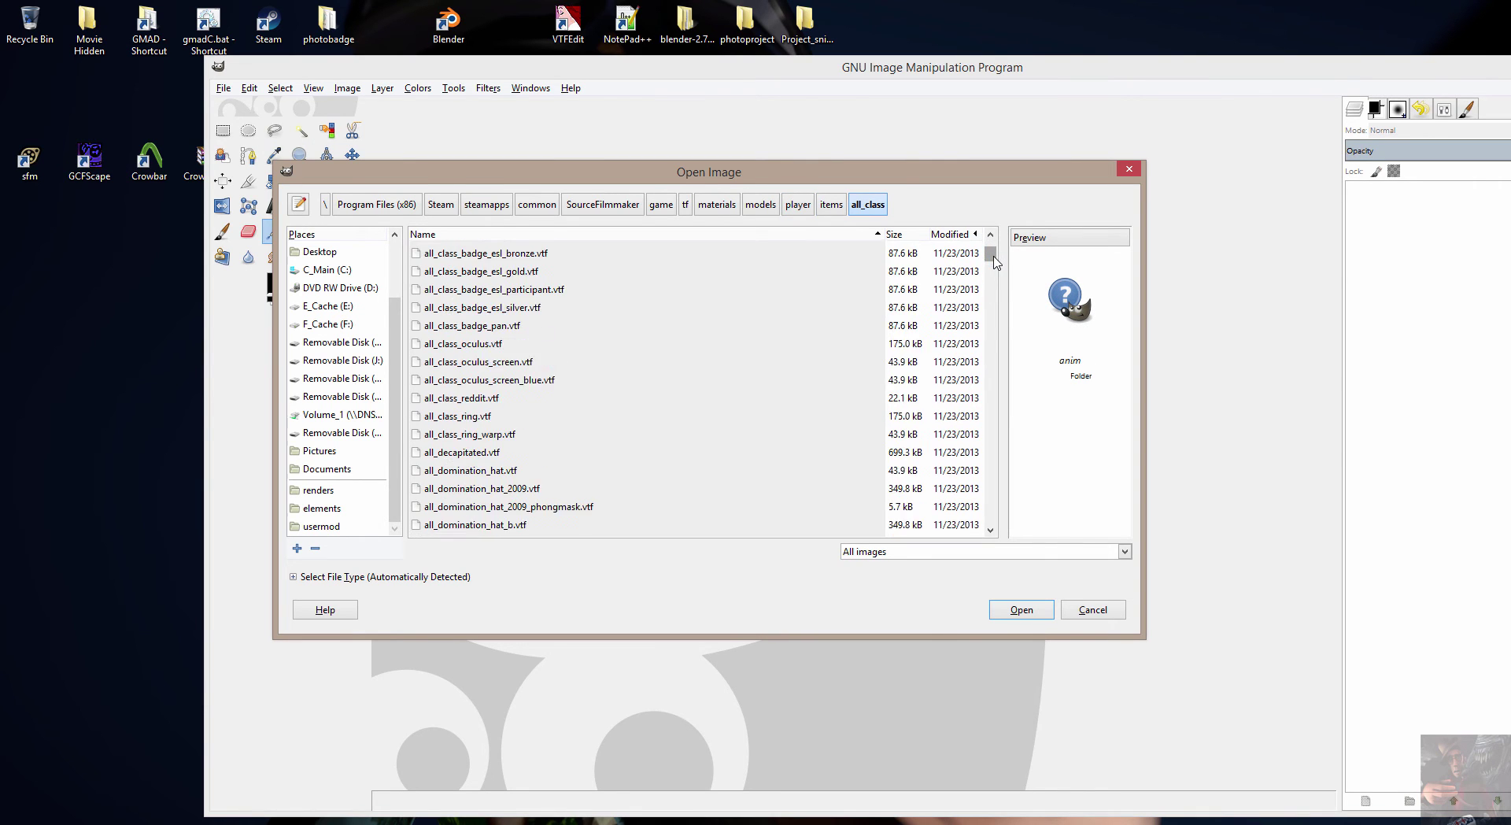
{"action": "left_click_drag", "start_coordinate": [990, 250], "coordinate": [758, 349]}
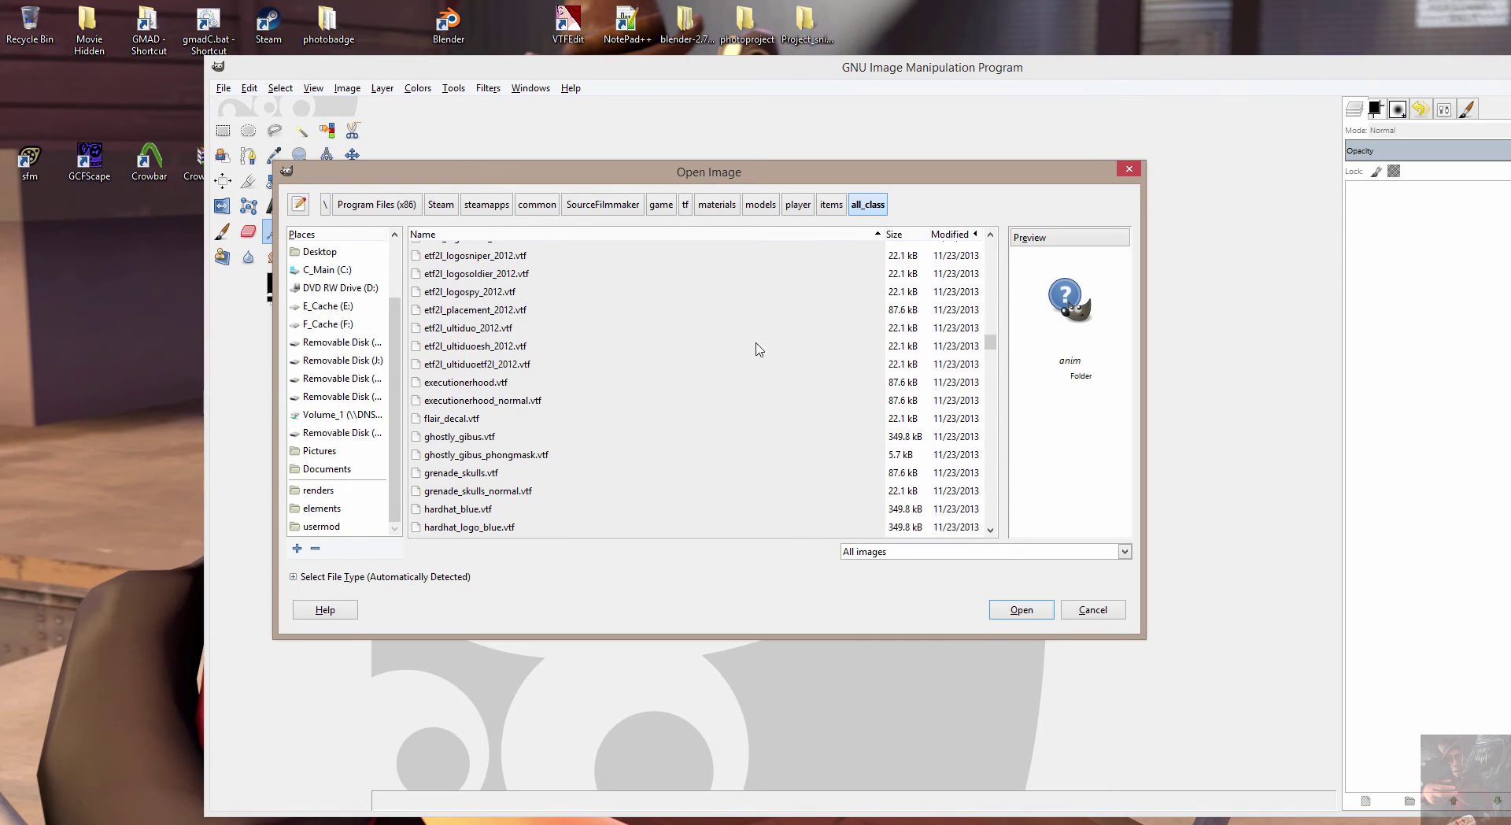
Select photo_badge.vtf and photo_badge_decal.vtf in all_class and open both together.
{"action": "left_click", "coordinate": [463, 334]}
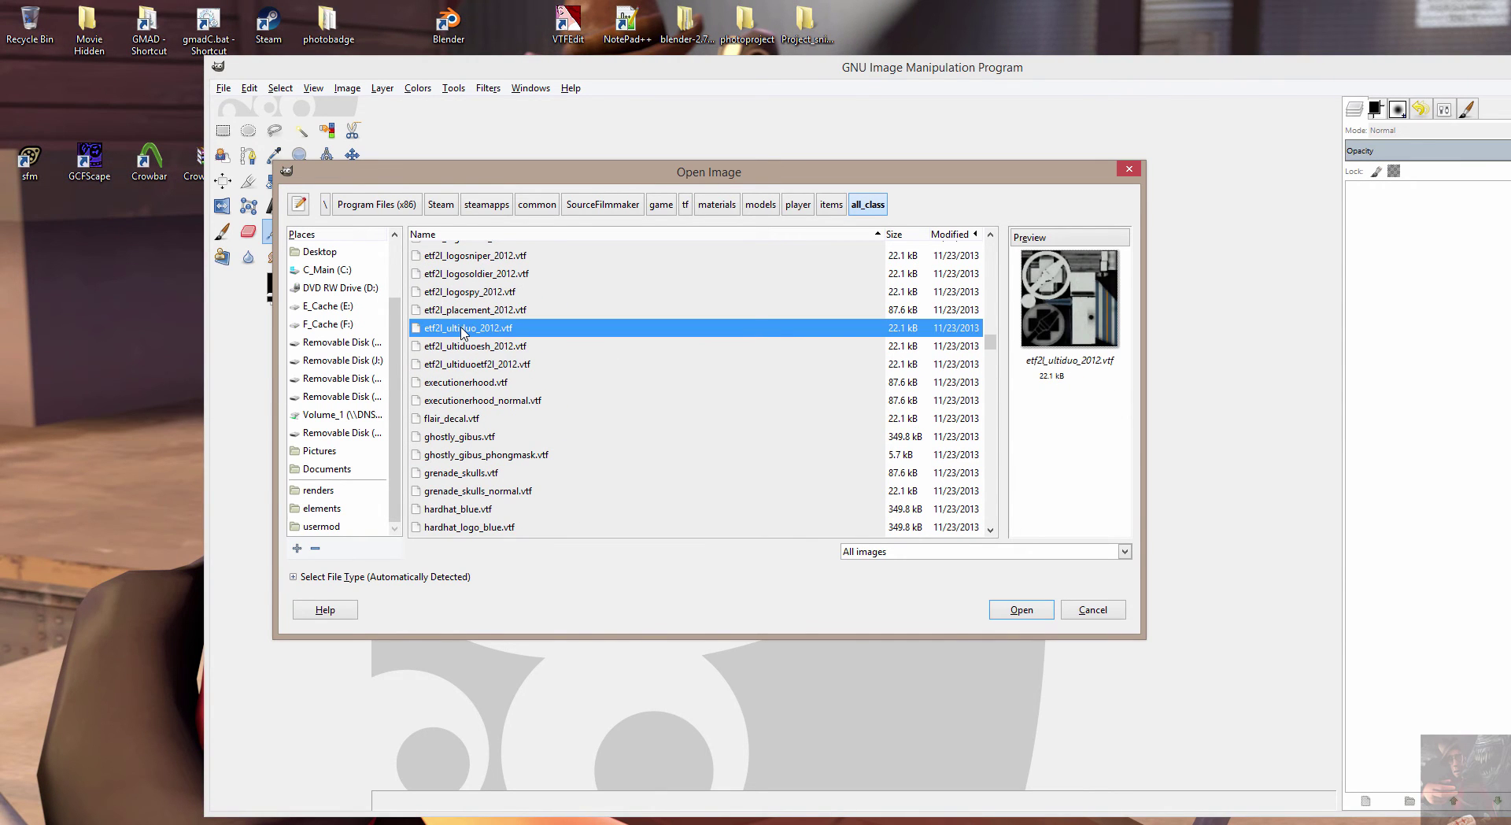
{"action": "type", "text": "p"}
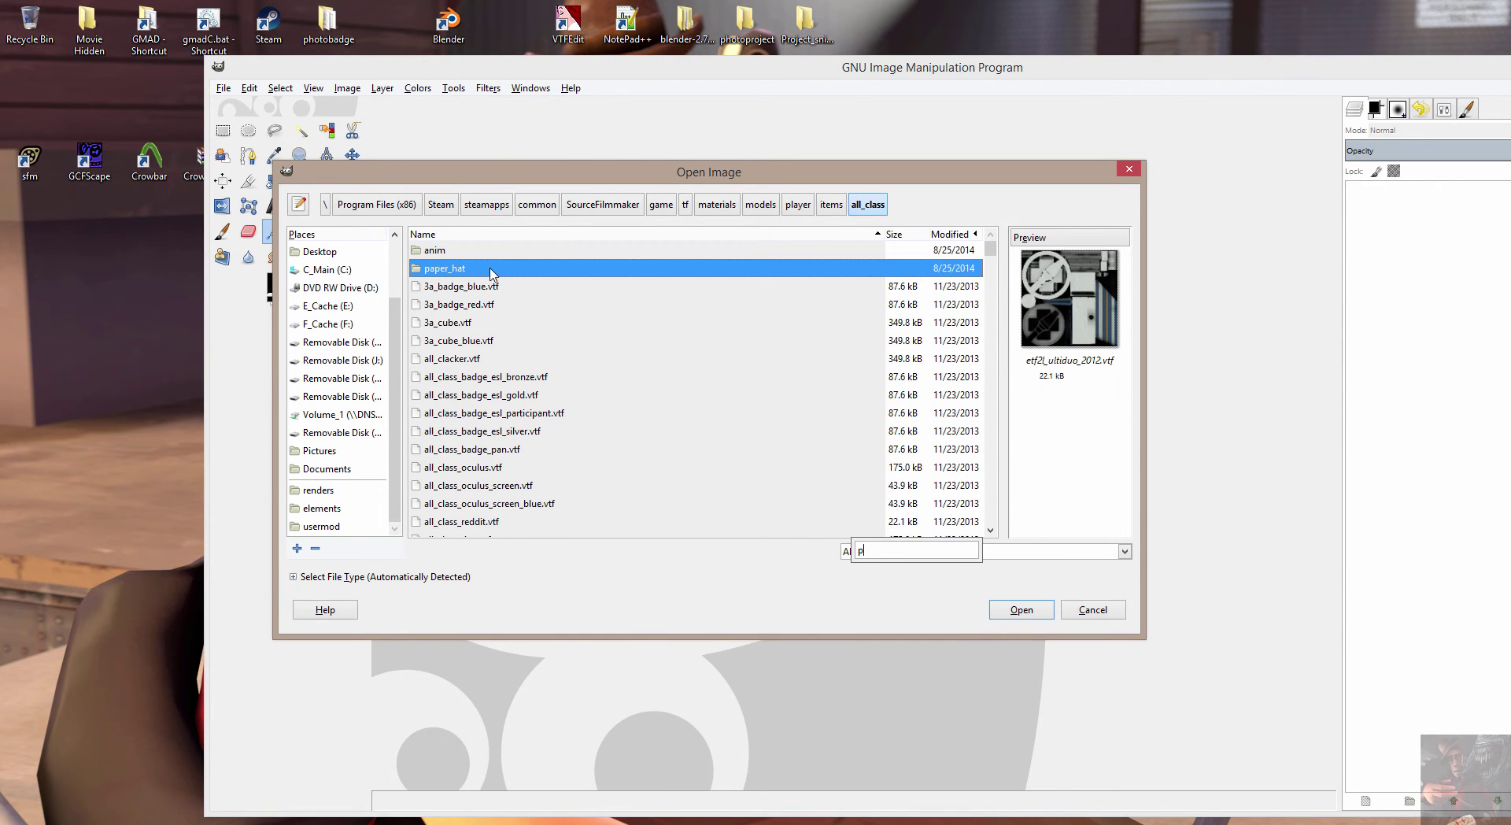
{"action": "type", "text": "p"}
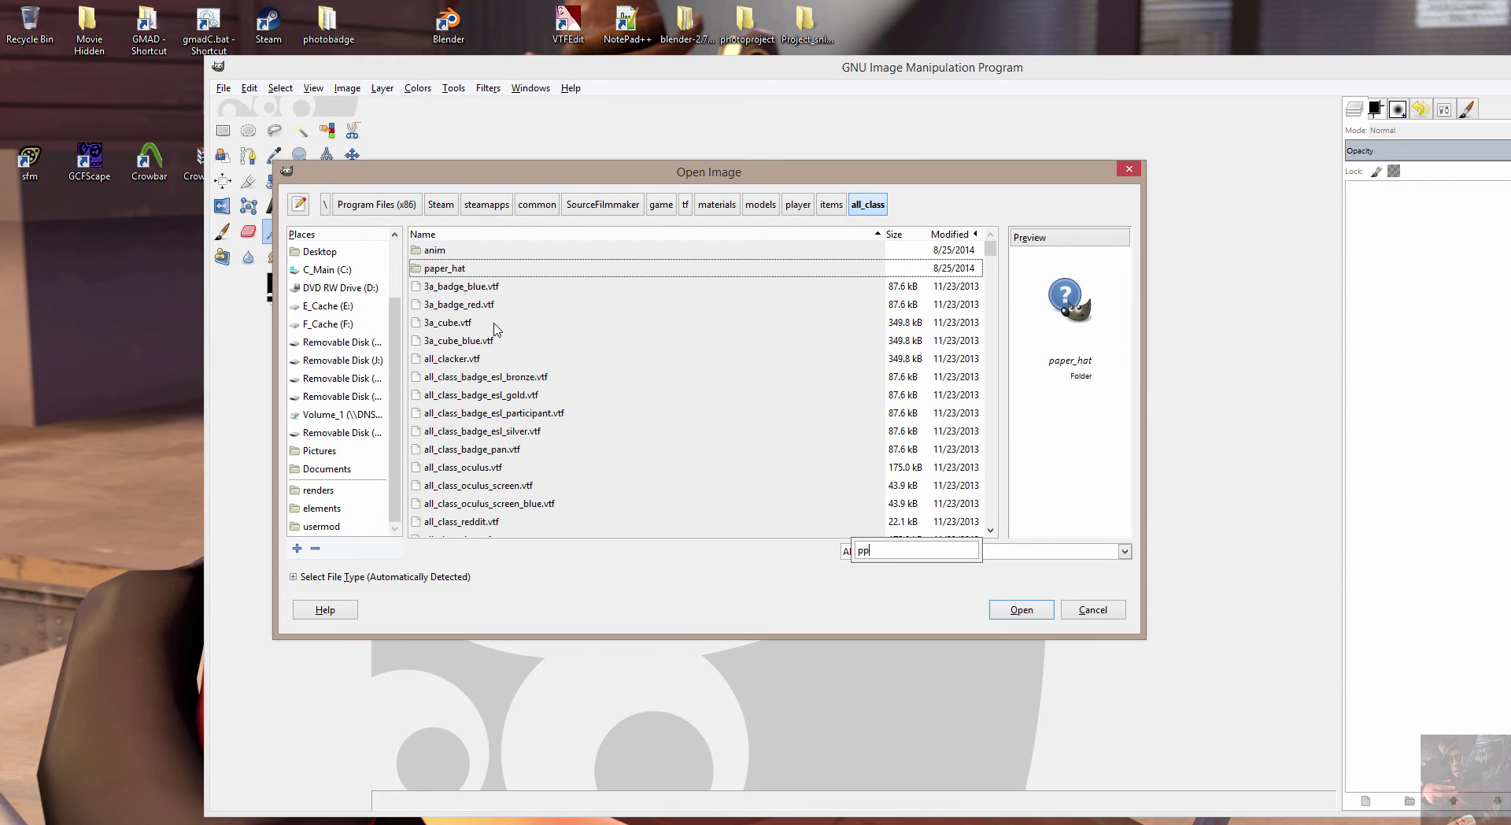
{"action": "type", "text": "ppp"}
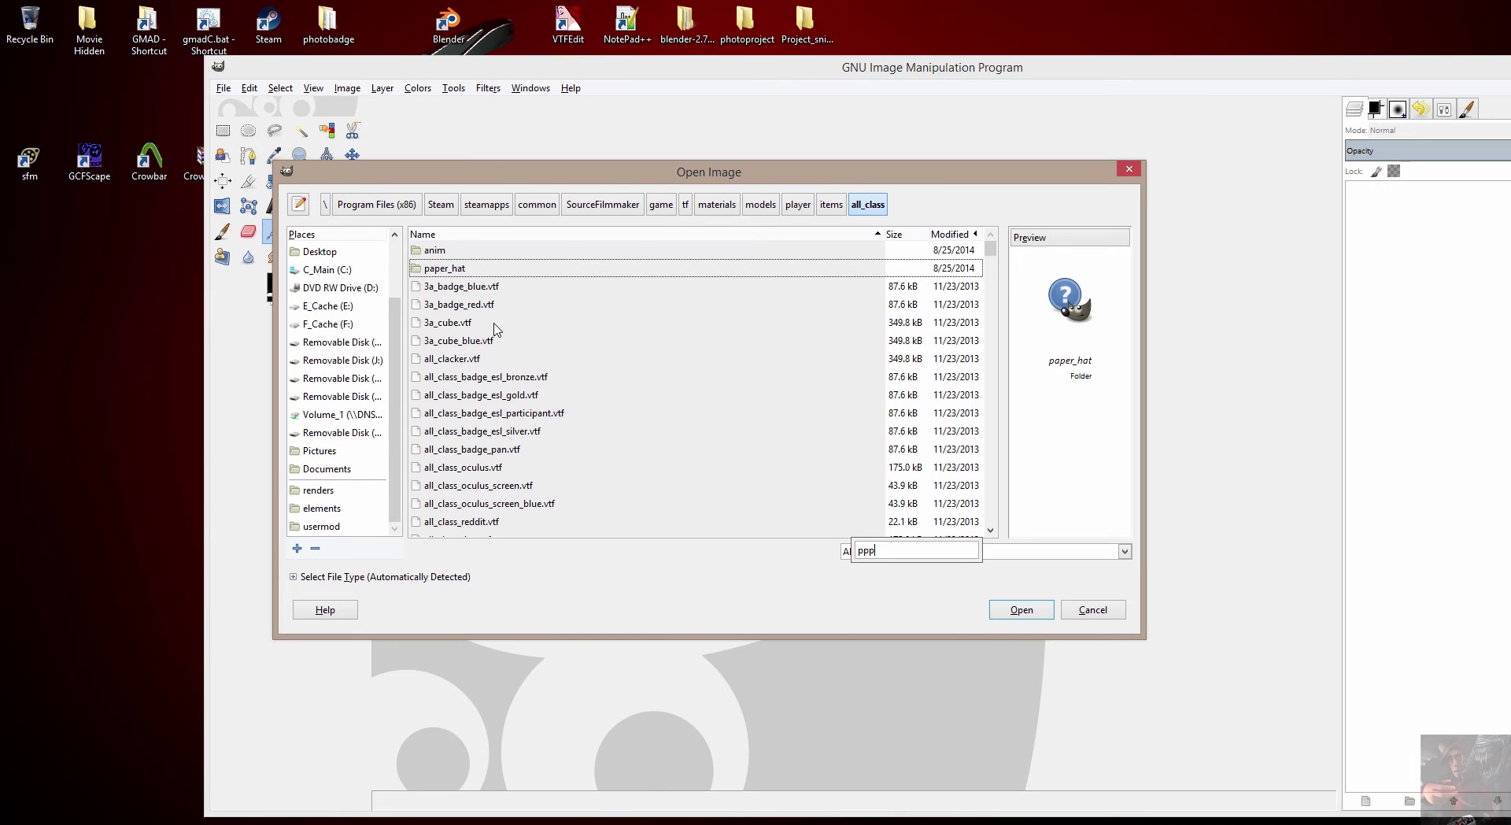
{"action": "type", "text": "ph"}
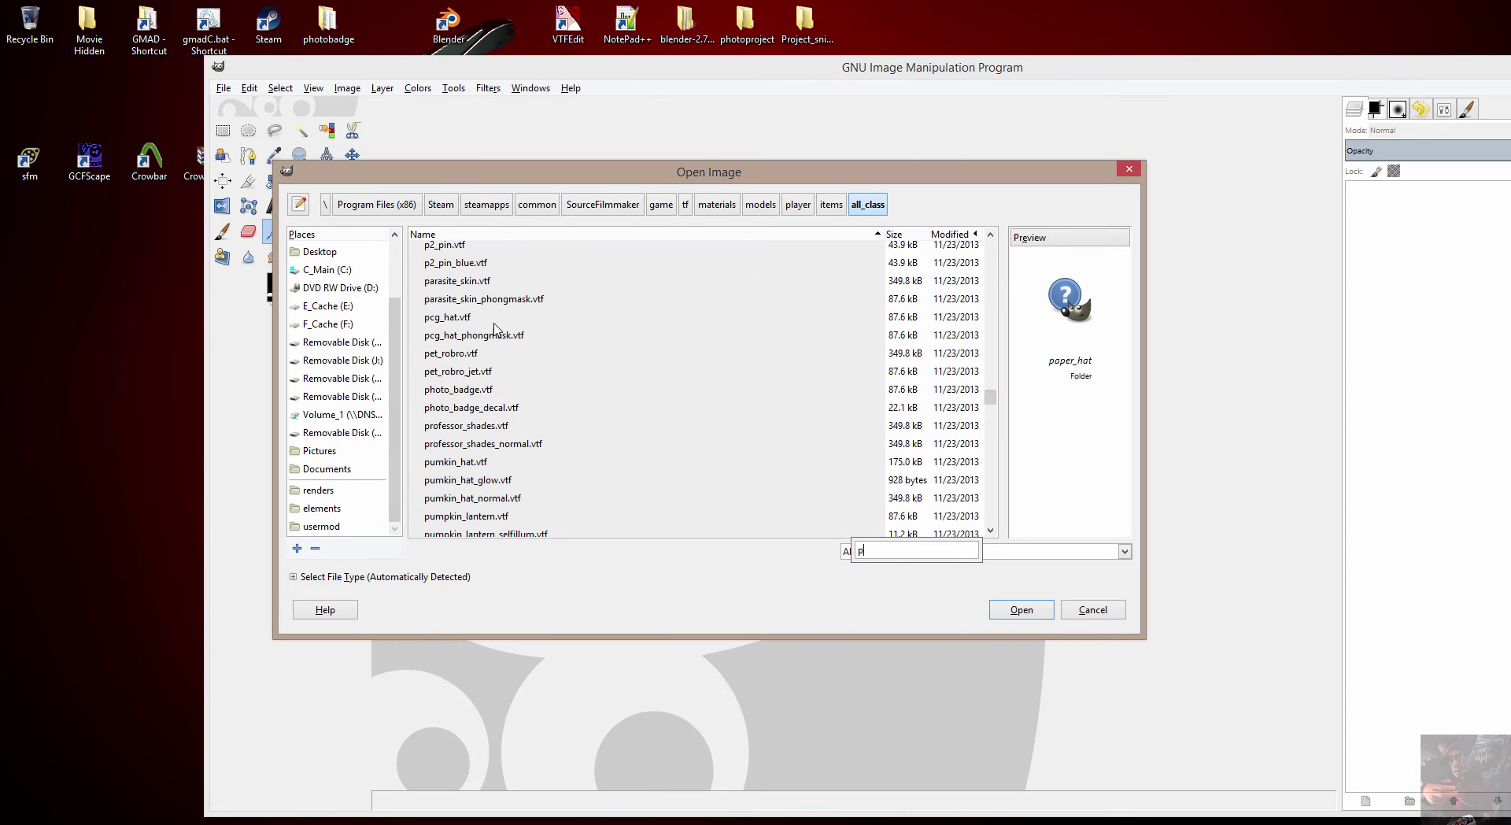
{"action": "left_click", "coordinate": [485, 393]}
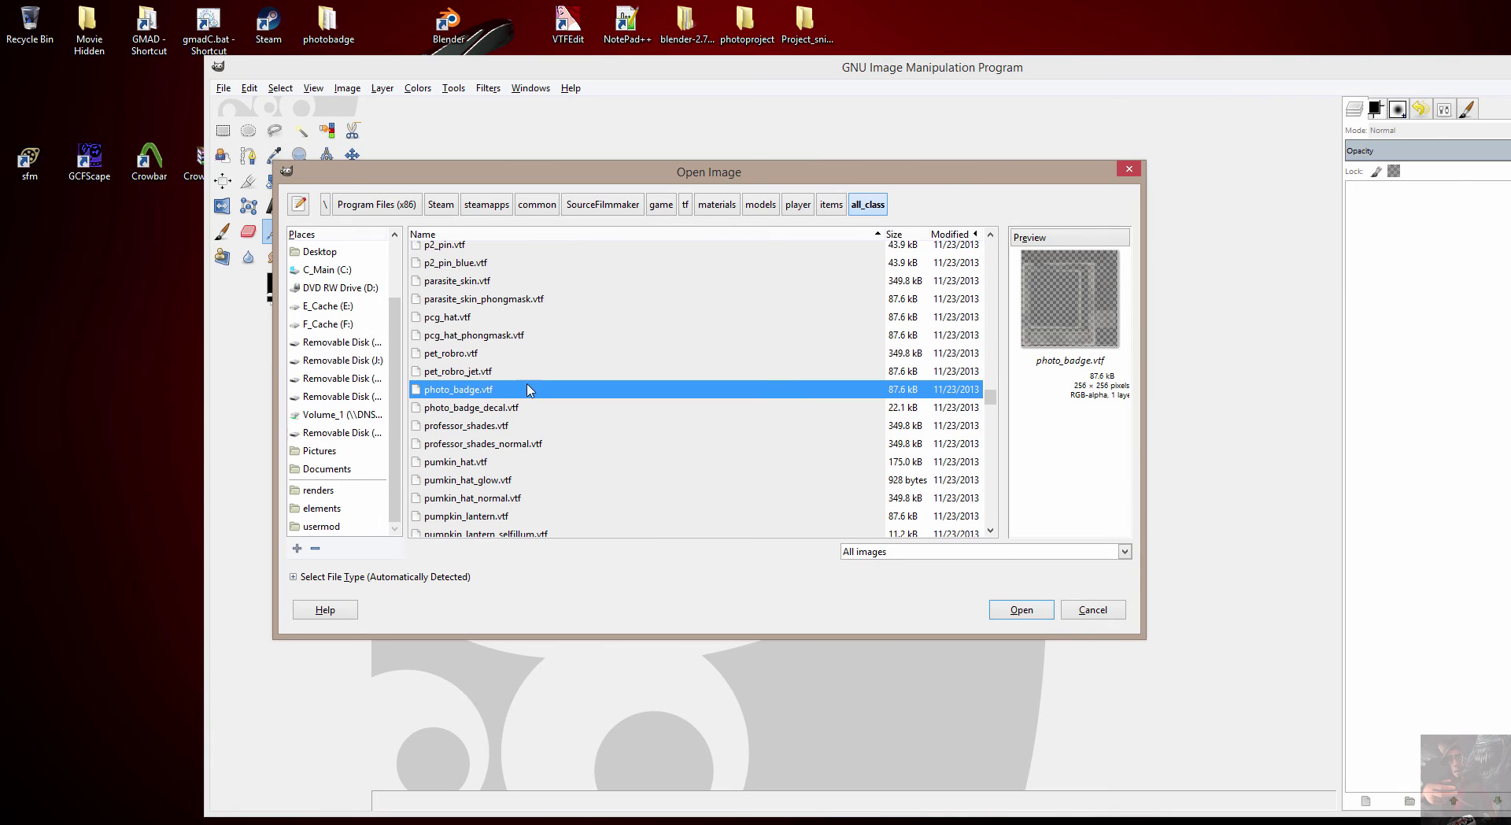
{"action": "left_click", "coordinate": [481, 408], "text": "ctrl"}
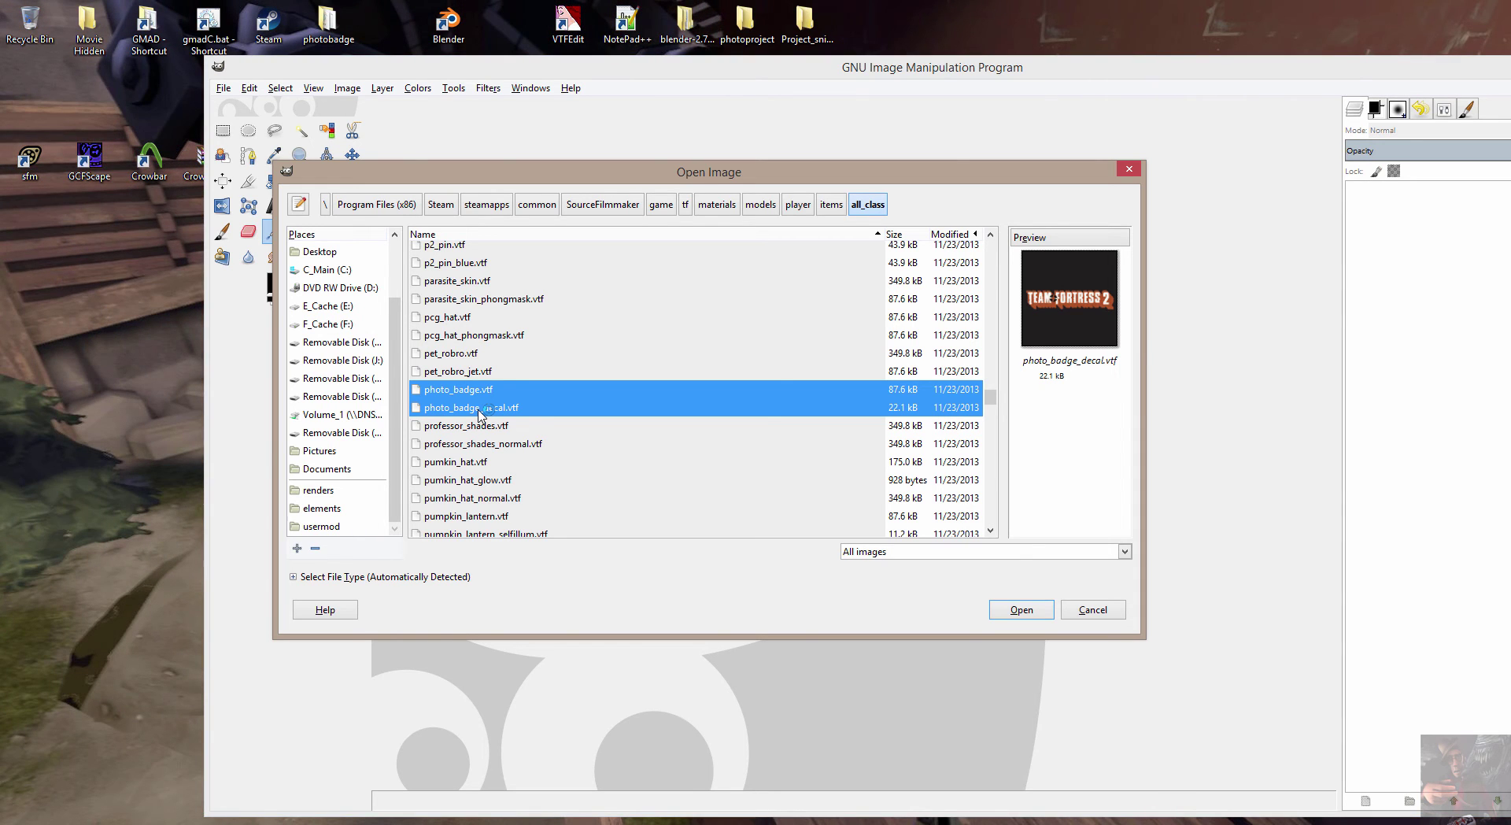
{"action": "left_click", "coordinate": [1021, 610]}
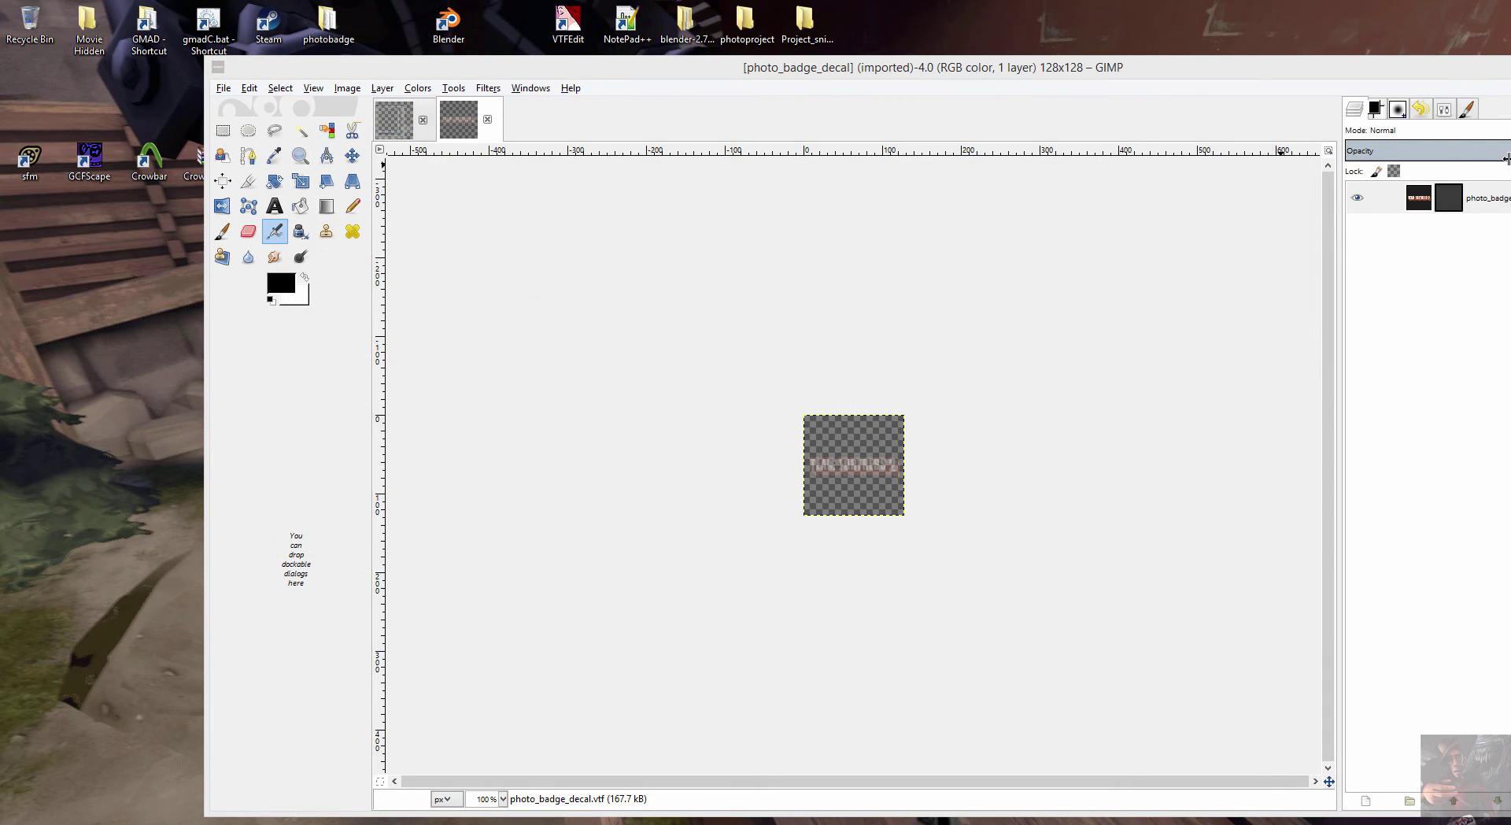
Switch to the 256x256 photo_badge image and apply Disable Layer Mask to its layer.
{"action": "left_click_drag", "start_coordinate": [1375, 68], "coordinate": [1194, 69]}
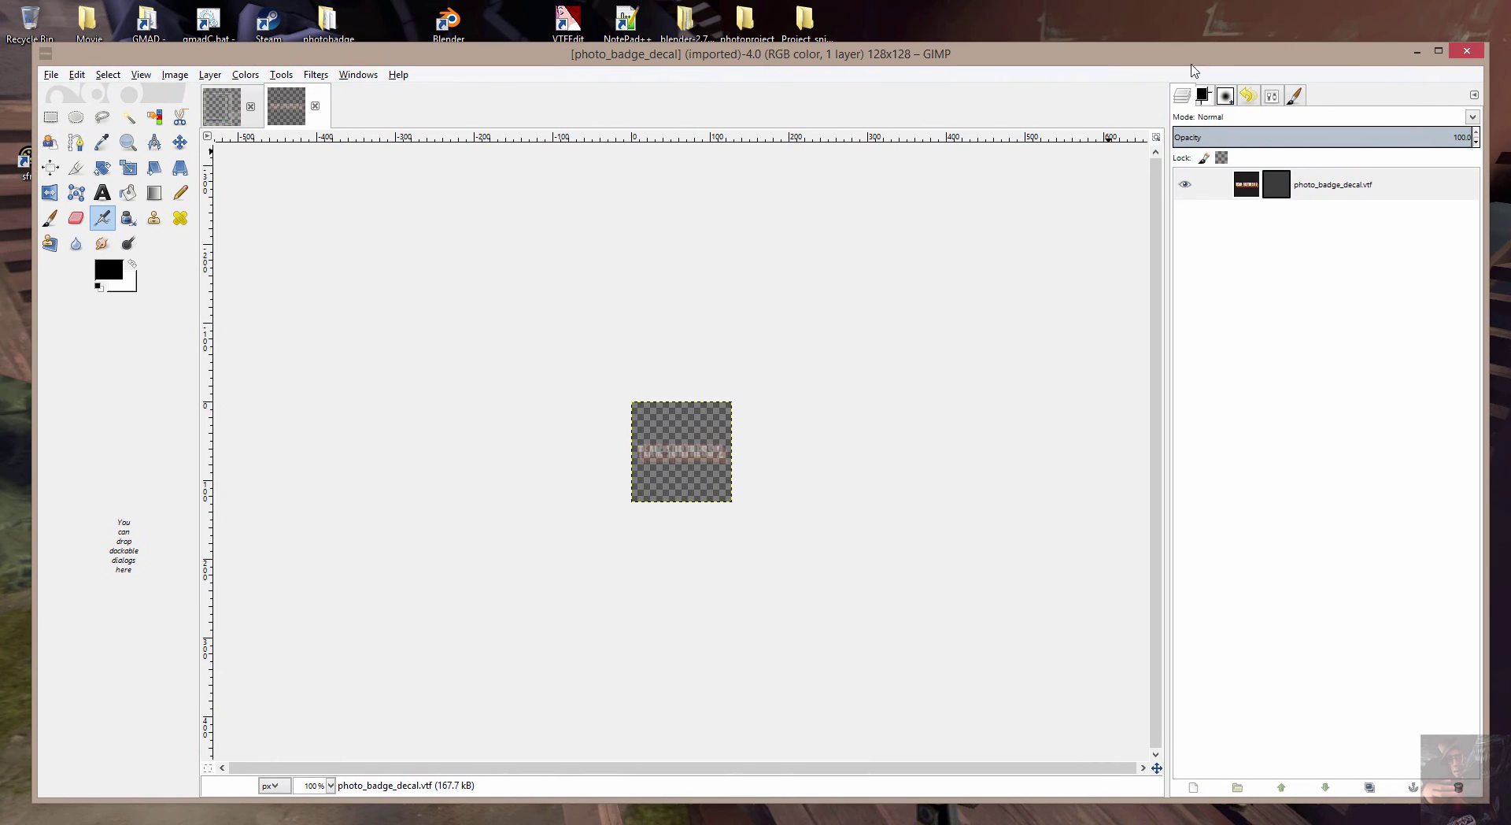
{"action": "left_click", "coordinate": [221, 106]}
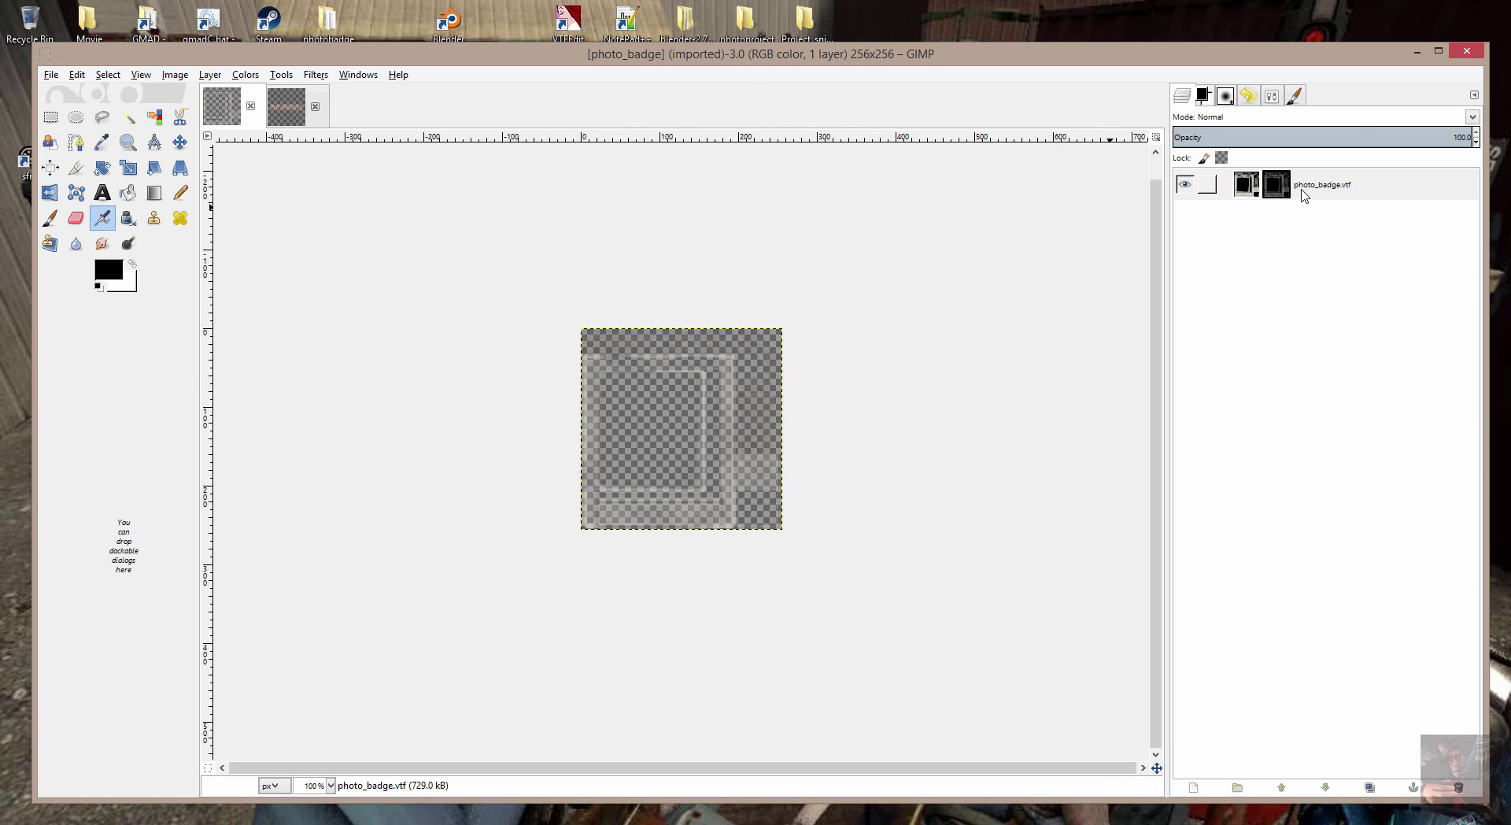
{"action": "right_click", "coordinate": [1303, 192]}
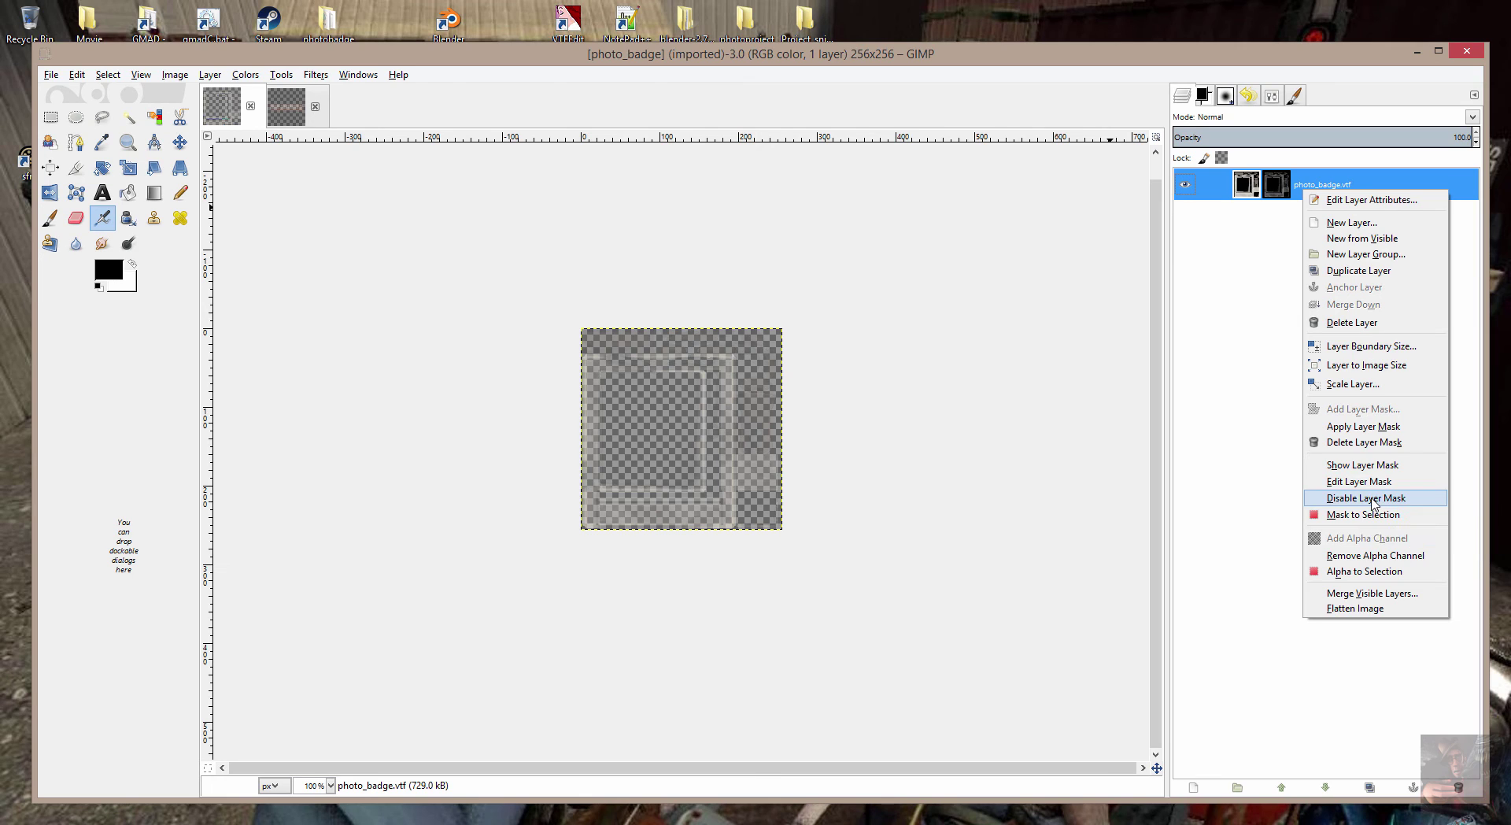
{"action": "left_click", "coordinate": [1372, 498]}
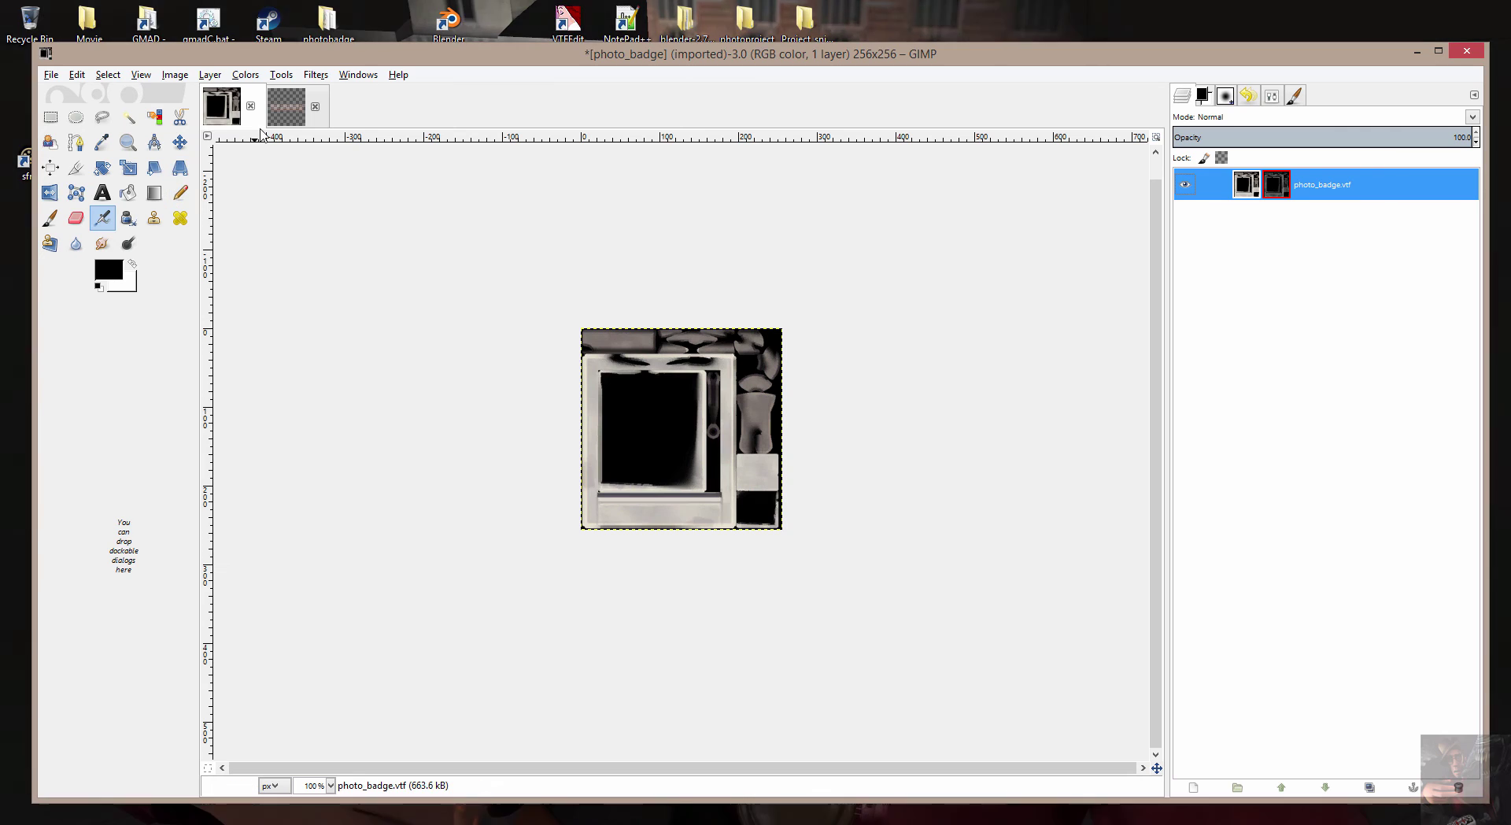
Export photo_badge as photo_badge.png into Desktop\photoproject with default PNG options.
{"action": "left_click", "coordinate": [52, 74]}
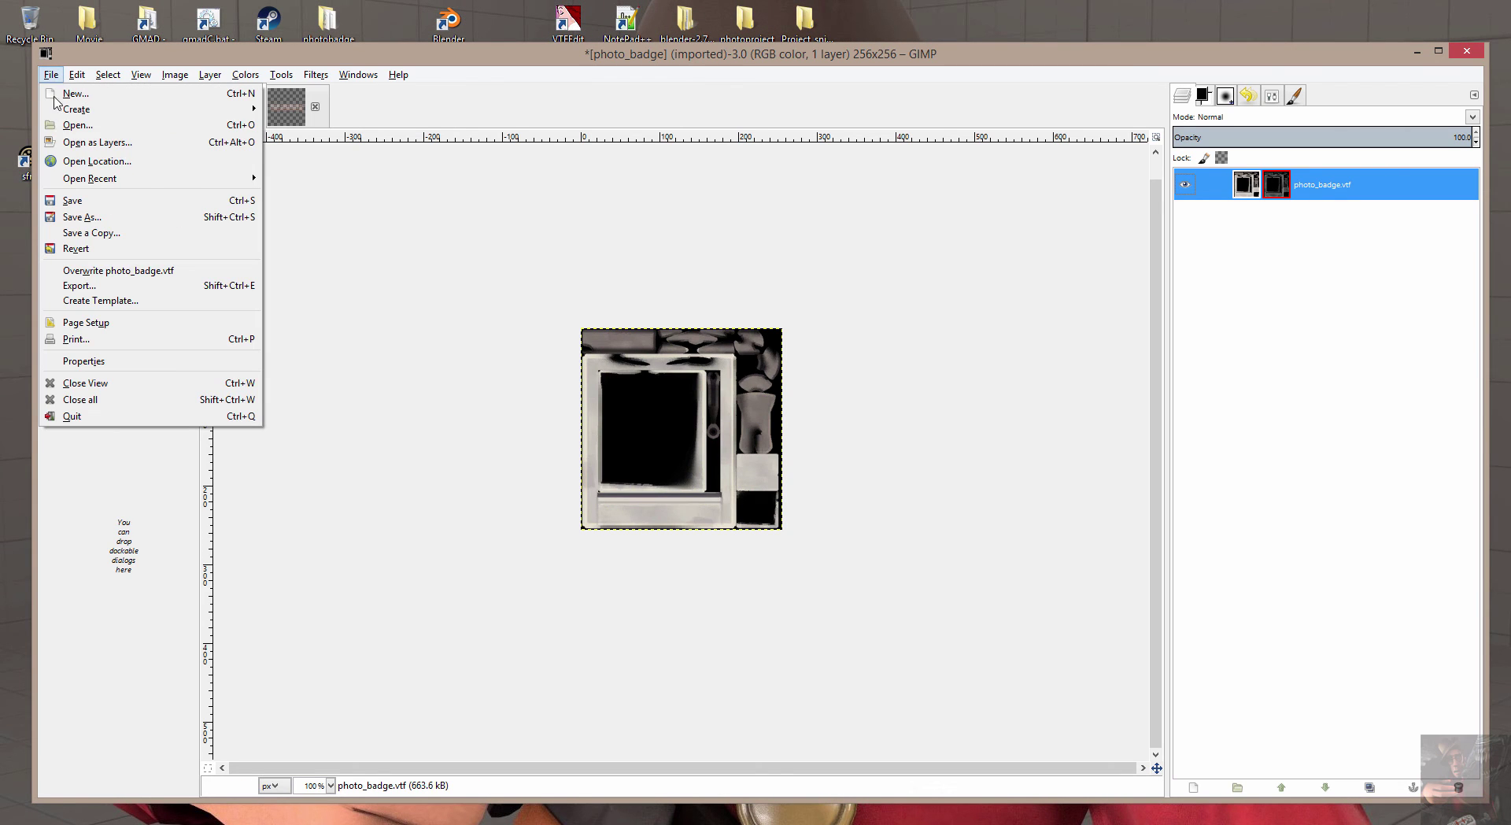
{"action": "left_click", "coordinate": [79, 286]}
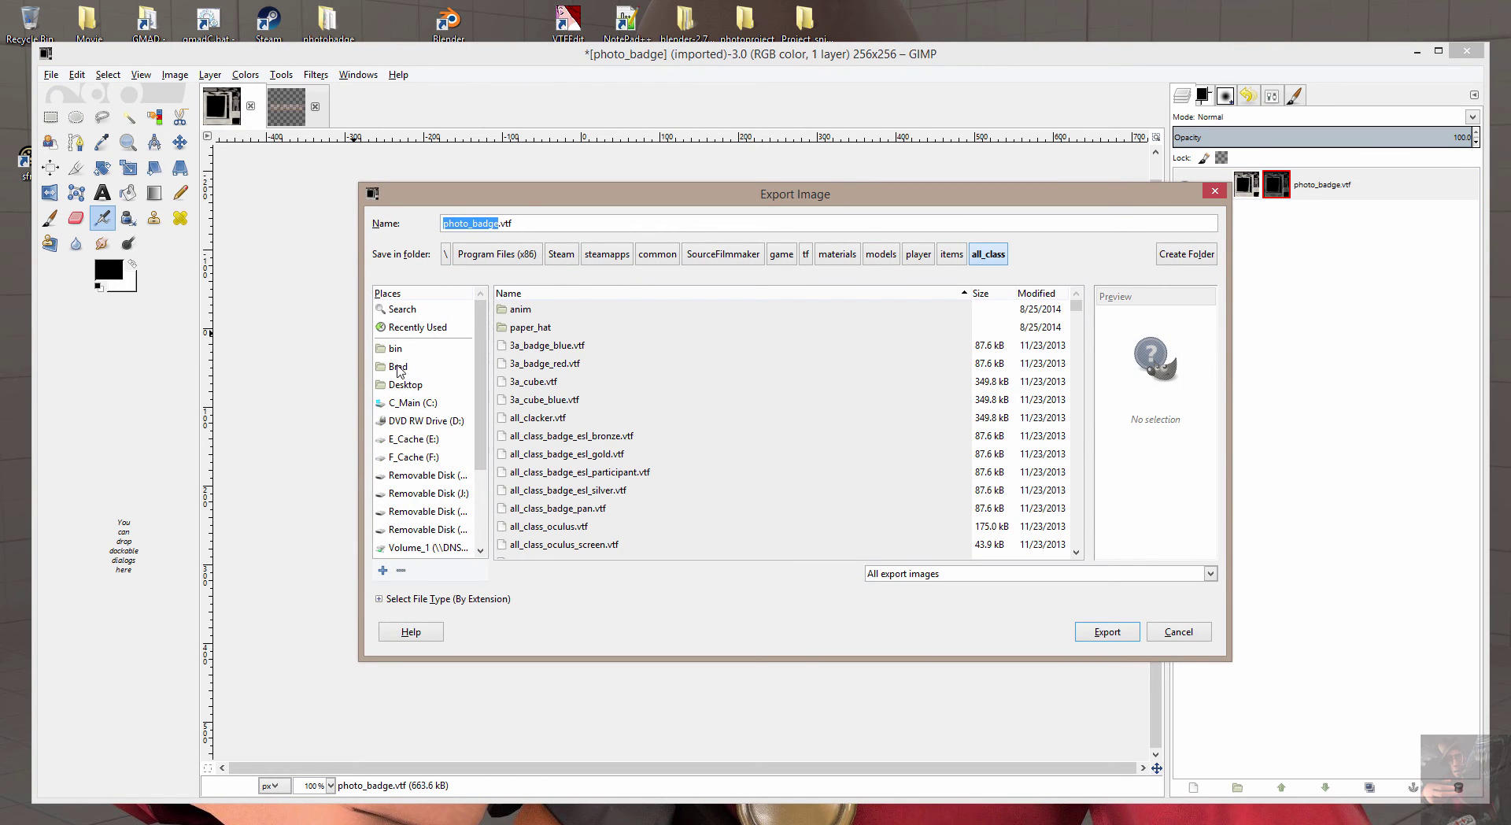
{"action": "left_click", "coordinate": [406, 385]}
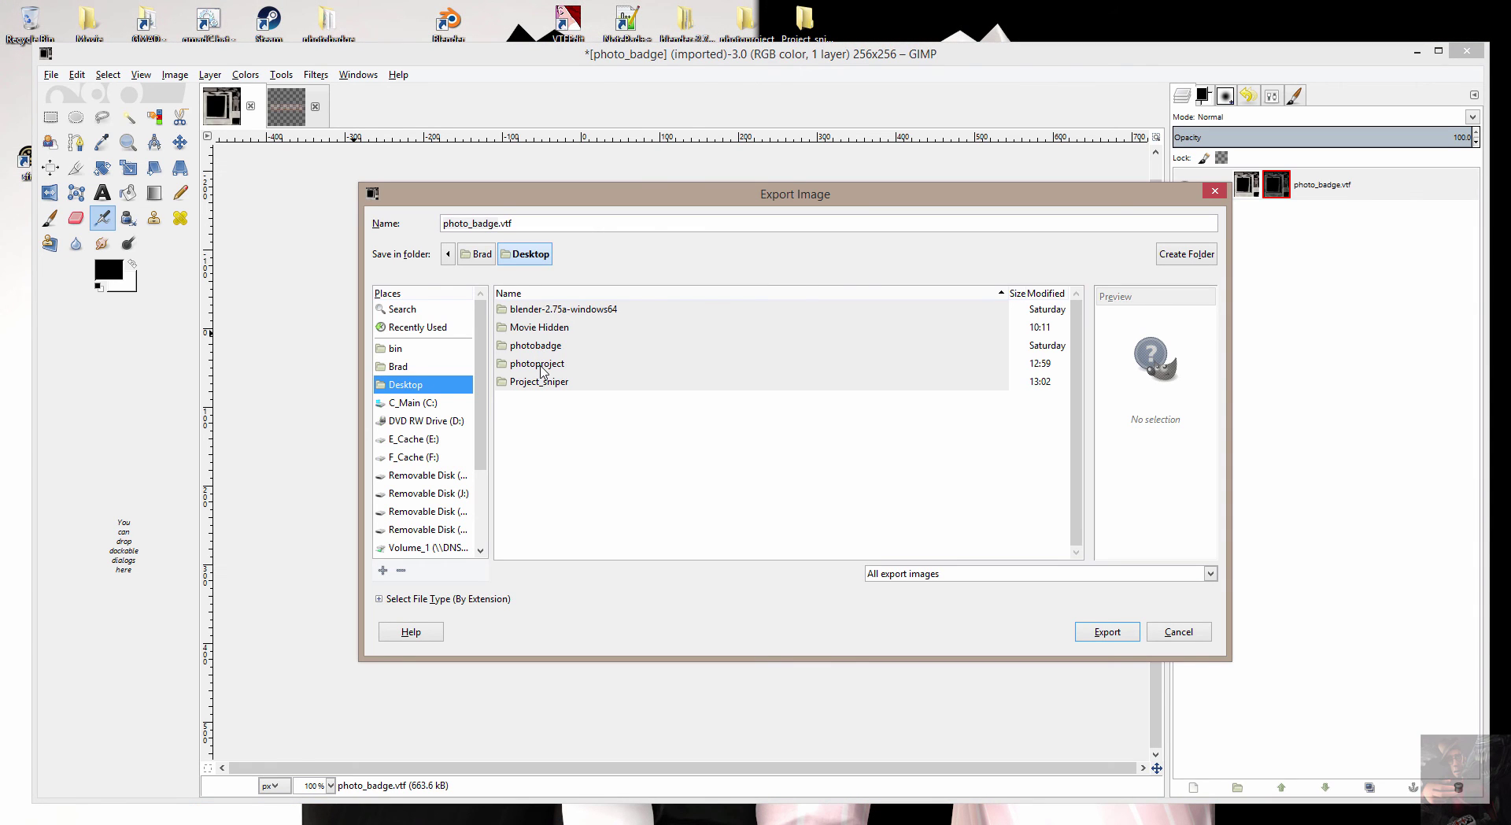
{"action": "double_click", "coordinate": [538, 365]}
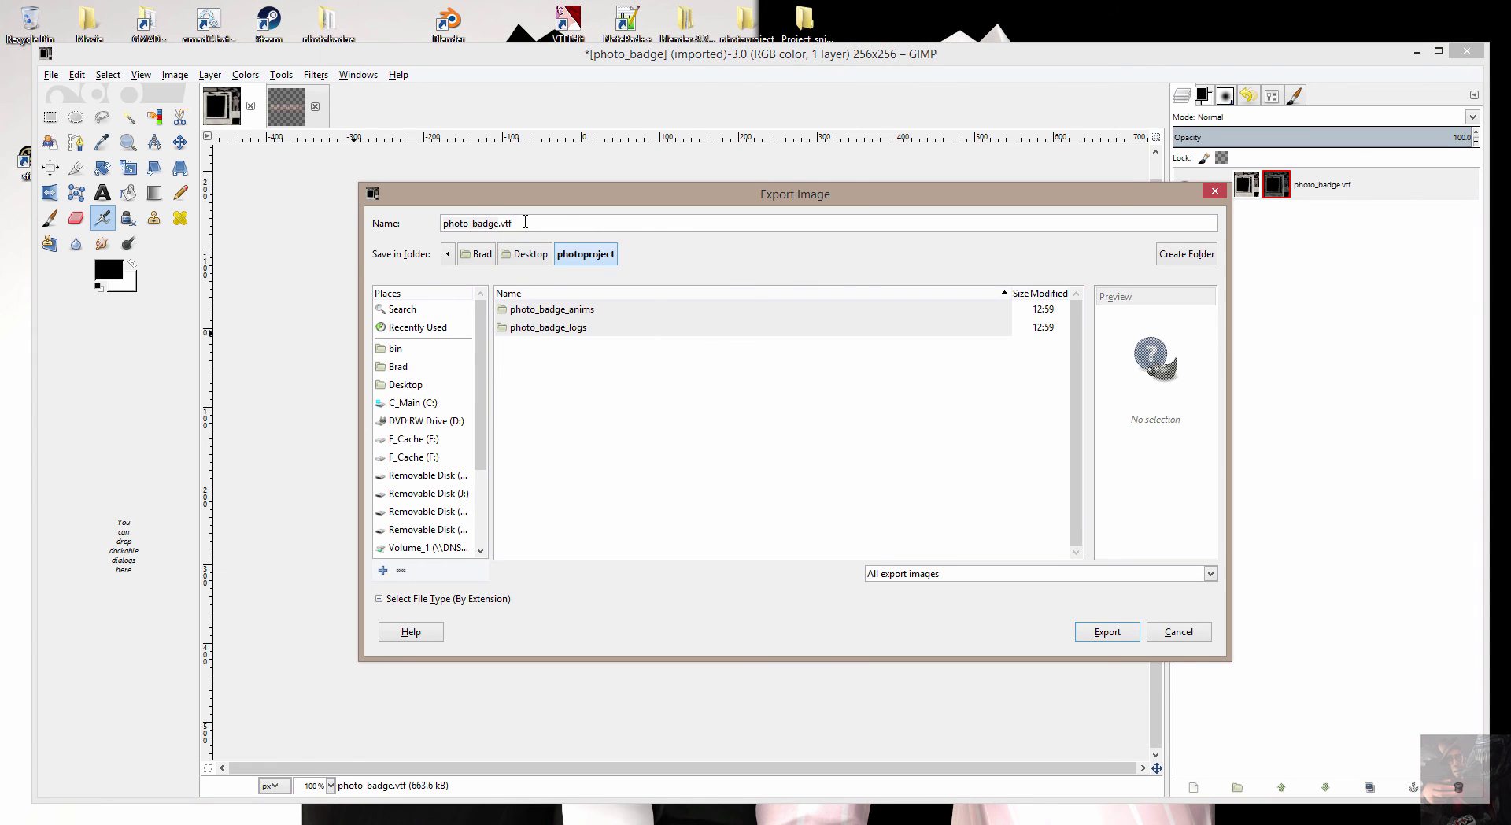
{"action": "left_click", "coordinate": [525, 221]}
{"action": "key", "text": "Return"}
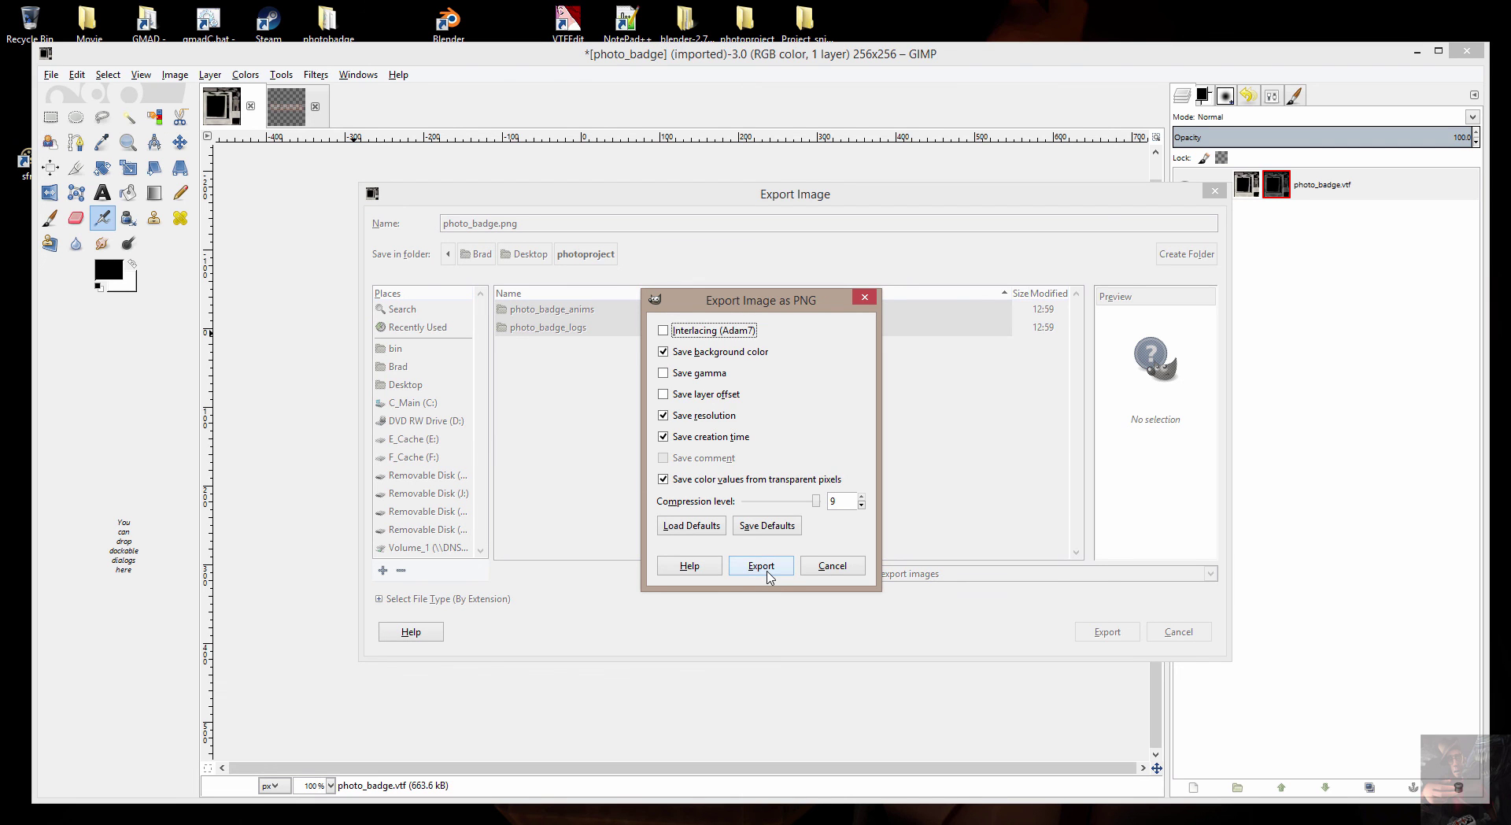
{"action": "left_click", "coordinate": [761, 566]}
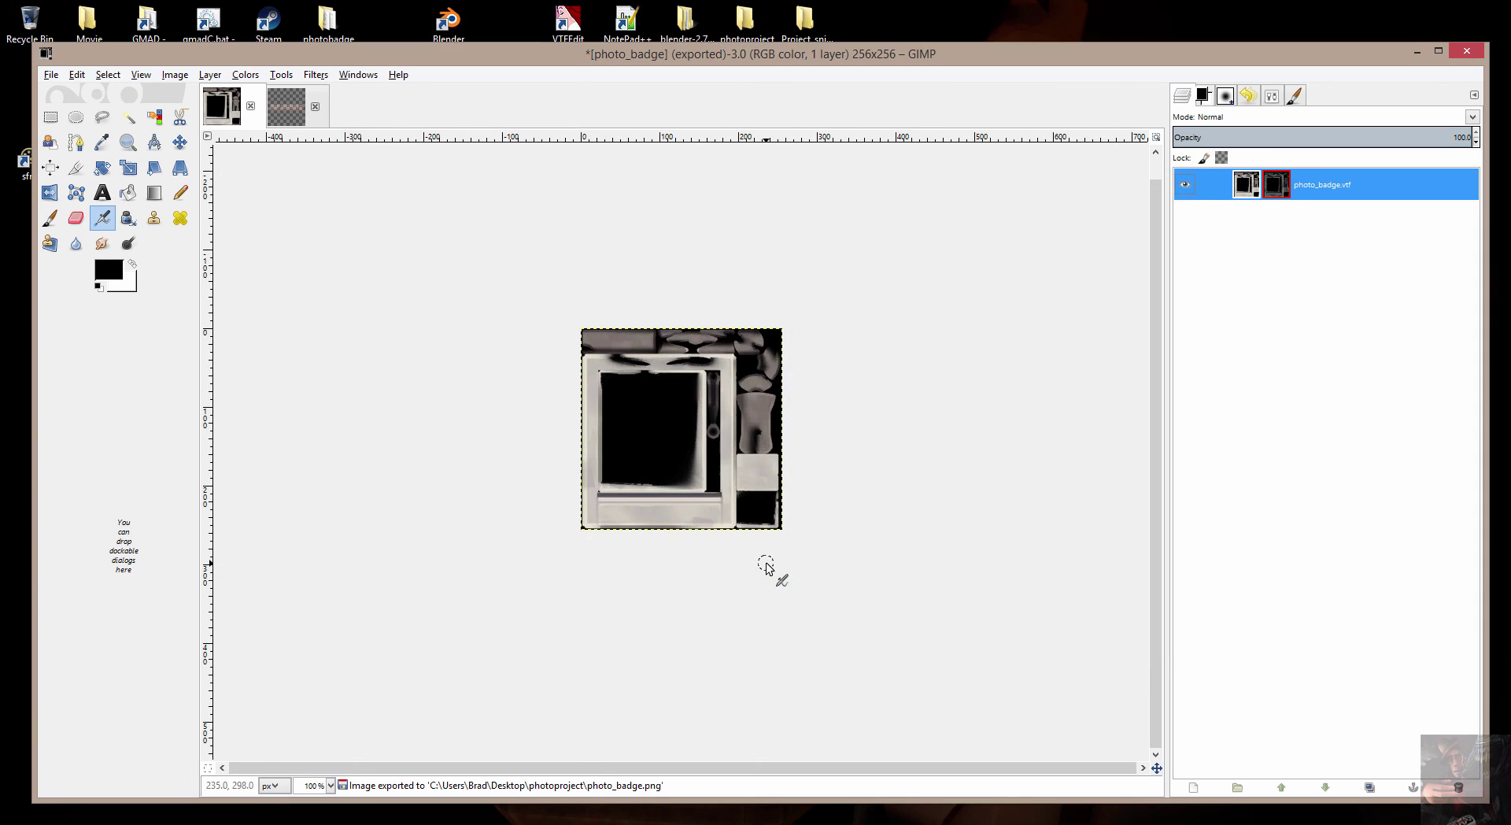
Disable the layer mask on the photo_badge_decal image's layer.
{"action": "left_click", "coordinate": [297, 115]}
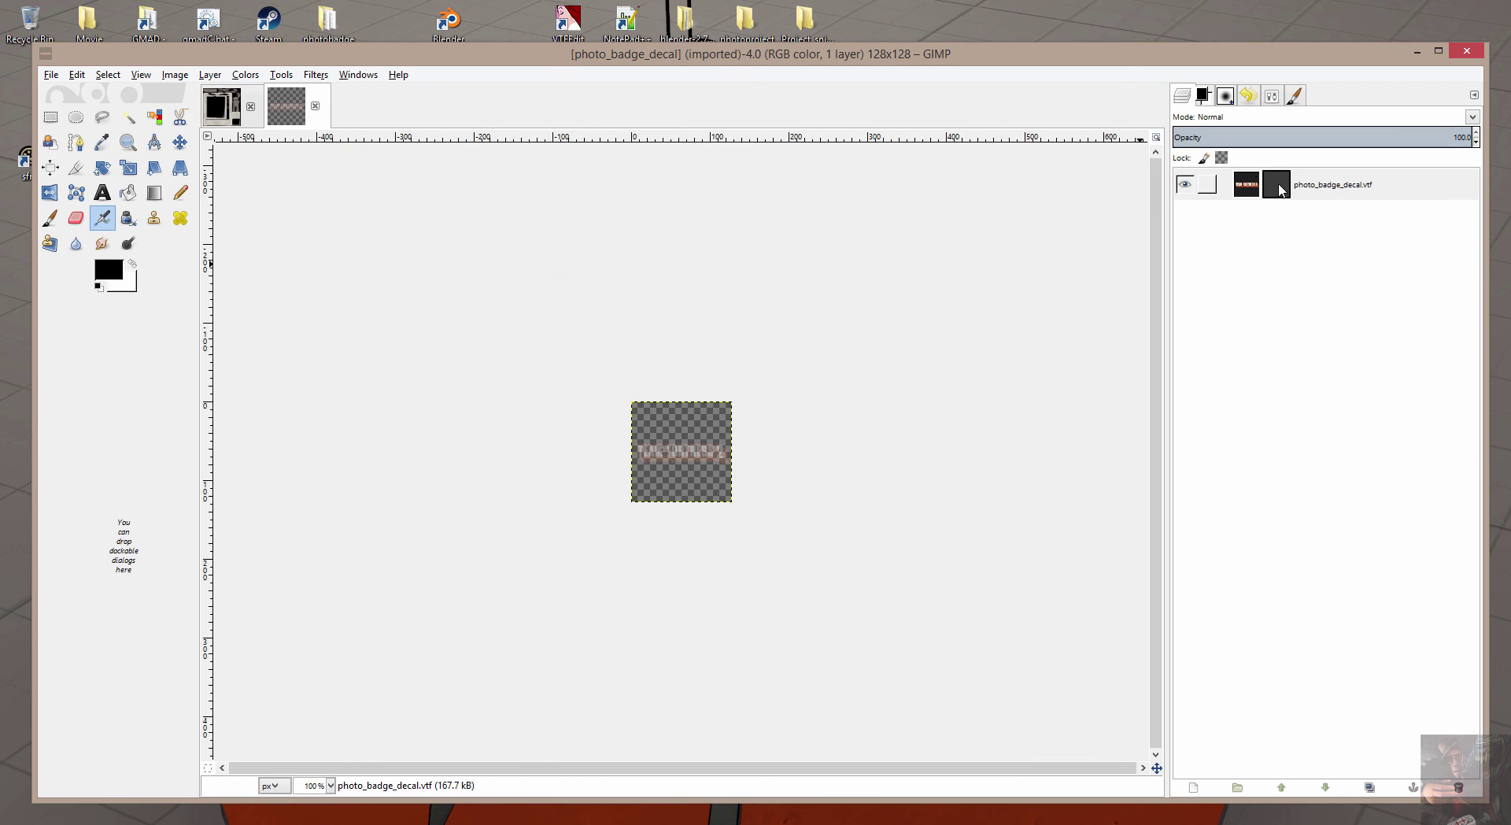
{"action": "right_click", "coordinate": [1329, 188]}
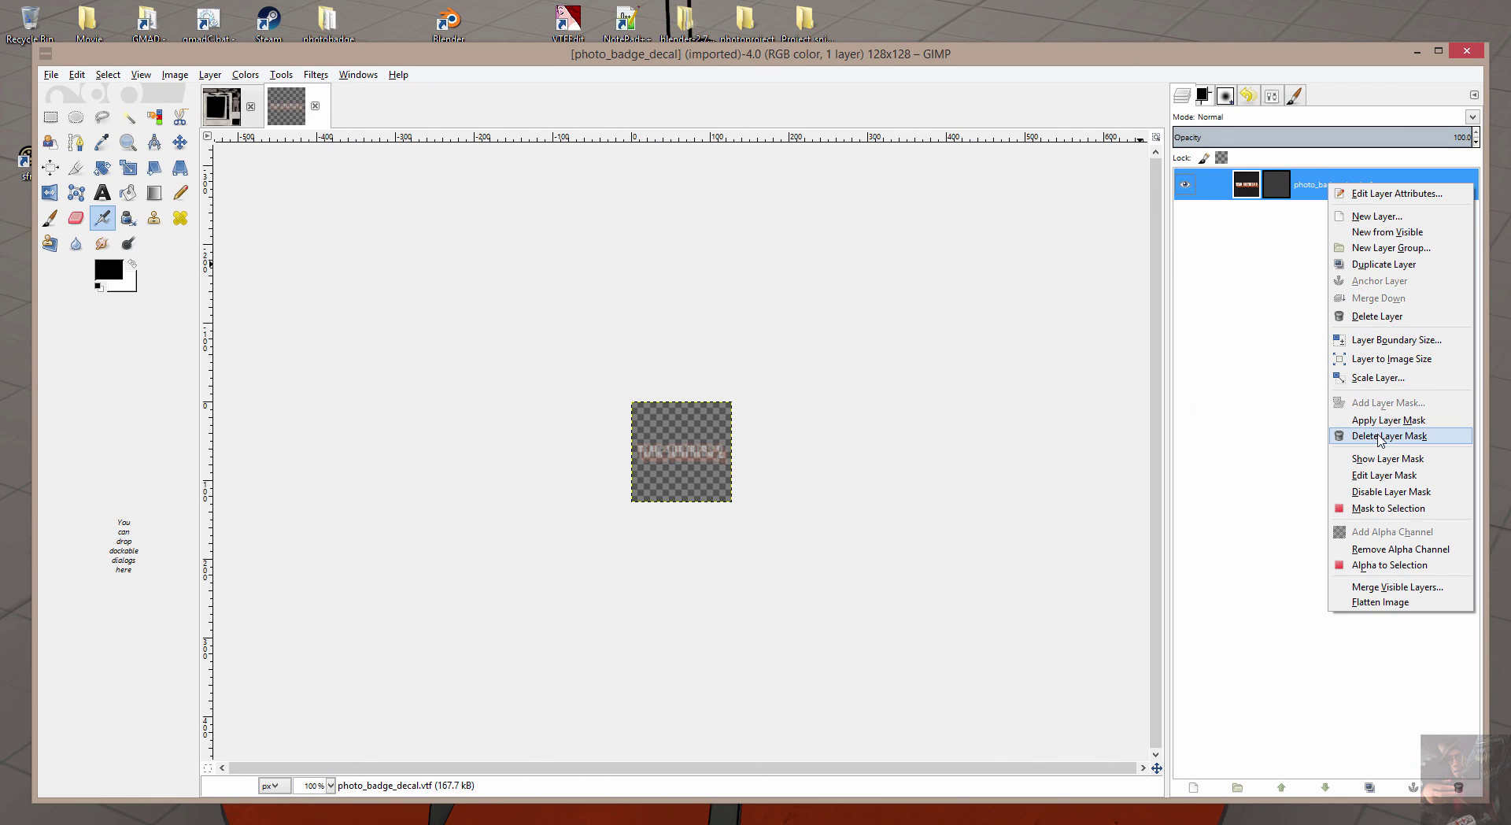
{"action": "left_click", "coordinate": [1389, 492]}
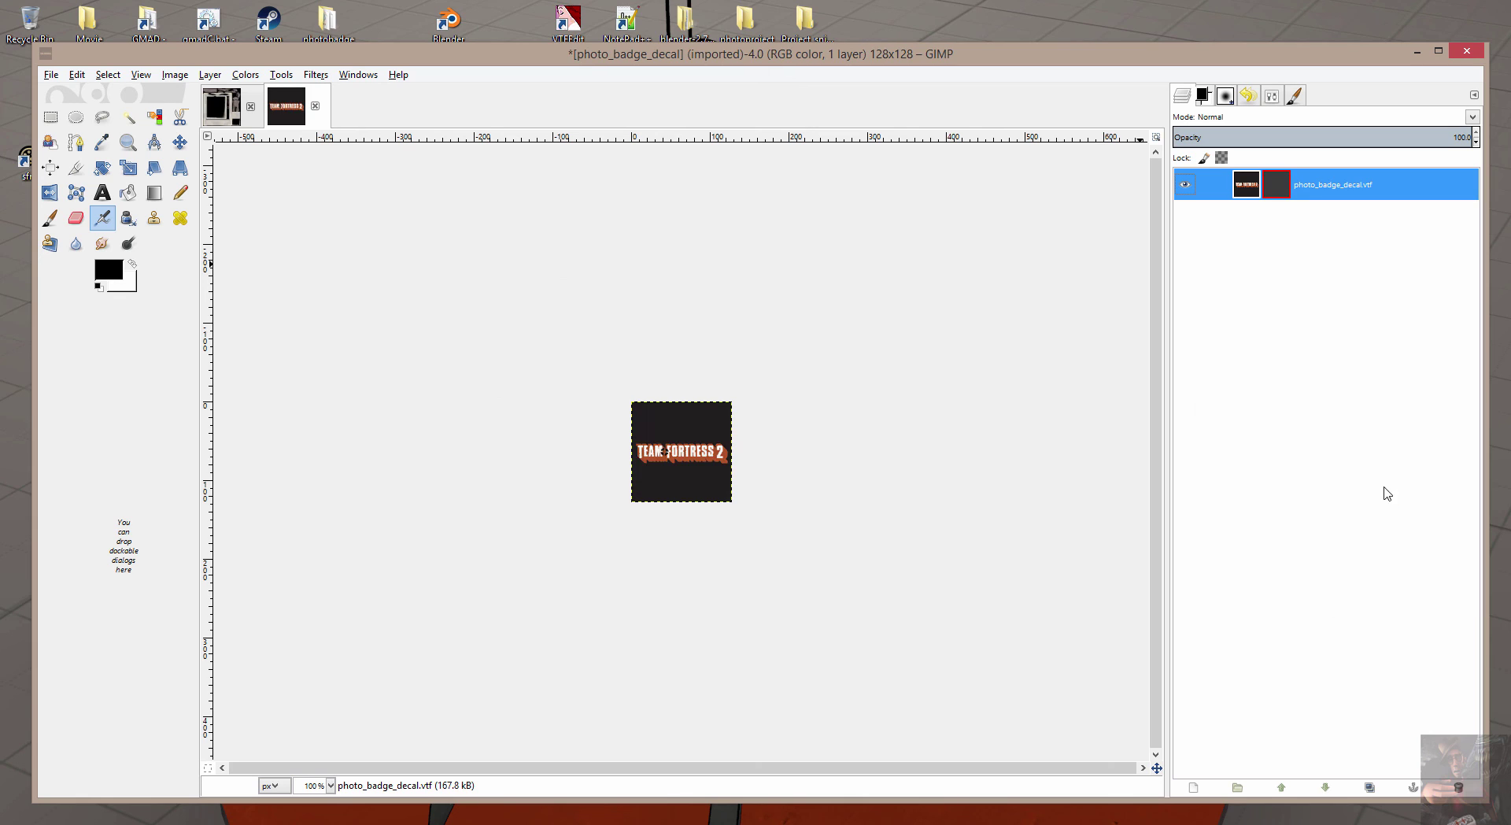
Export the decal as photo_badge_decal.png into photoproject with default PNG options.
{"action": "left_click", "coordinate": [50, 75]}
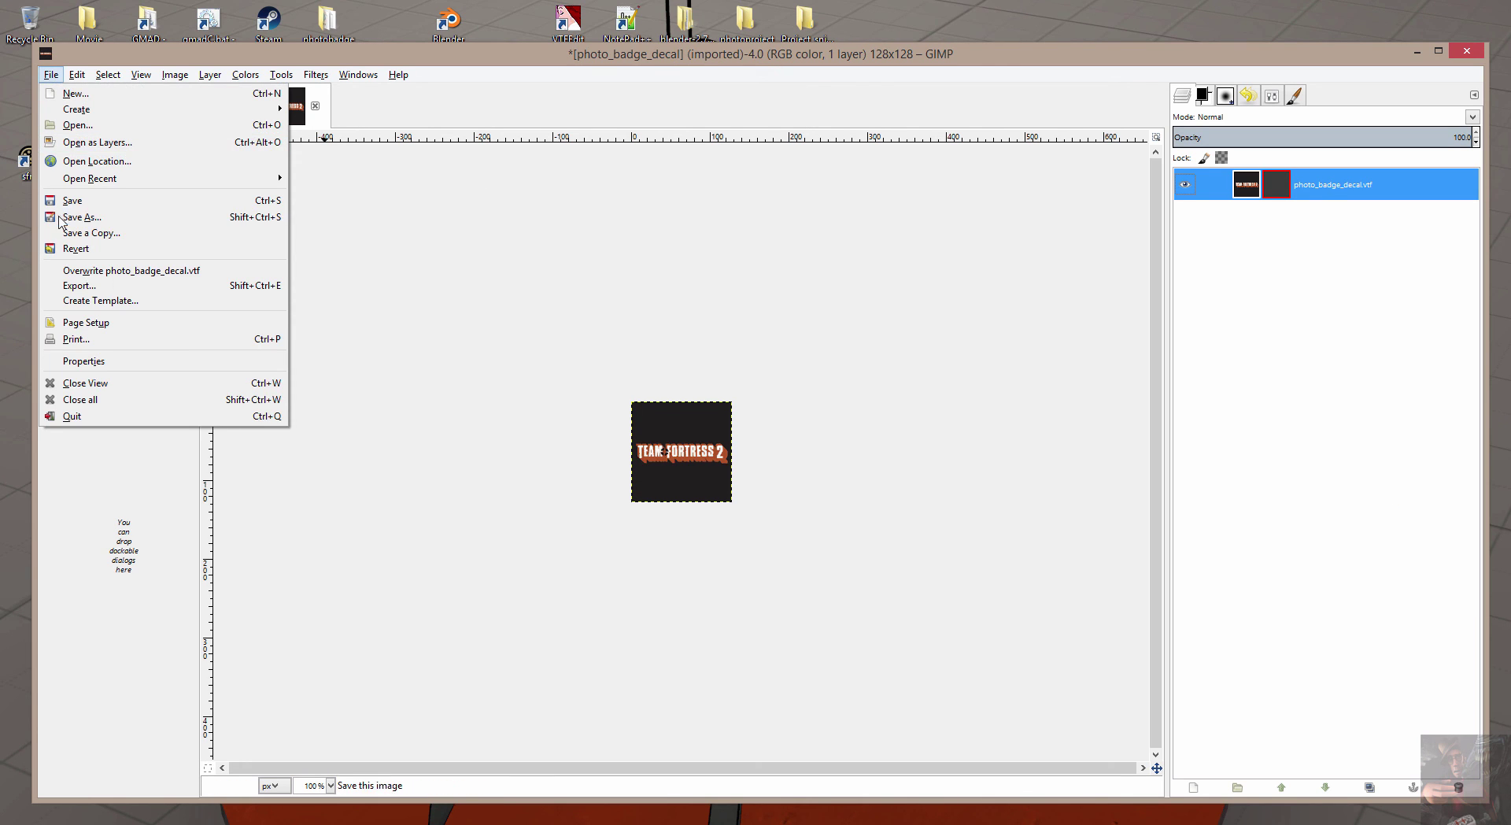
{"action": "left_click", "coordinate": [72, 288]}
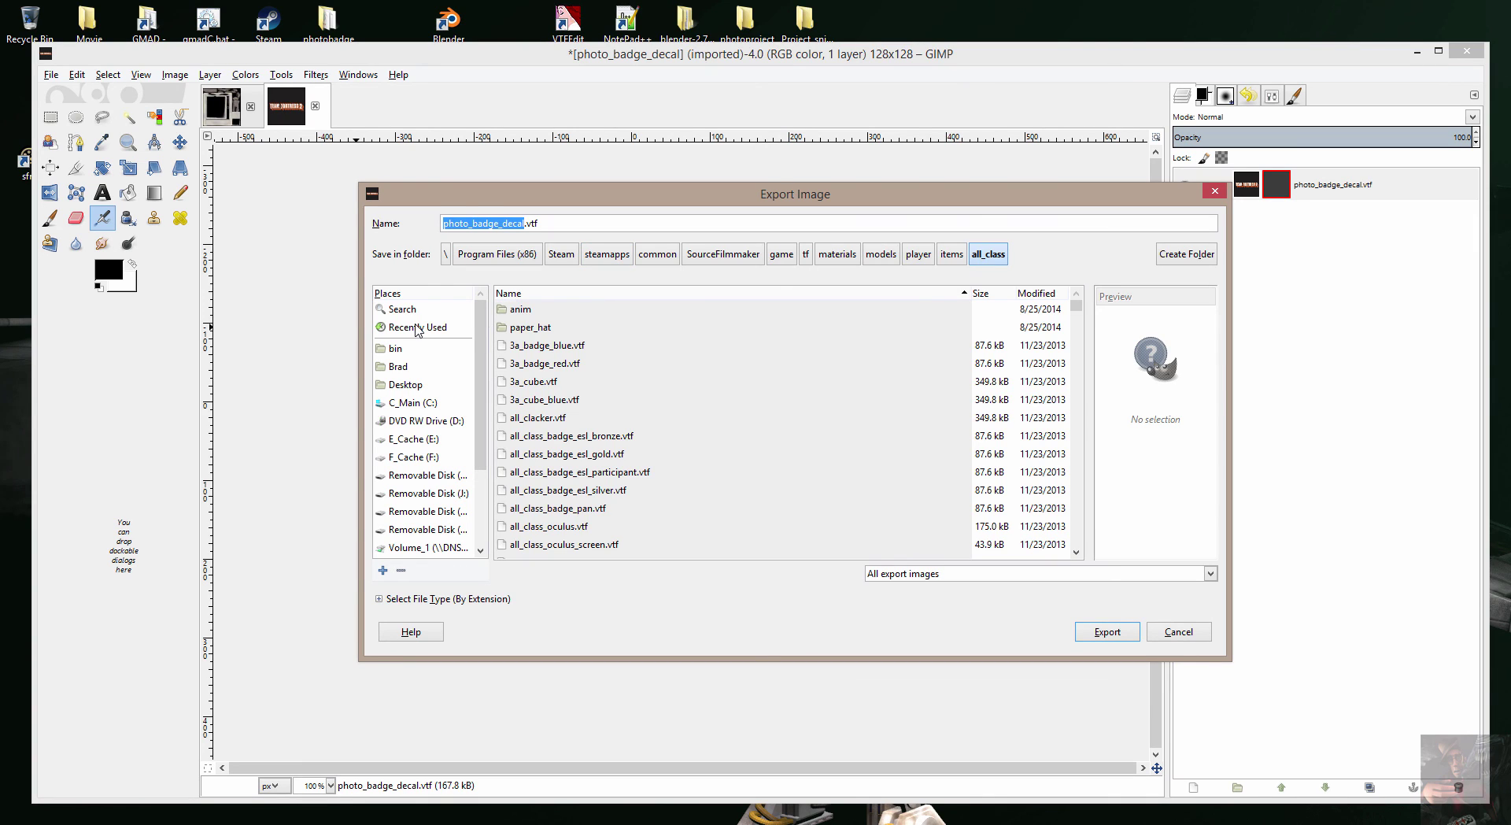
{"action": "left_click", "coordinate": [418, 327]}
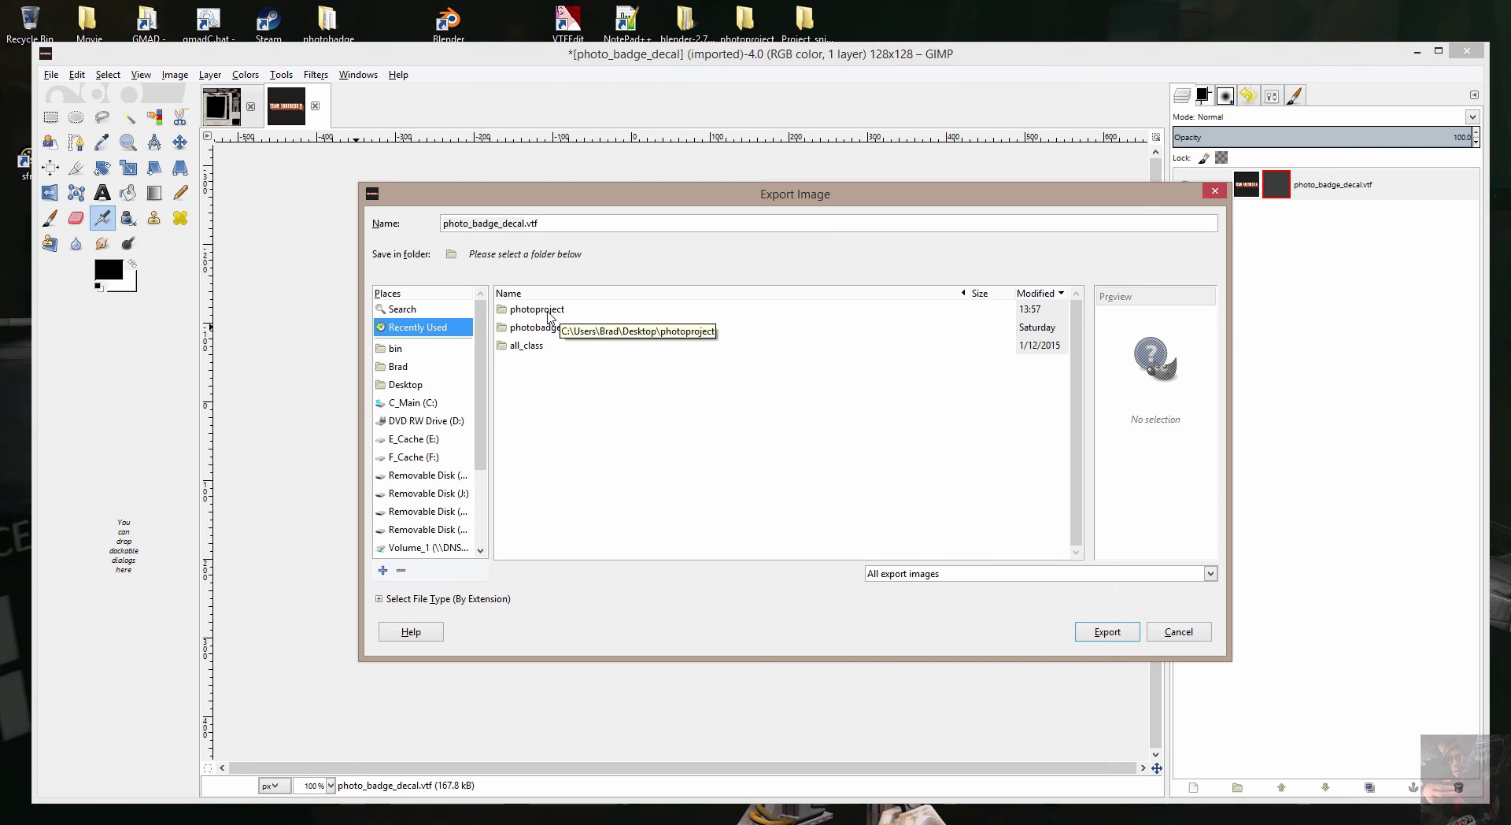
{"action": "double_click", "coordinate": [550, 311]}
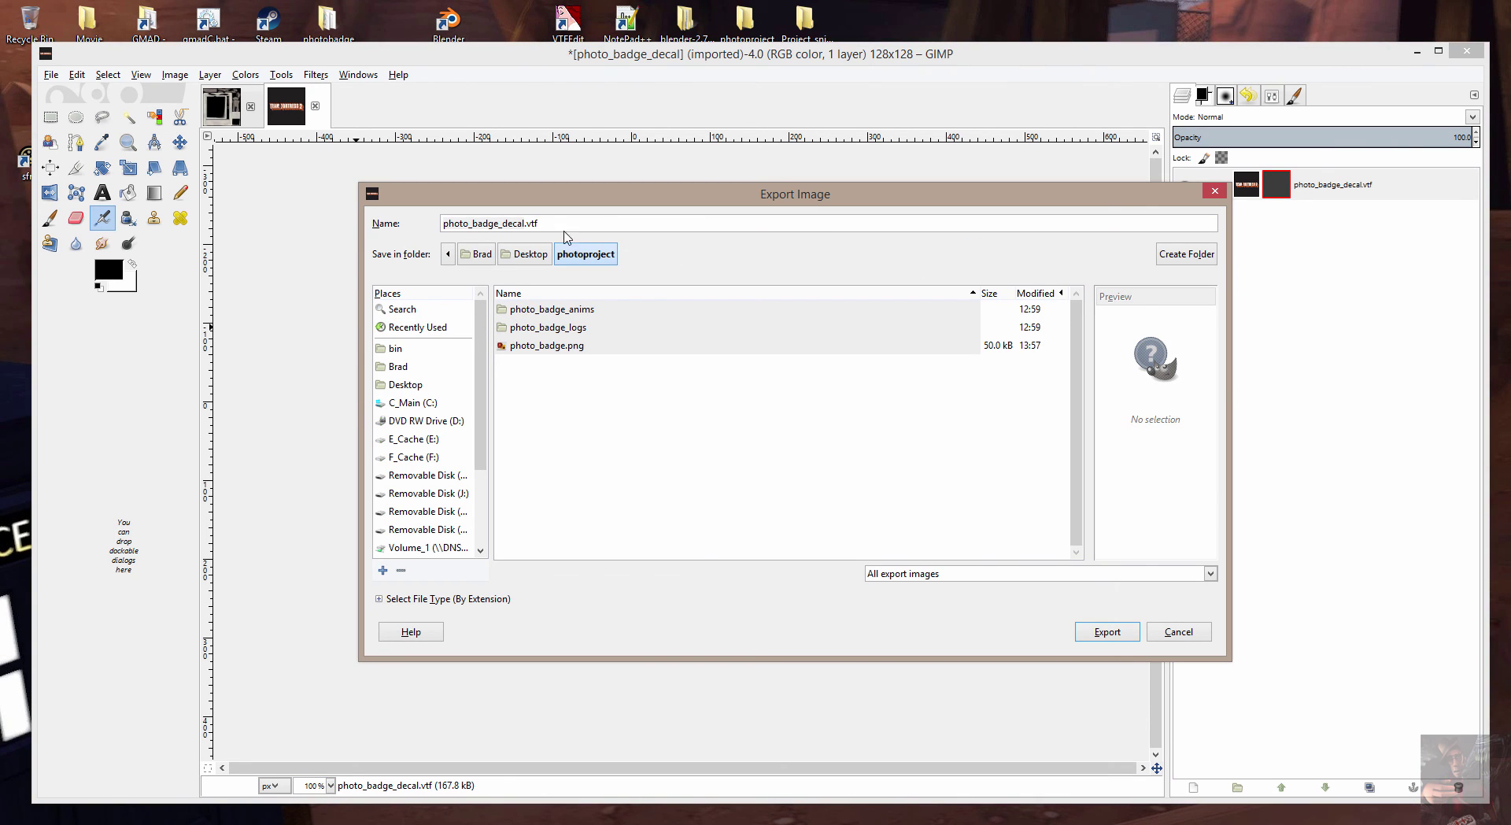
{"action": "left_click", "coordinate": [545, 221]}
{"action": "key", "text": "Return"}
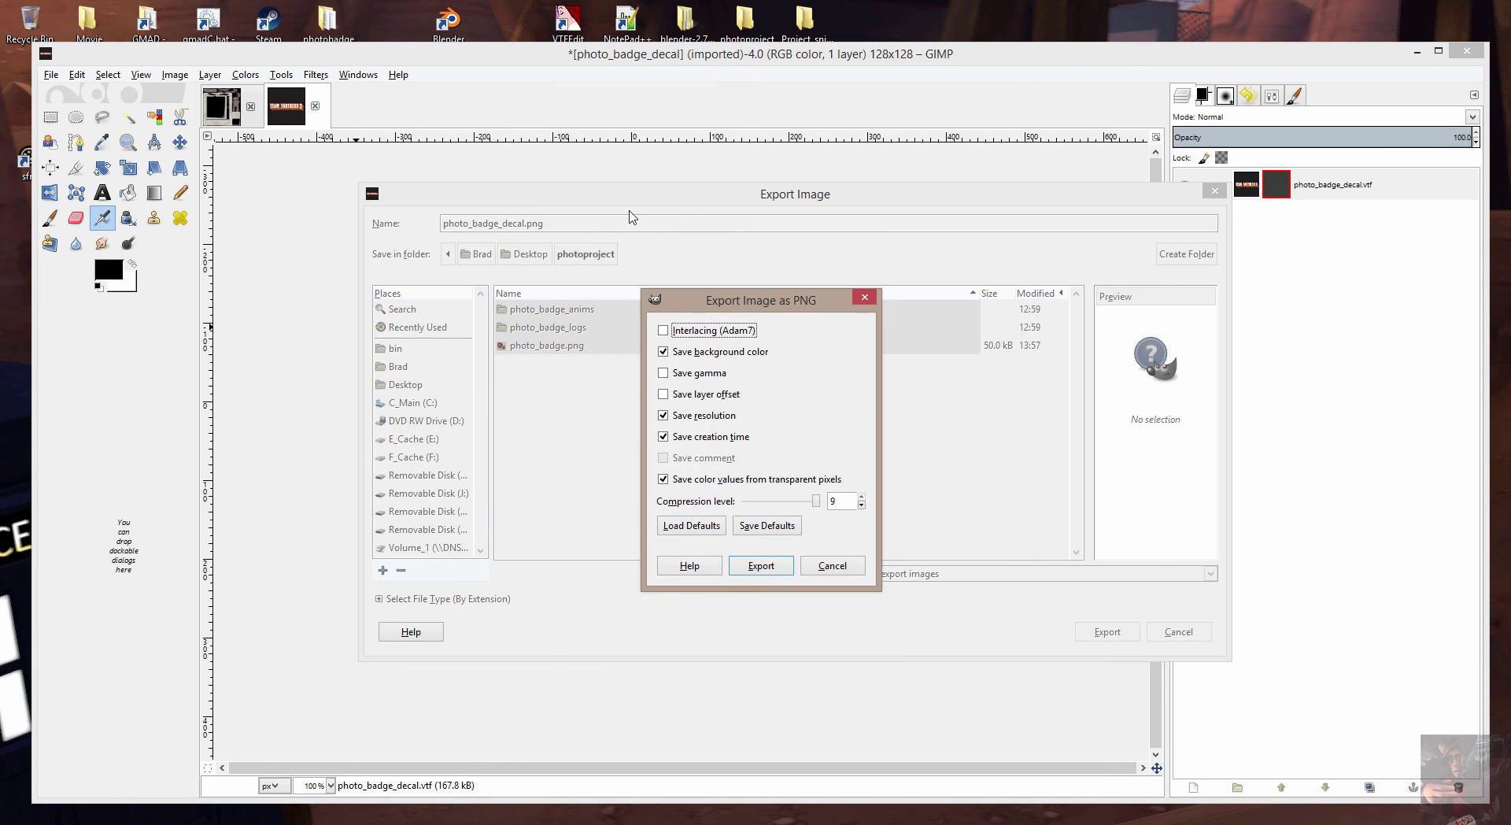
{"action": "left_click", "coordinate": [761, 566]}
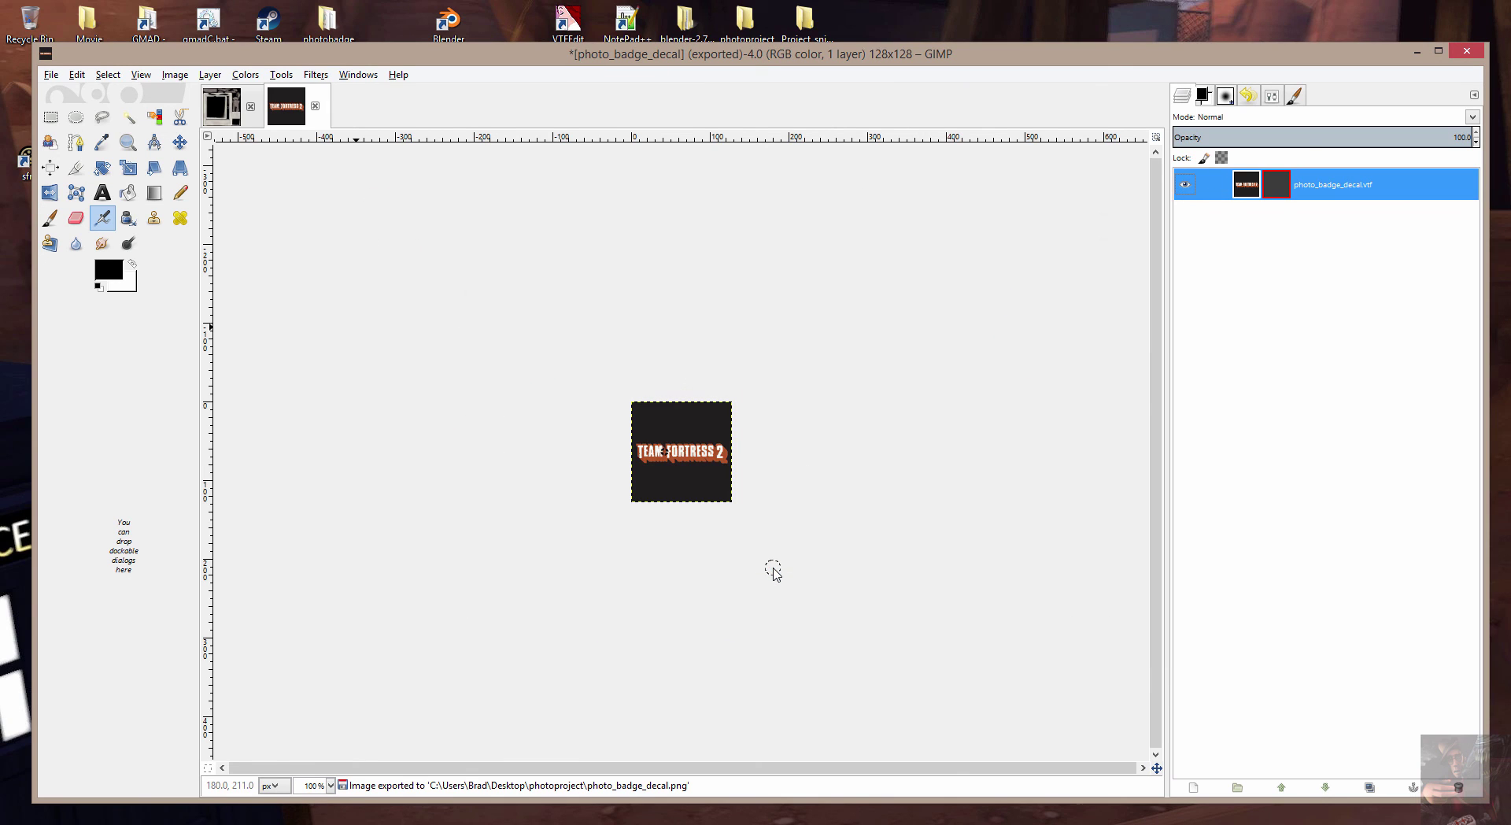
Quit GIMP, discarding unsaved changes.
{"action": "left_click", "coordinate": [1473, 53]}
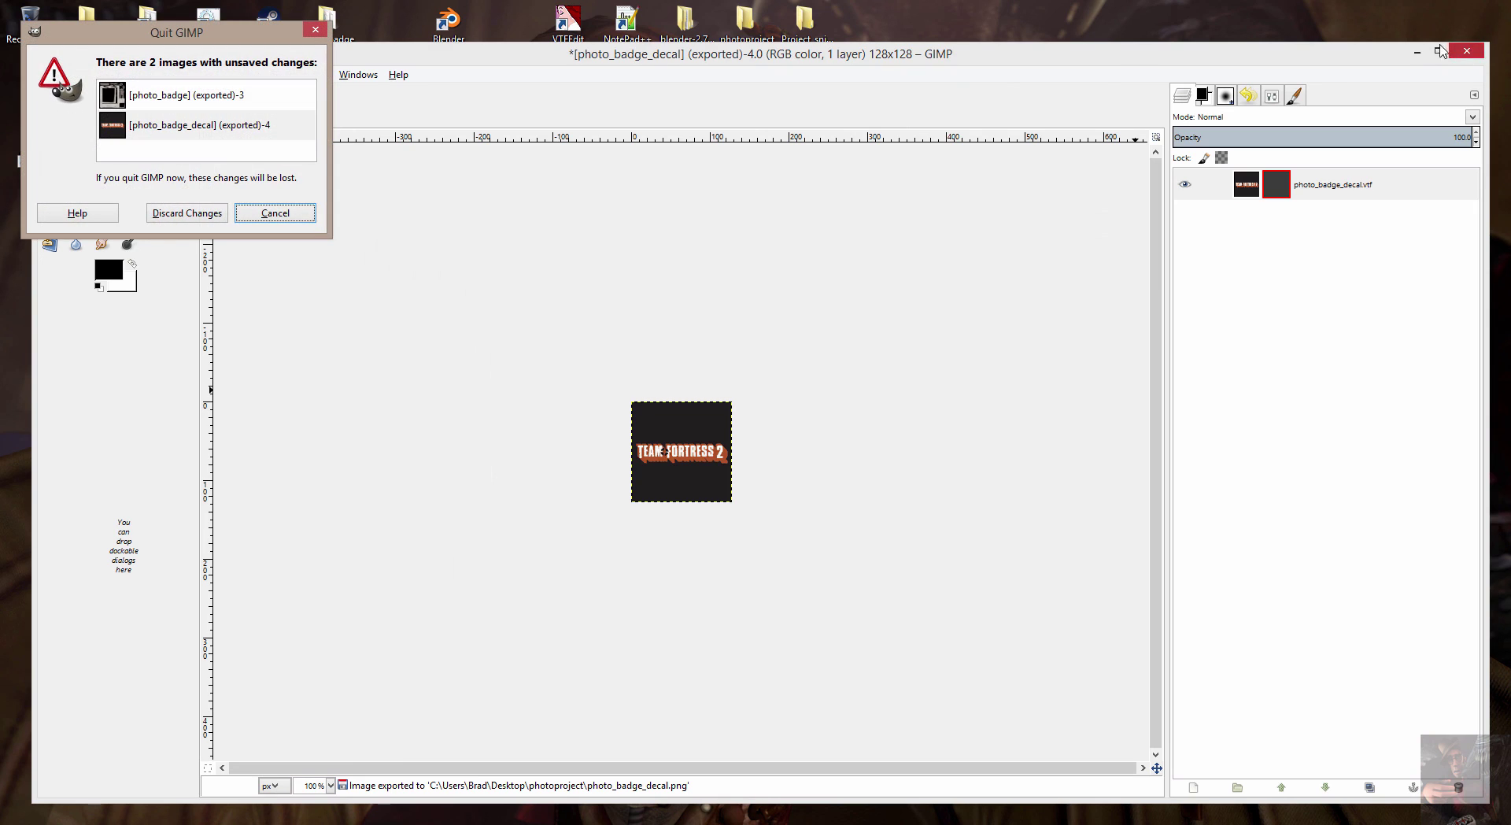
{"action": "left_click", "coordinate": [185, 213]}
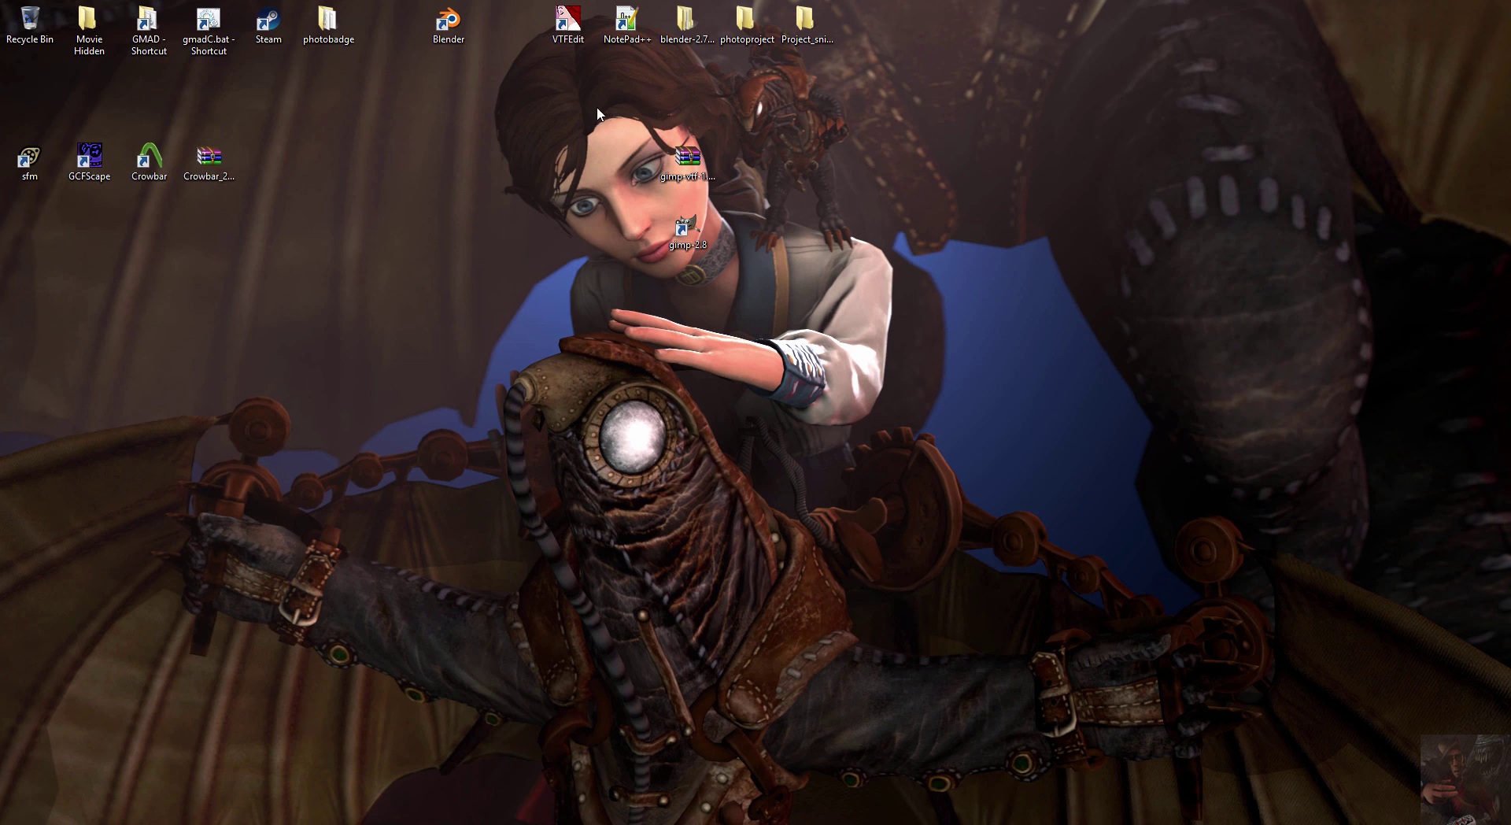
{"action": "double_click", "coordinate": [763, 33]}
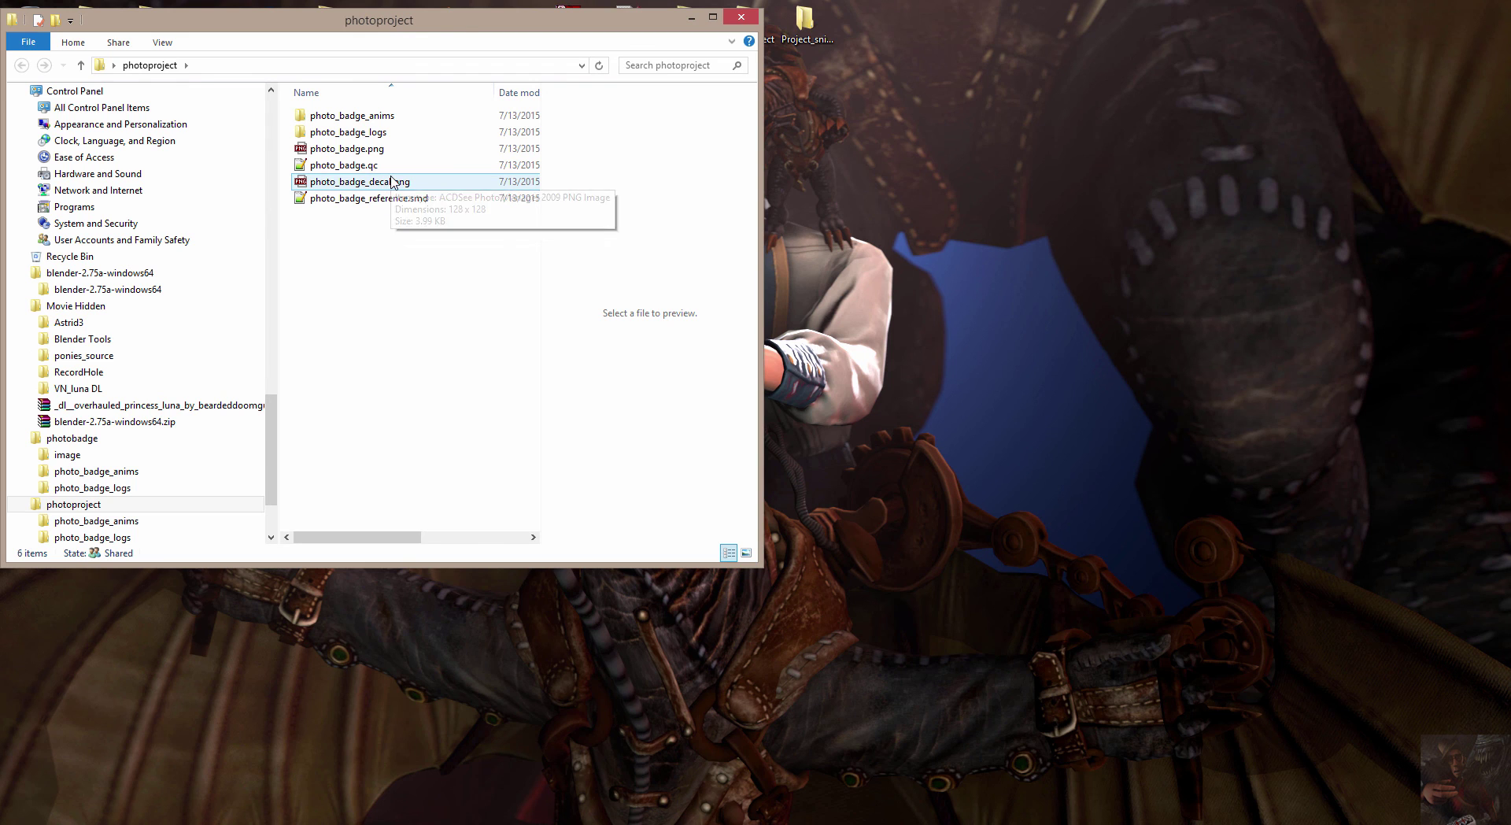
{"action": "left_click", "coordinate": [389, 183]}
{"action": "left_click", "coordinate": [378, 150]}
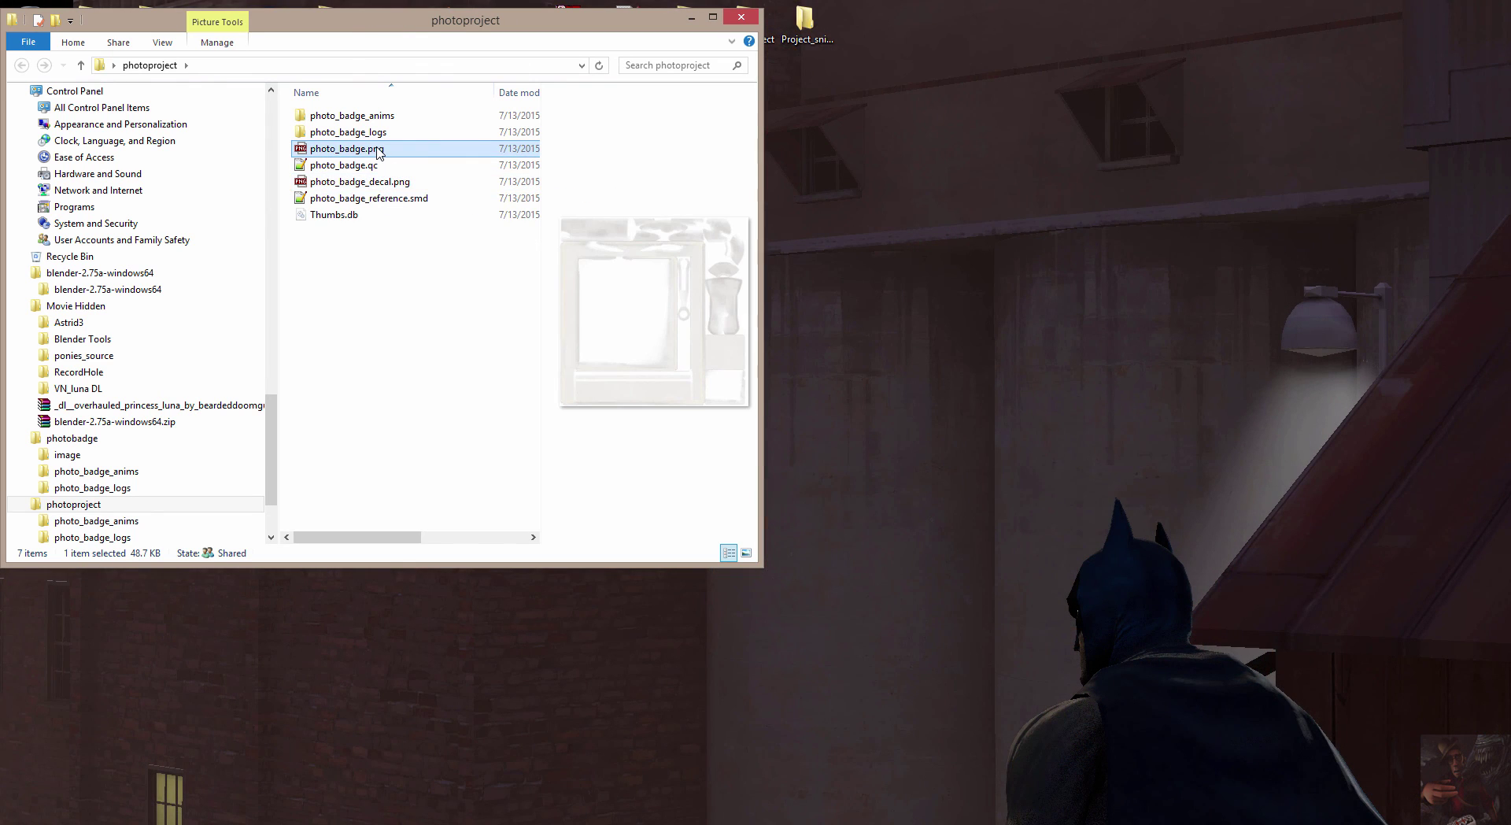
{"action": "left_click", "coordinate": [374, 182]}
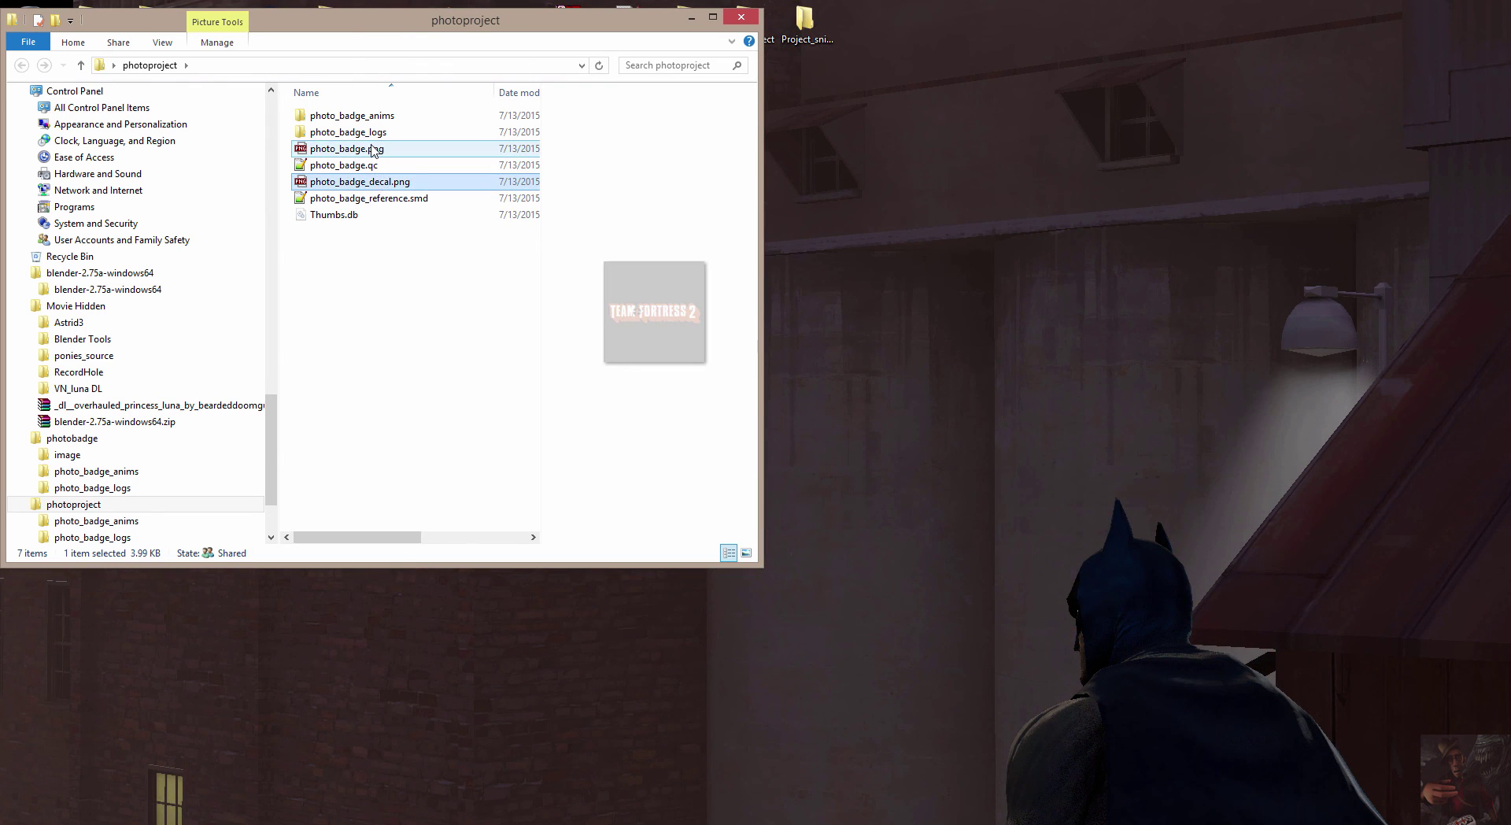
{"action": "left_click", "coordinate": [372, 150]}
{"action": "left_click", "coordinate": [374, 182]}
{"action": "left_click", "coordinate": [370, 151]}
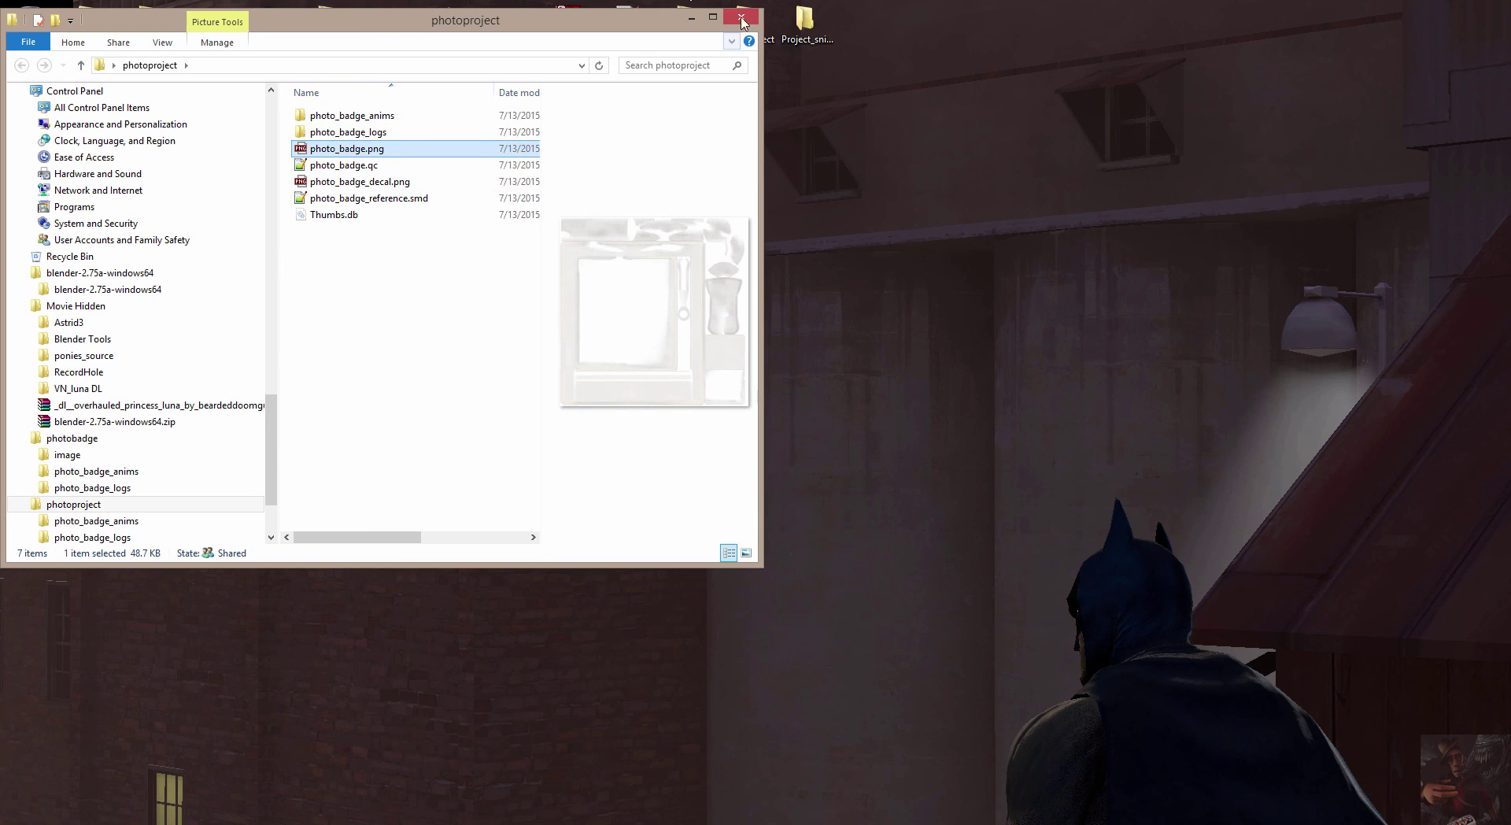
{"action": "left_click", "coordinate": [742, 17]}
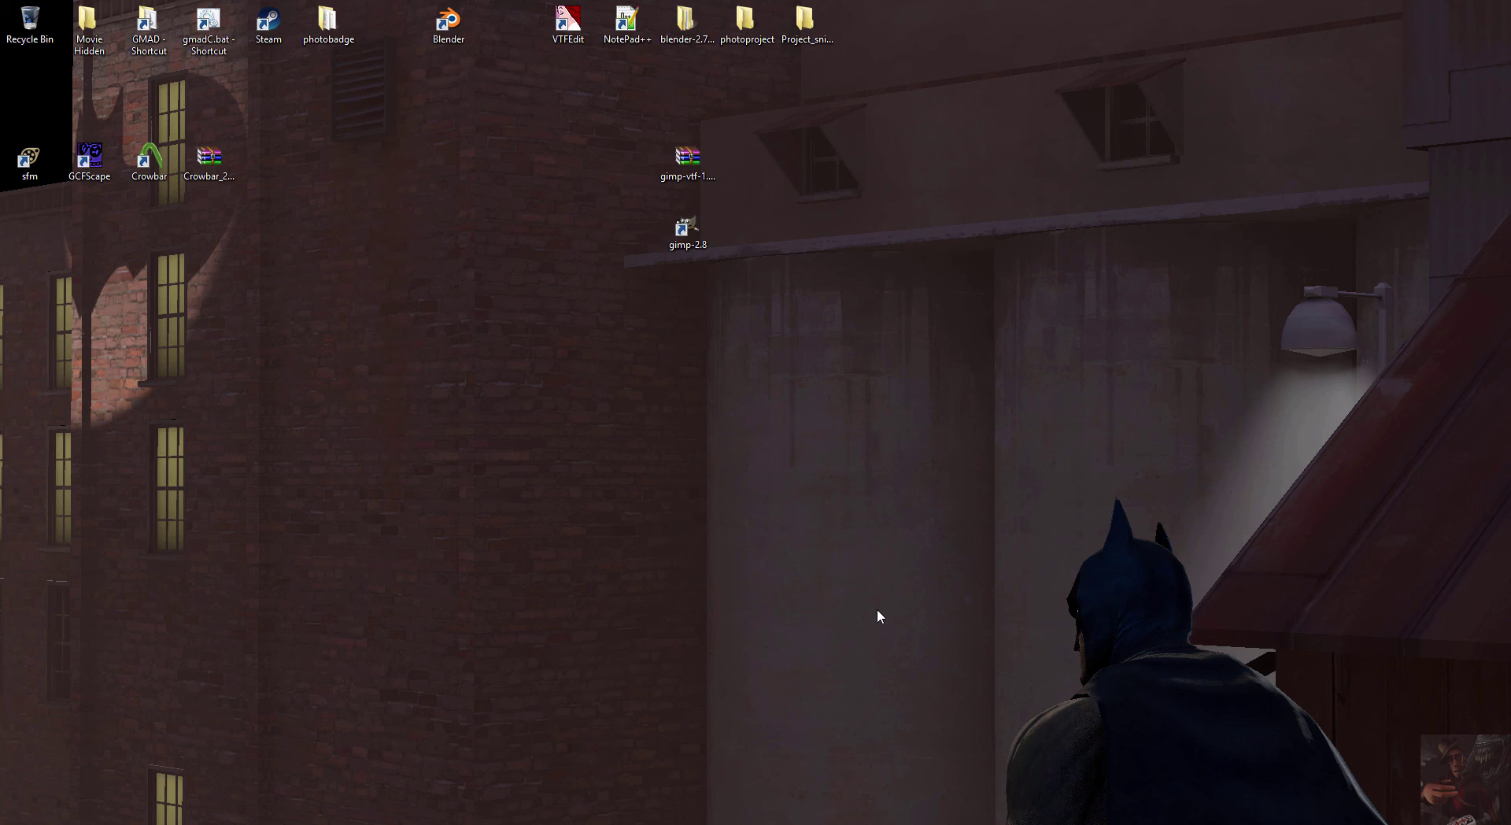